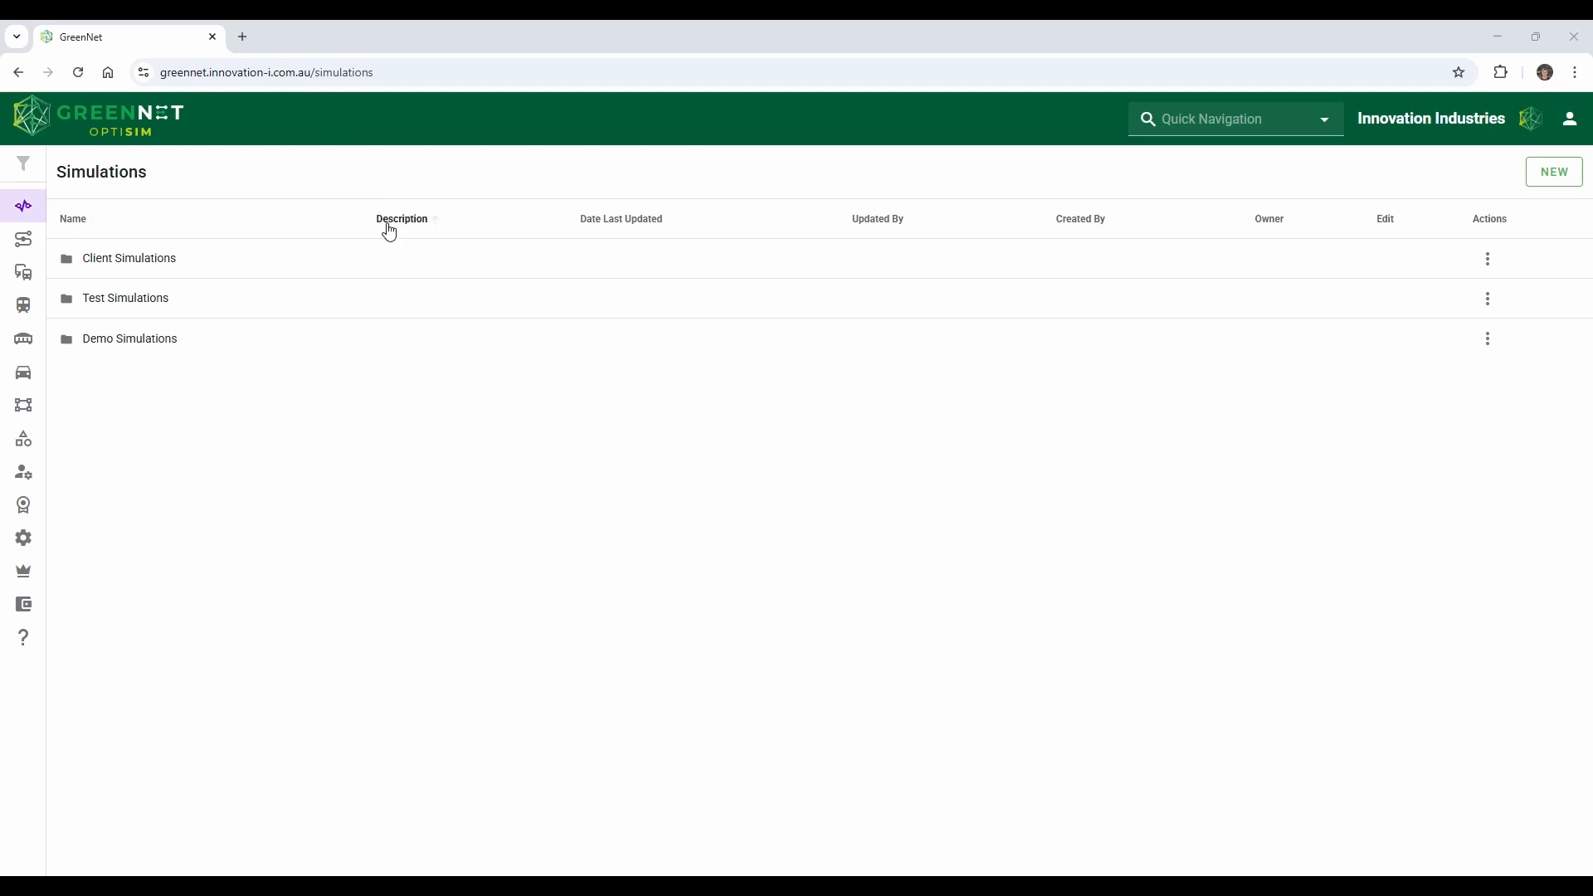
double_click(385, 73)
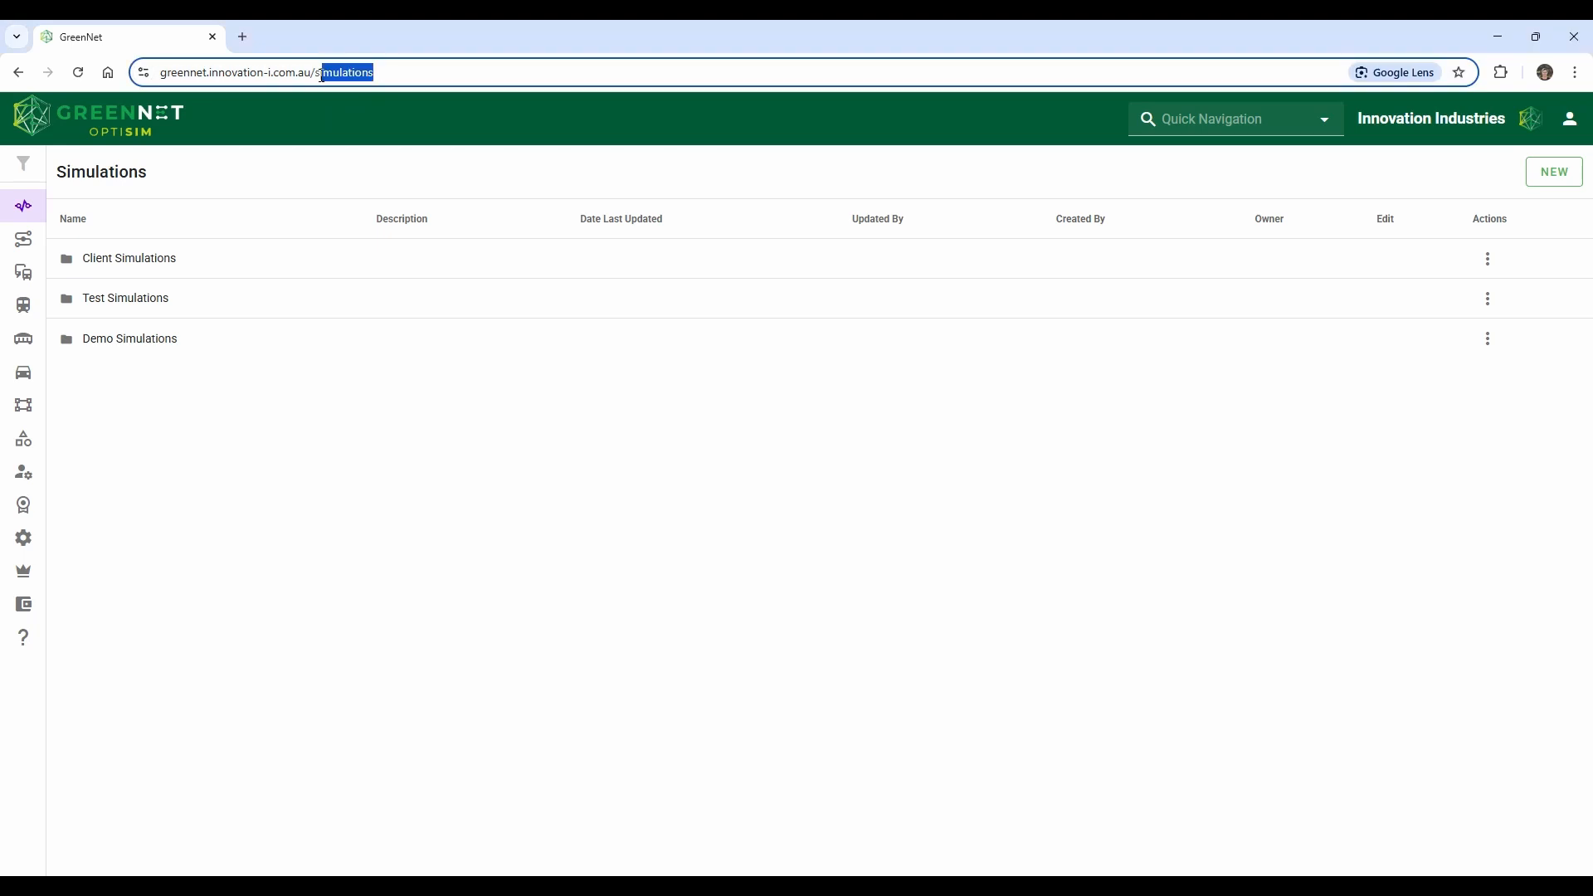
click(442, 147)
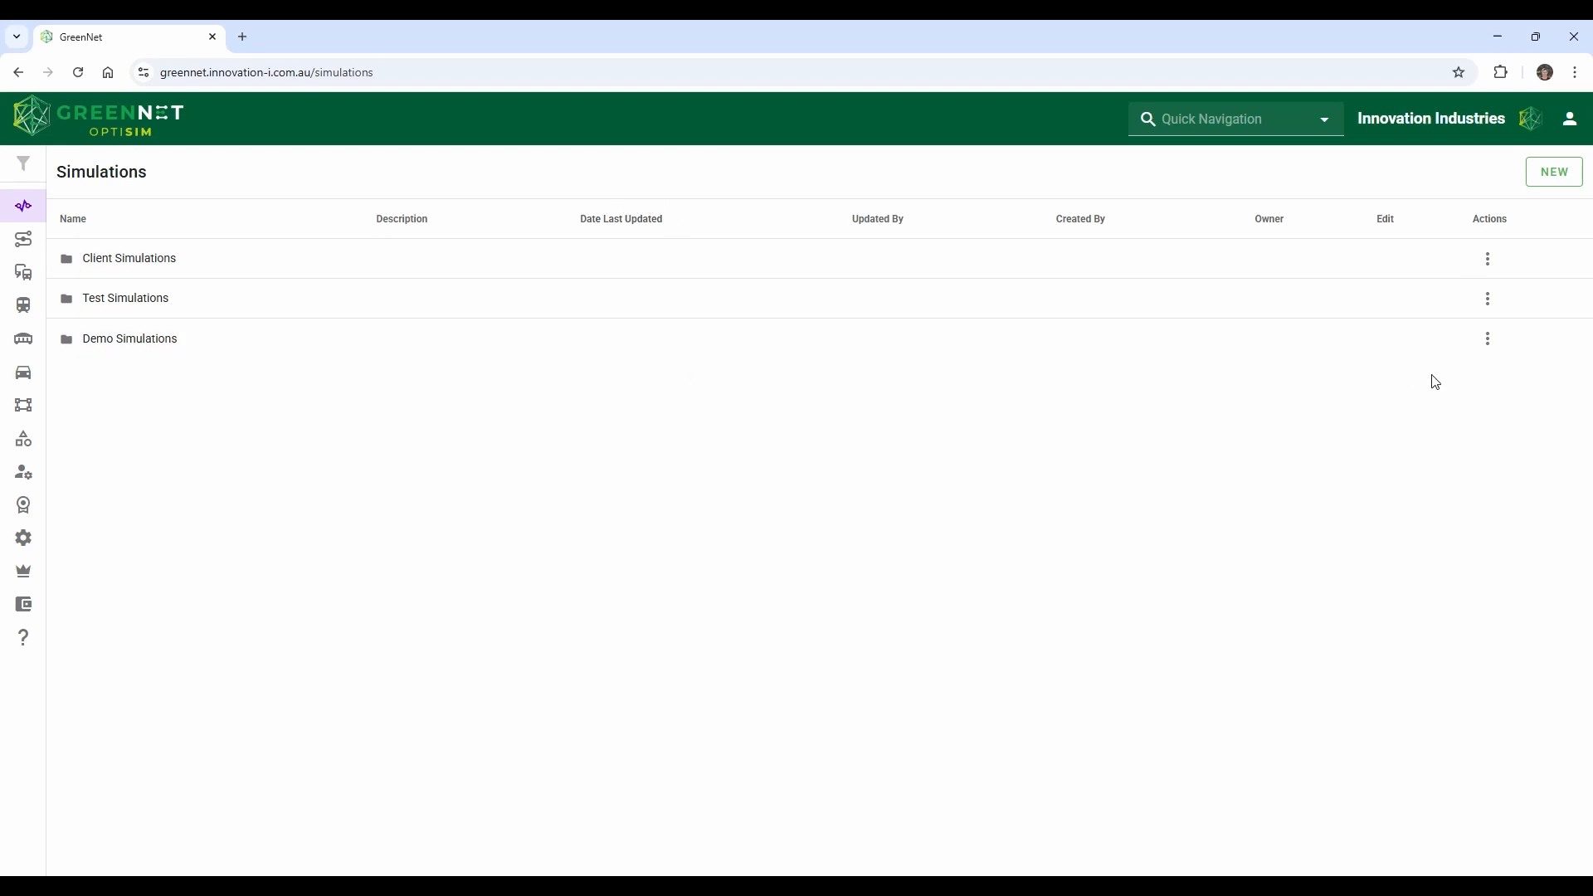
Create a new simulation named "Test # 1 Sim" and rename its current revision to "A".
click(1551, 176)
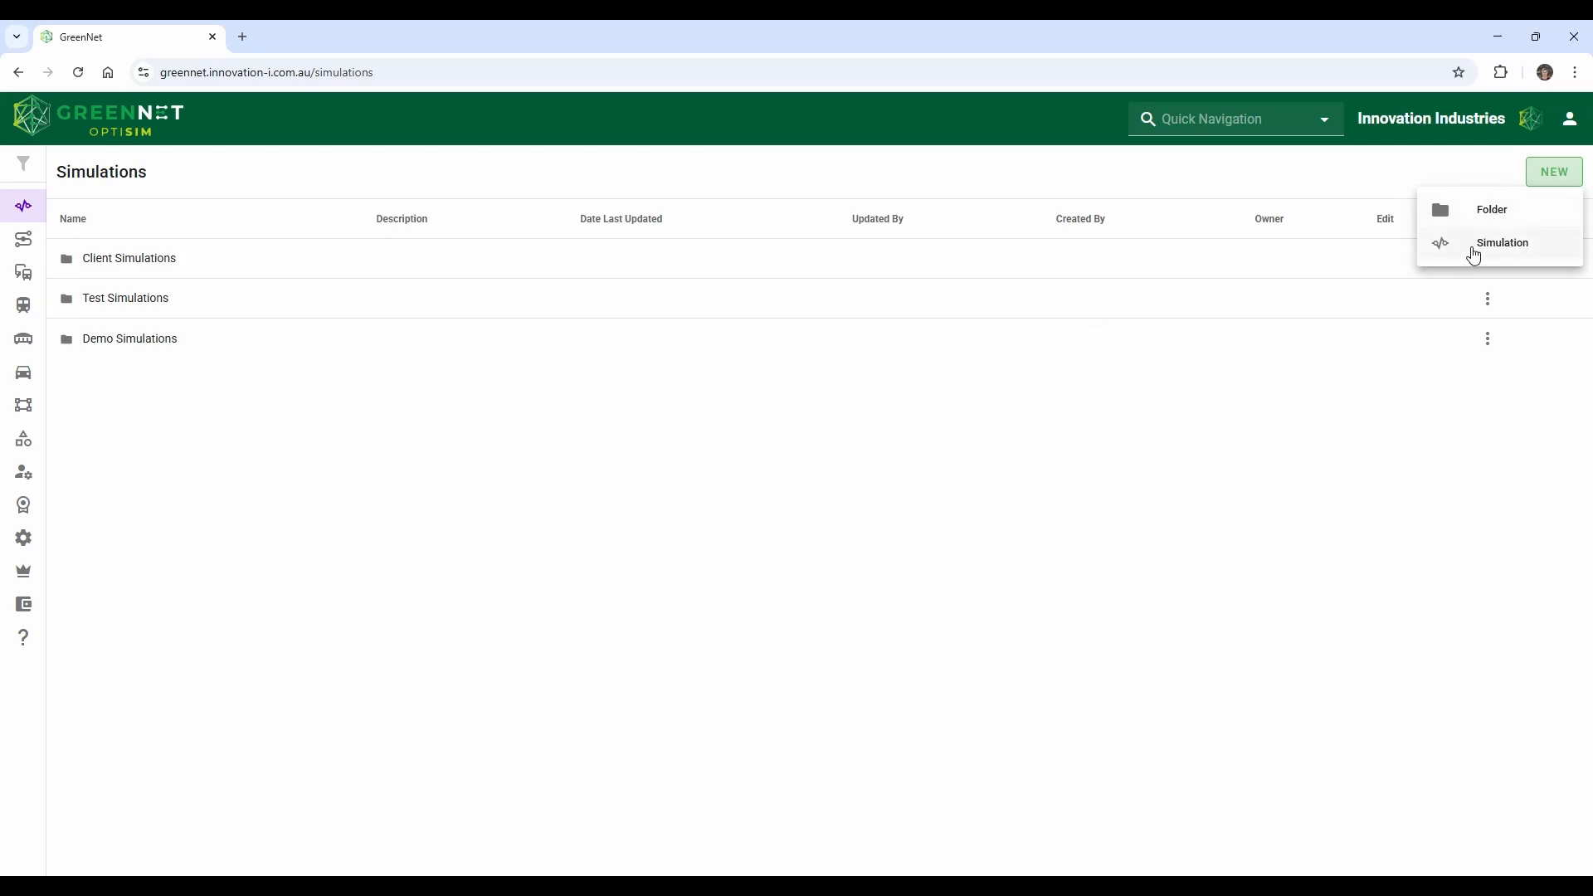
click(1474, 251)
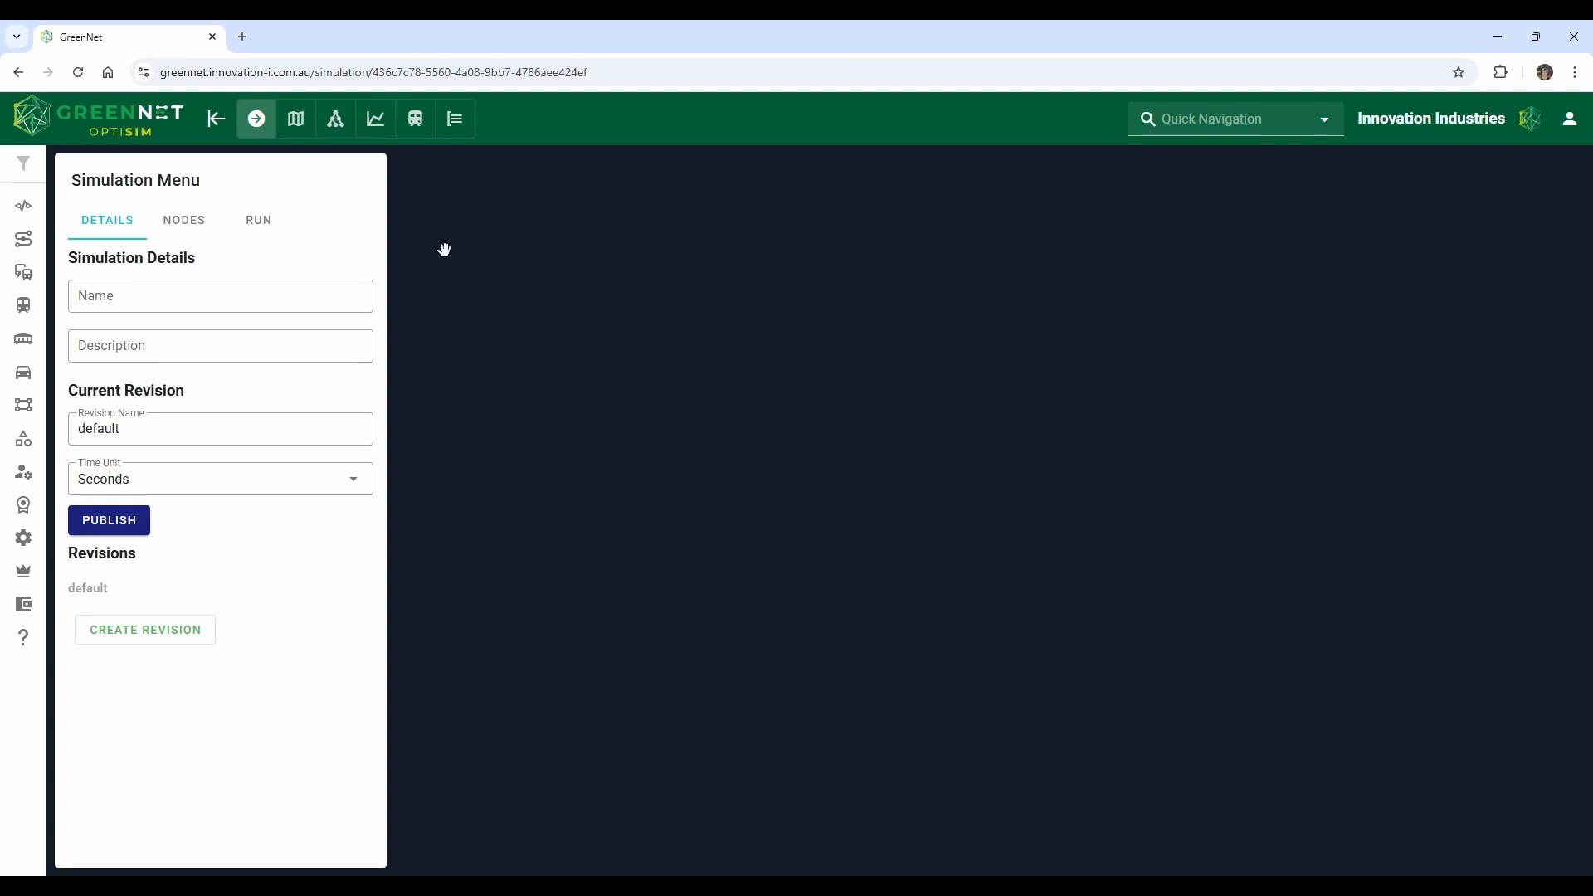
click(149, 302)
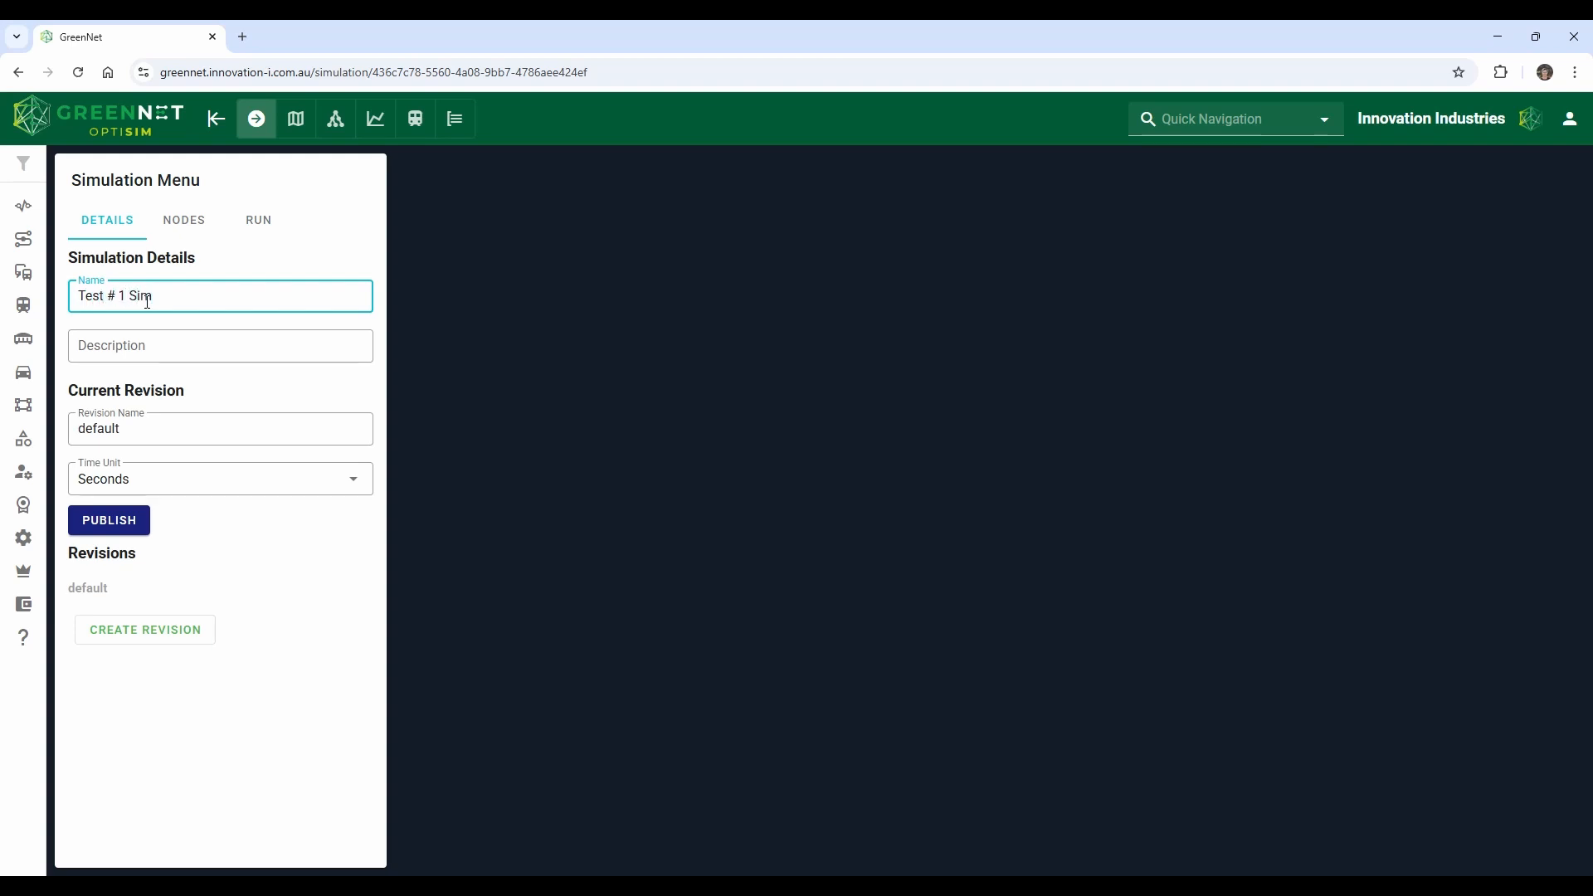
click(141, 338)
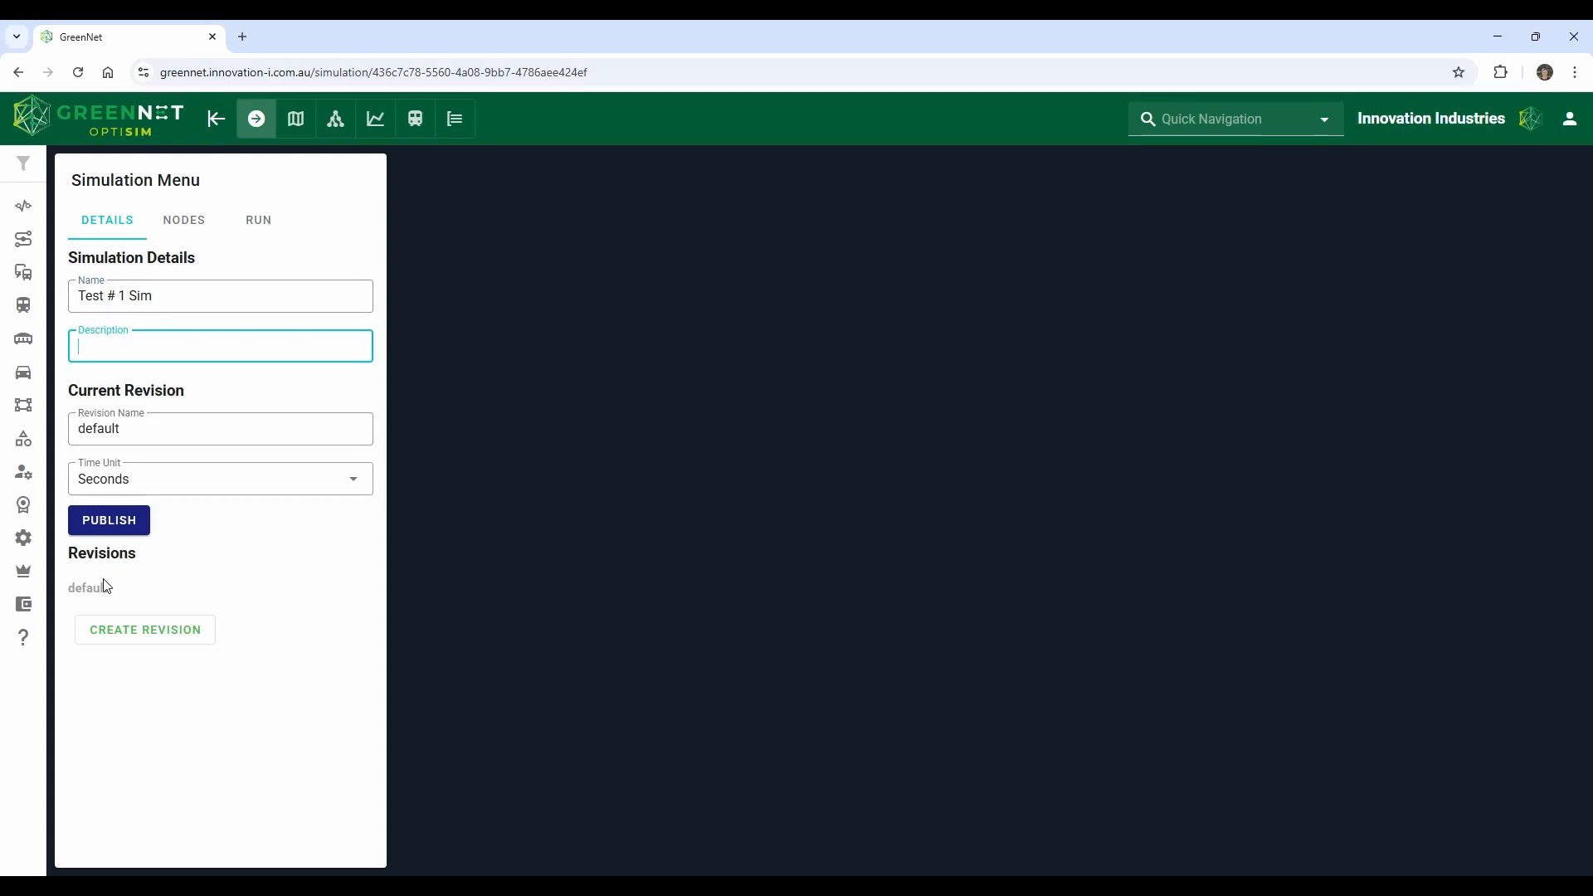
drag(136, 425, 68, 439)
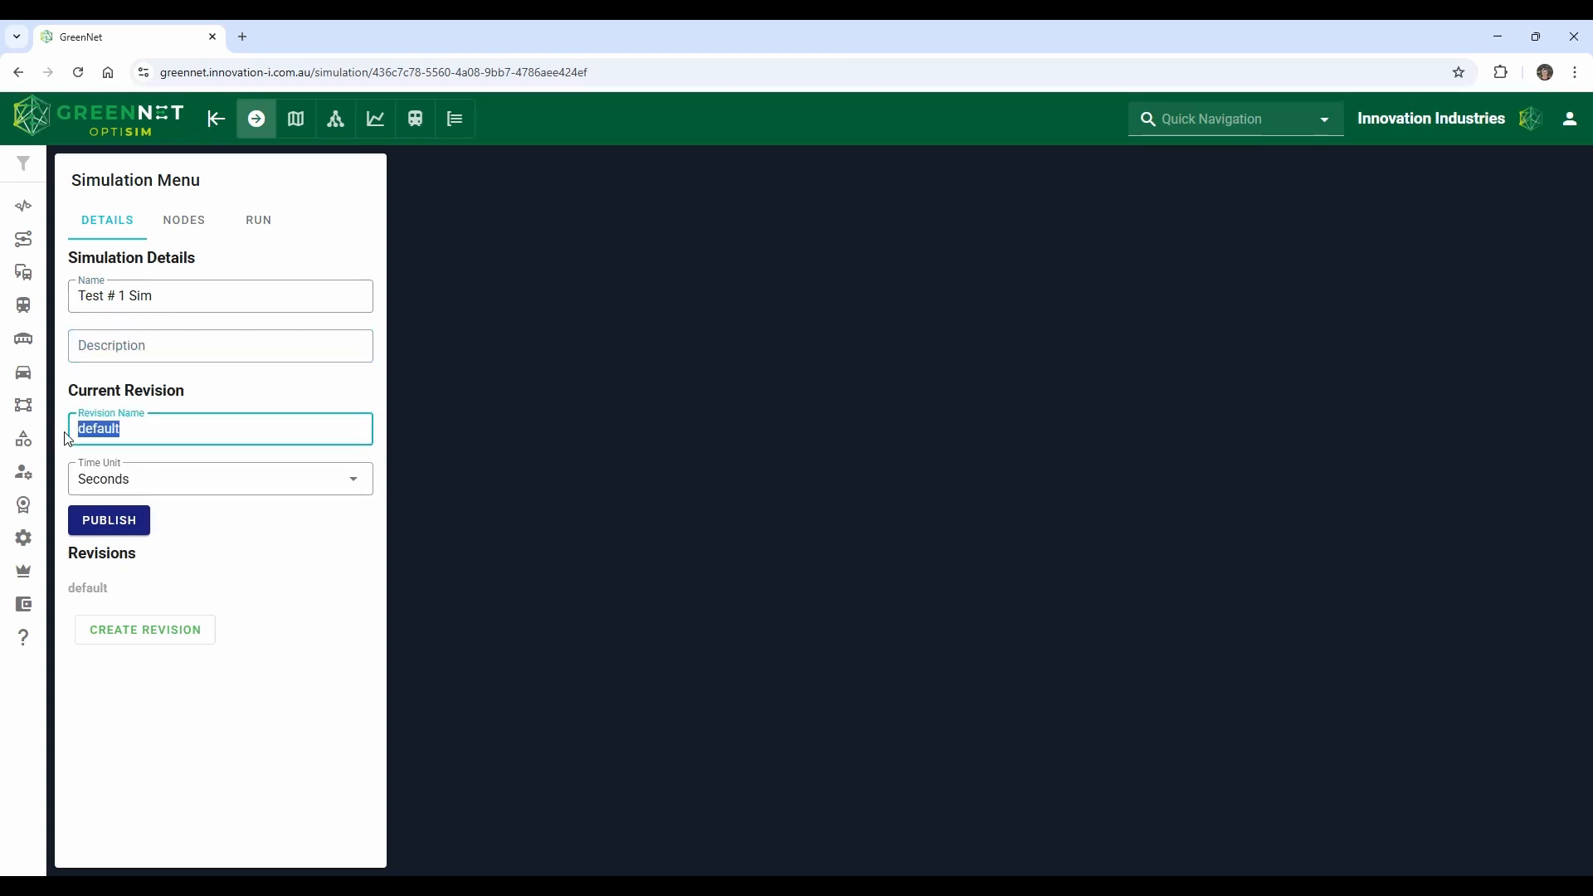
text(A)
Add an Agent Types node from the Simulation Setup group to the empty canvas.
click(194, 226)
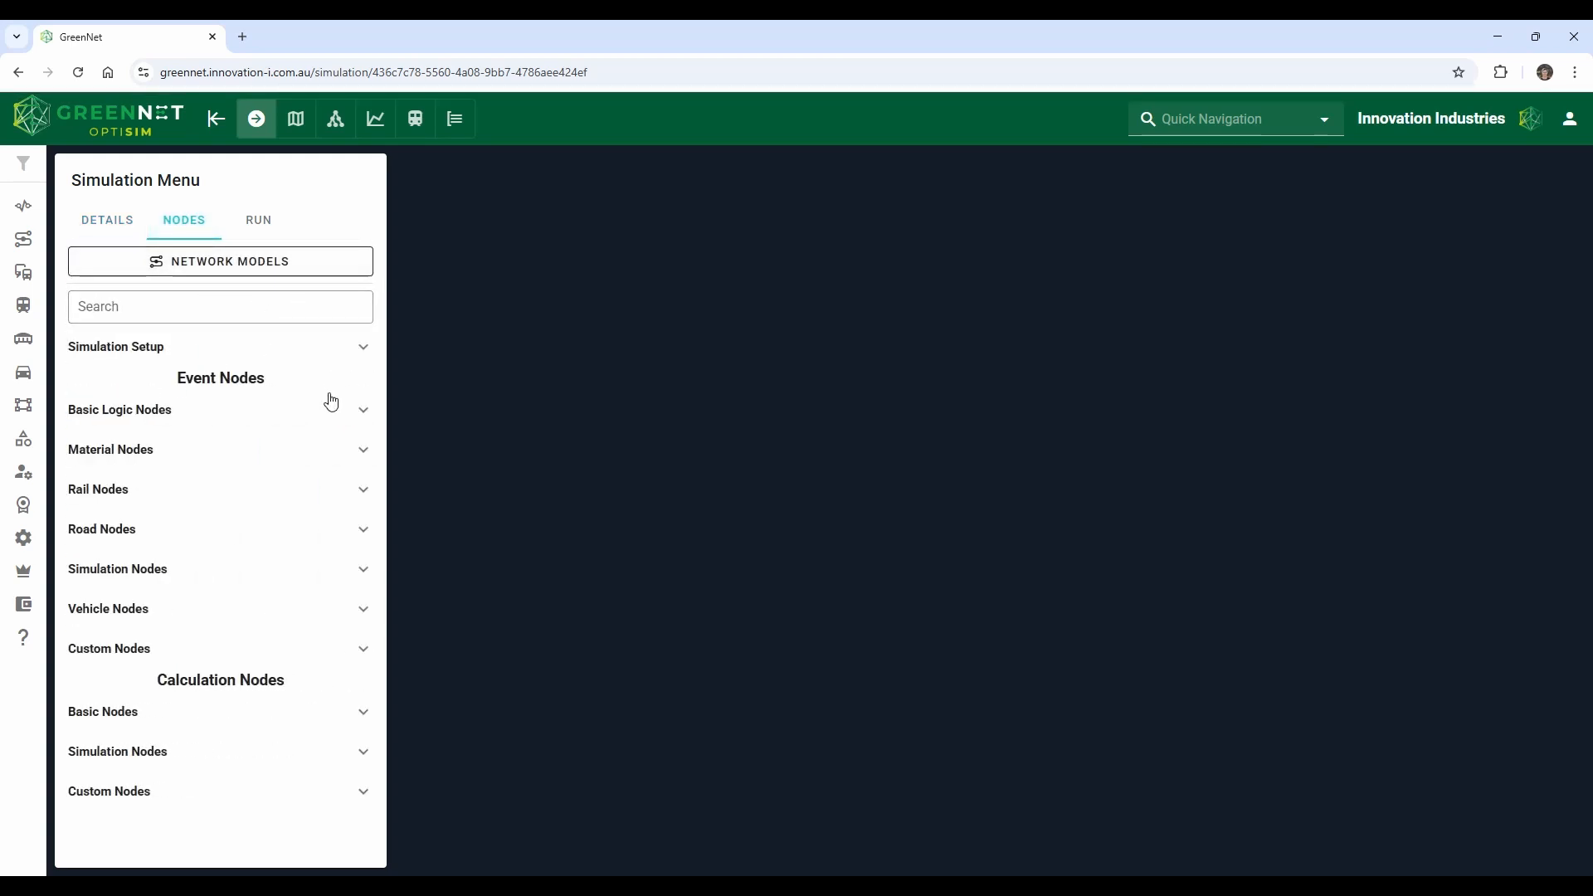
click(347, 352)
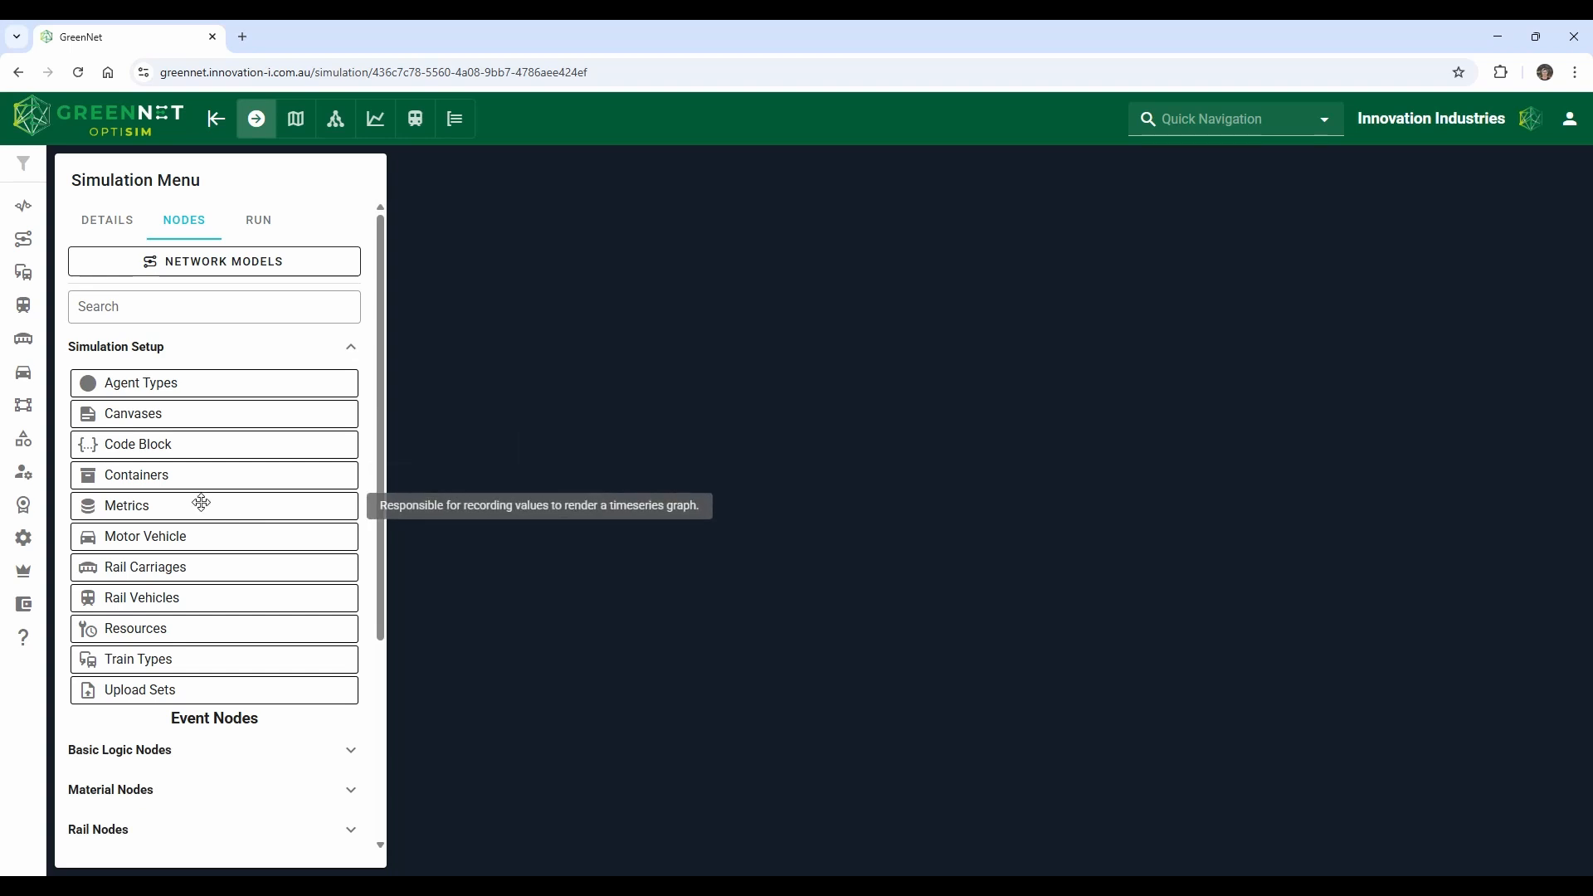
drag(154, 385, 557, 370)
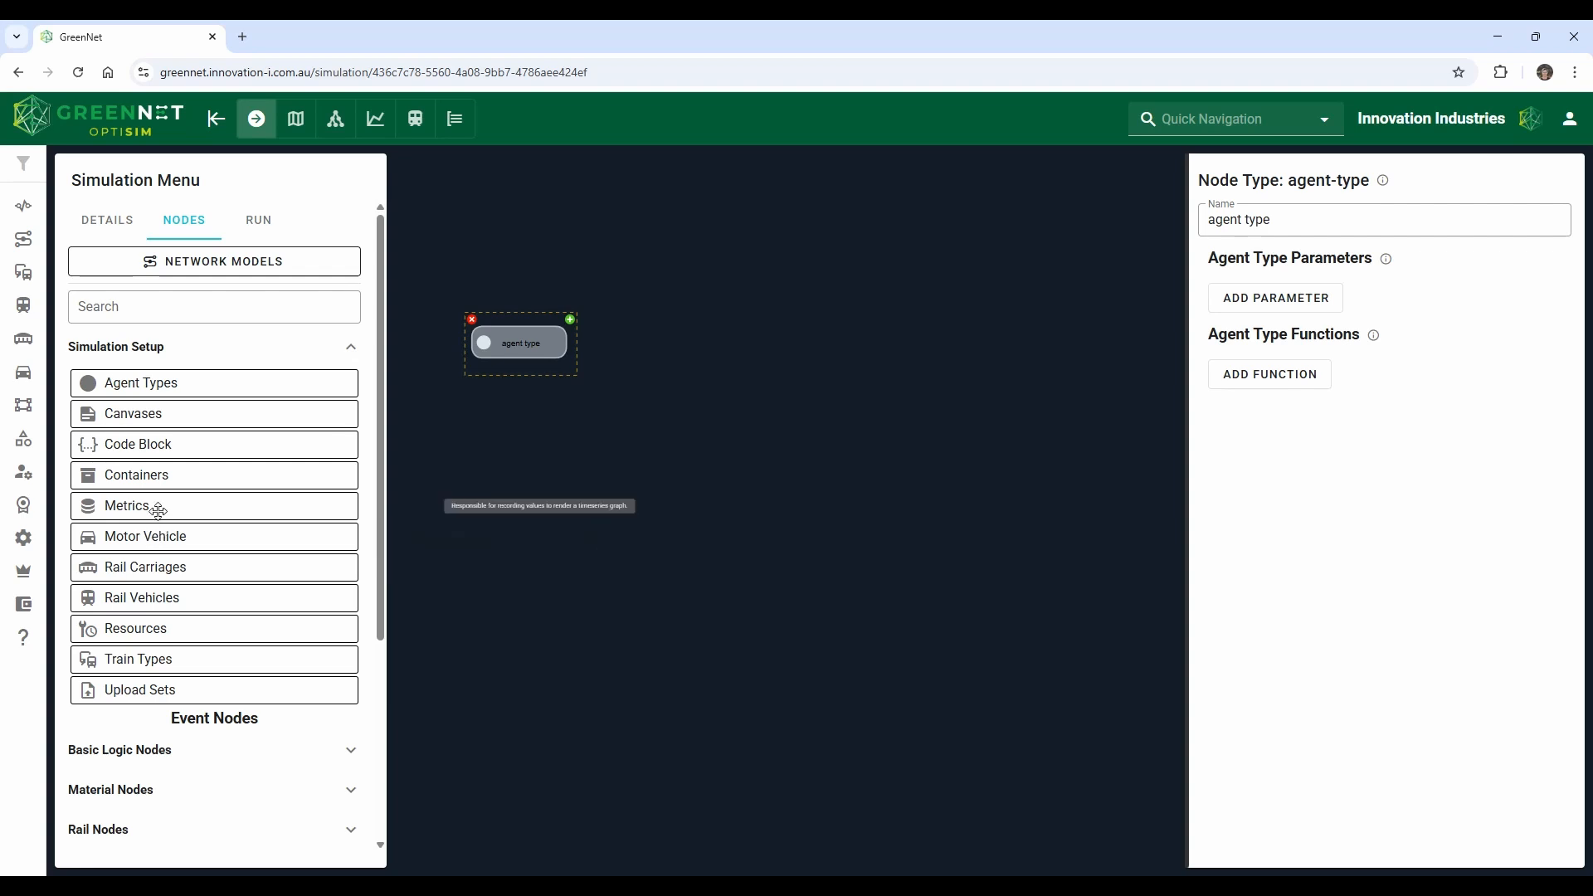
Examine the event nodes available in the Basic Logic Nodes group.
scroll(200, 495, down, 2)
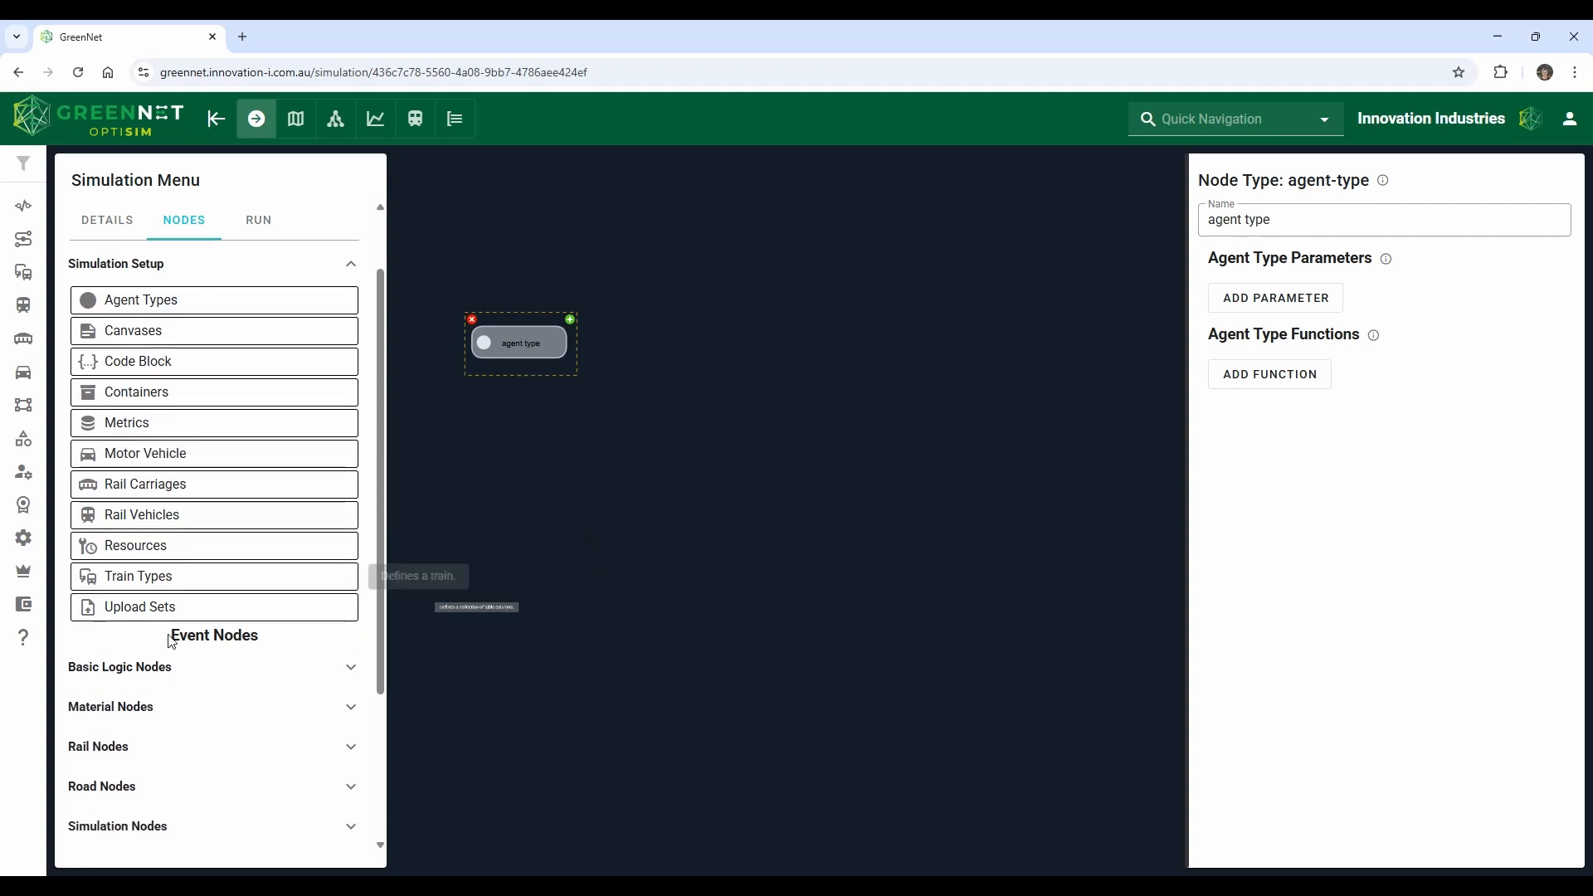
click(217, 669)
scroll(215, 631, down, 4)
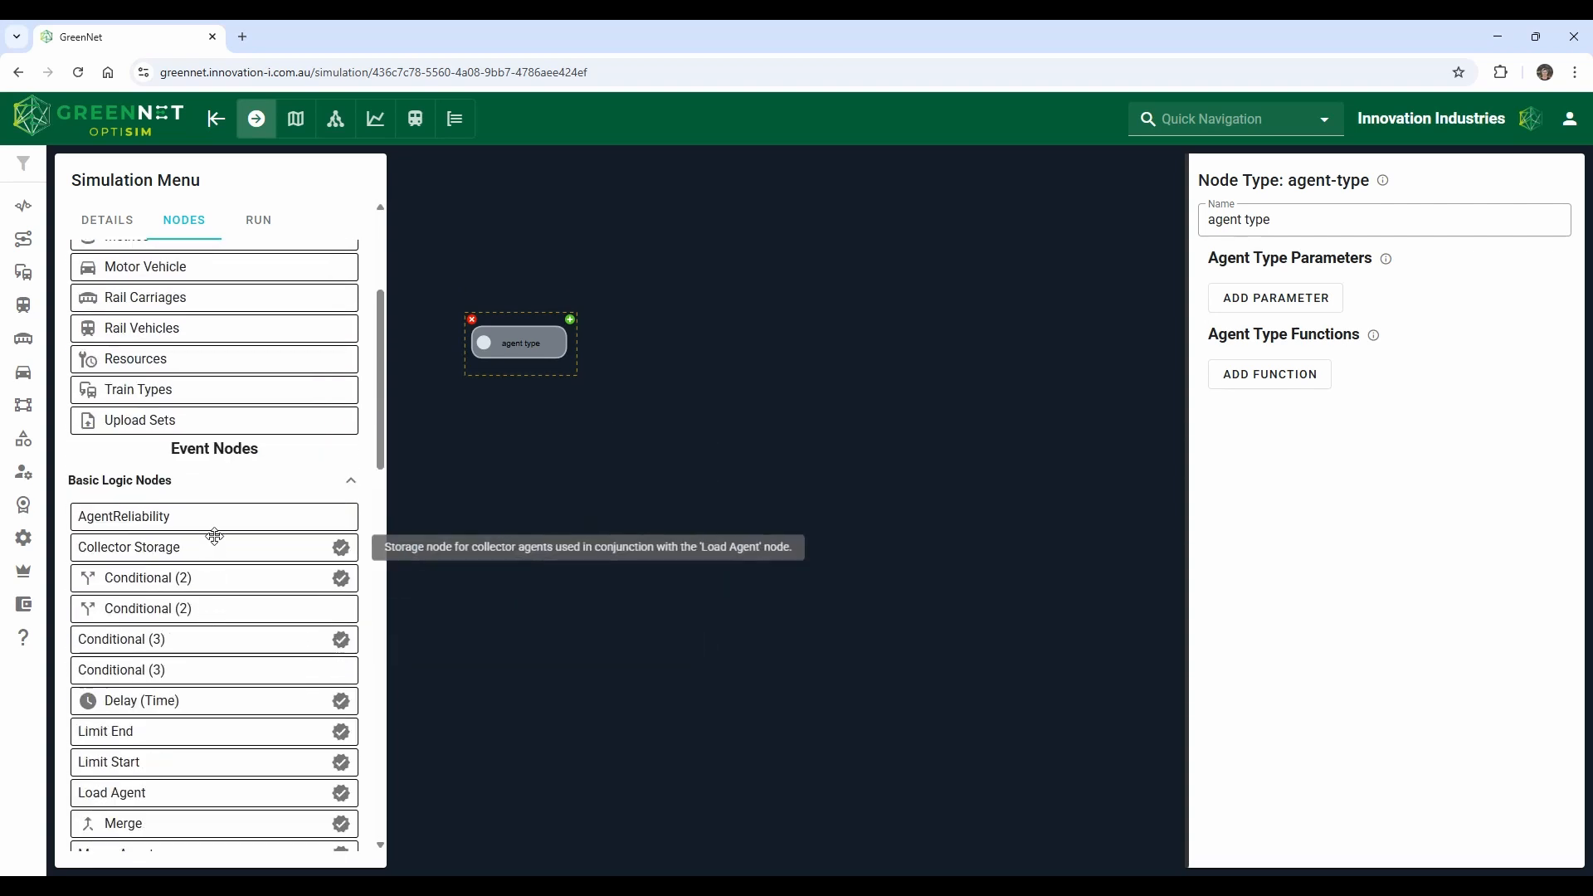
scroll(220, 523, down, 3)
scroll(217, 515, down, 1)
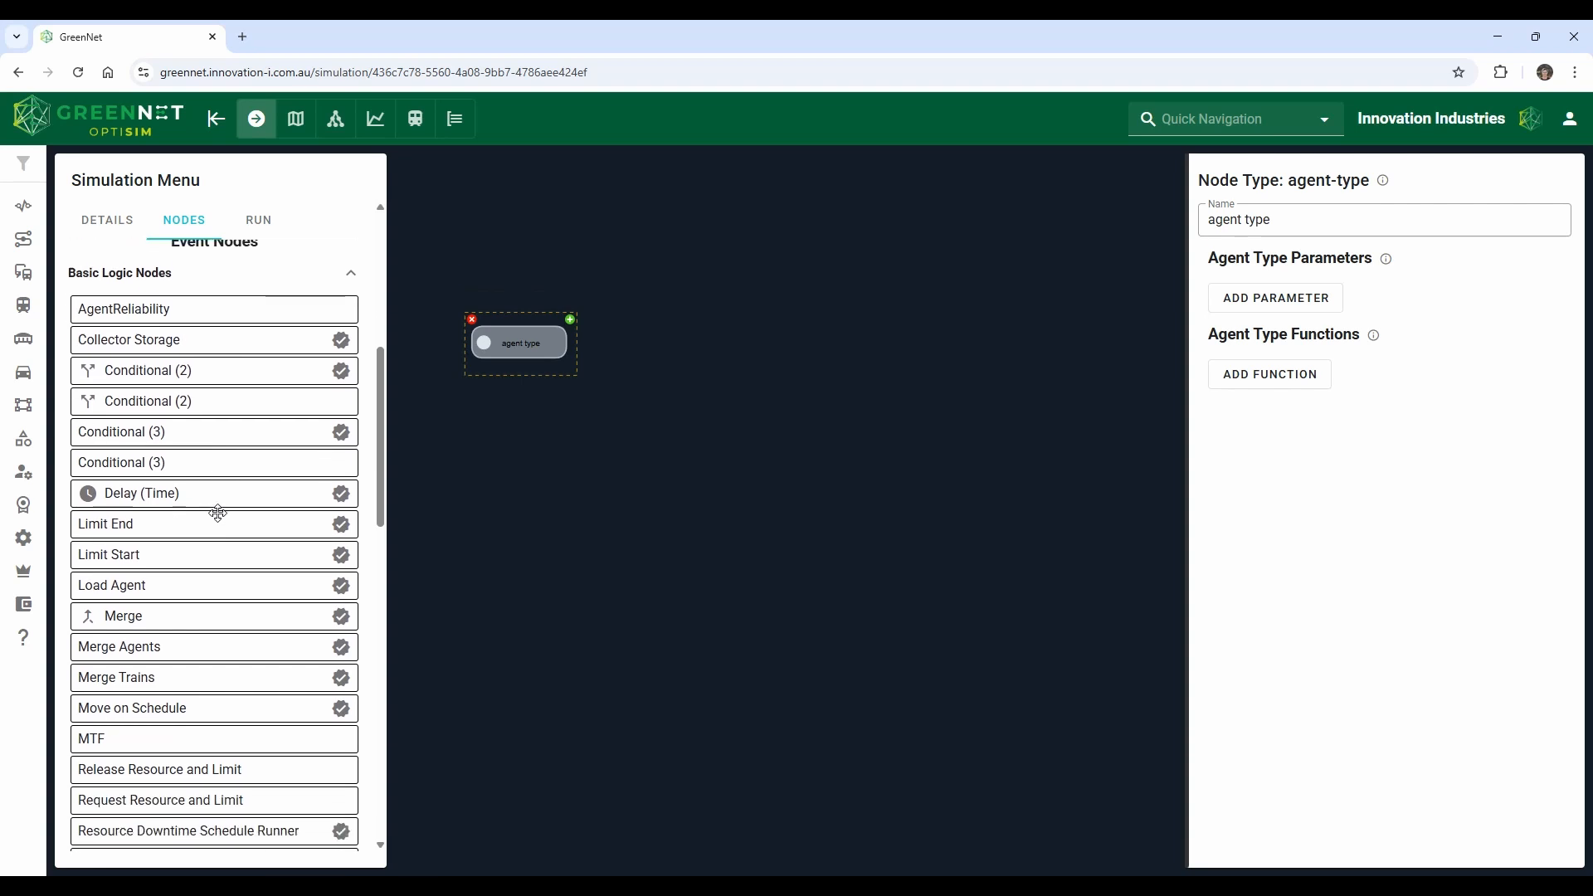
scroll(208, 554, down, 7)
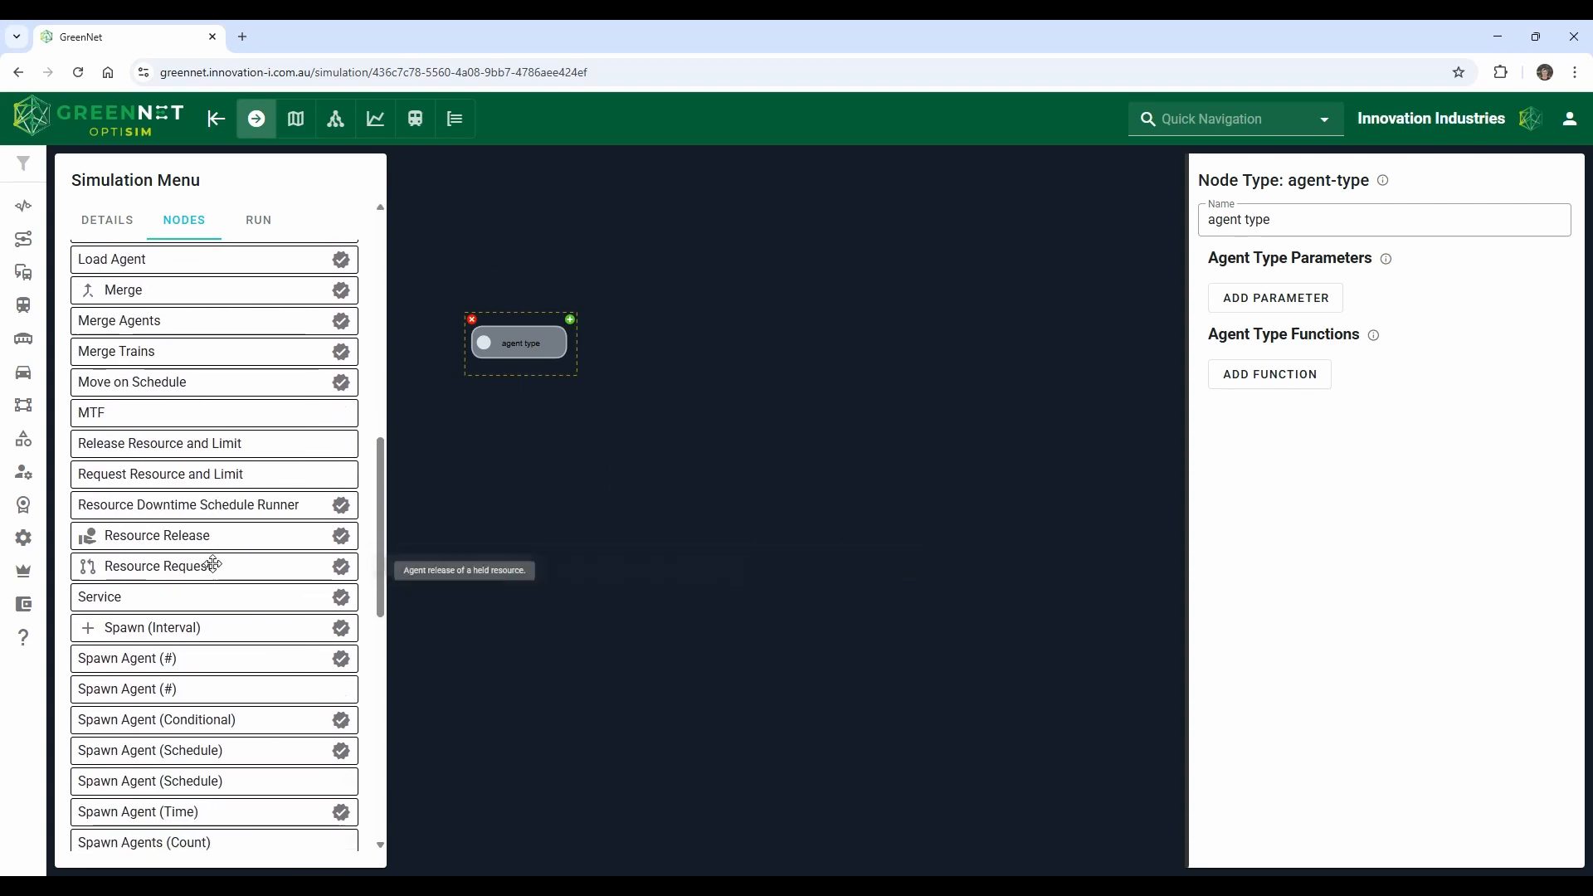
scroll(214, 553, up, 12)
scroll(214, 553, up, 2)
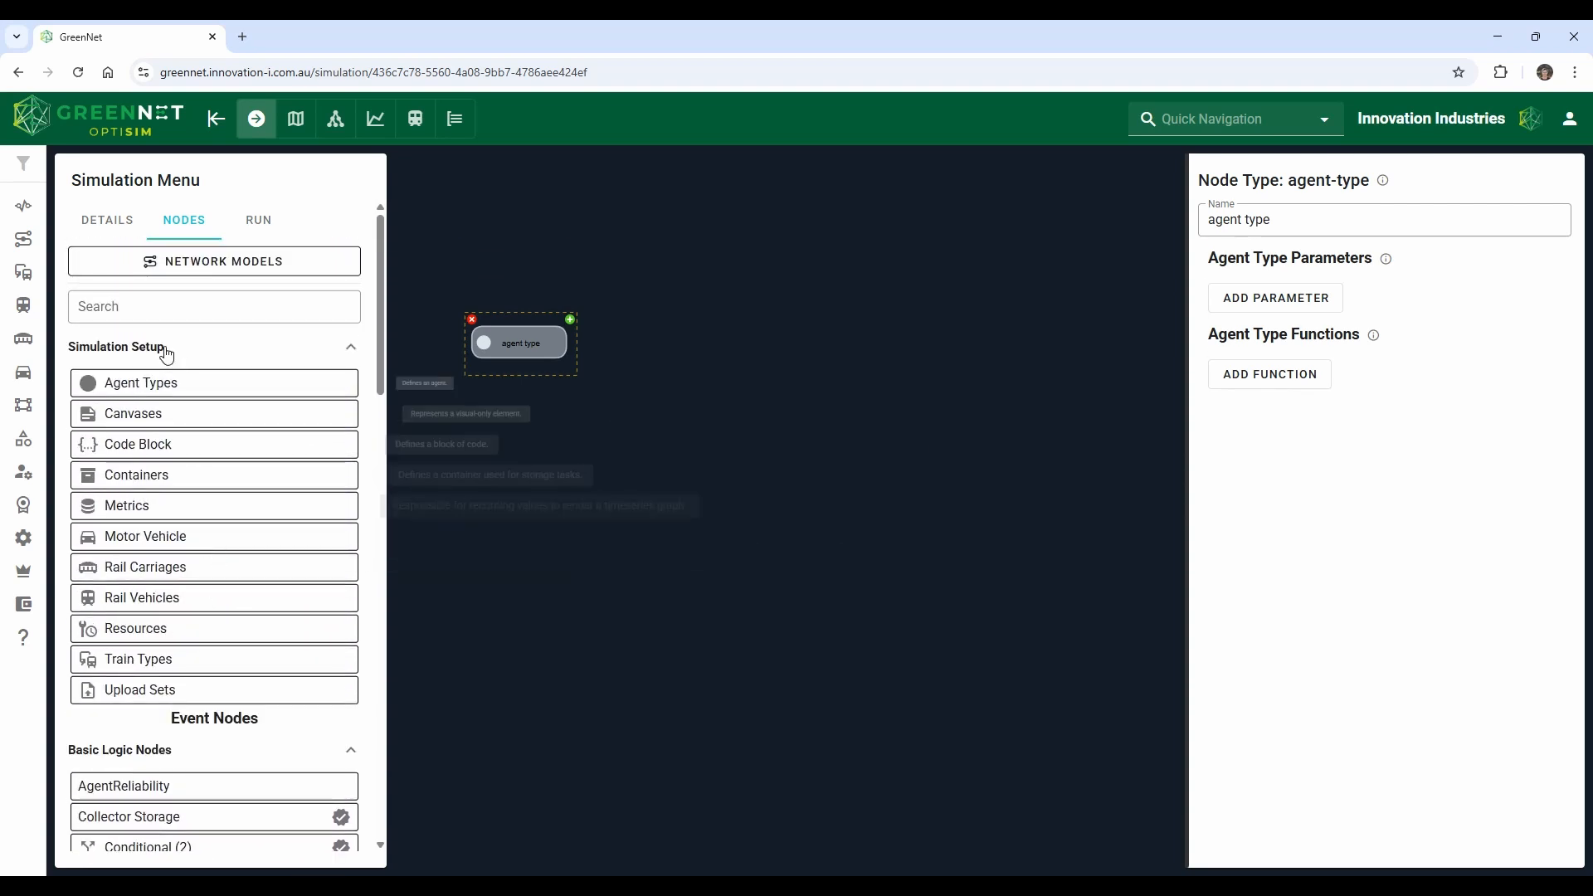
Search the nodes for "spawn" and place a Spawn Agent (#) node beside the agent type node.
click(154, 306)
text(spawn)
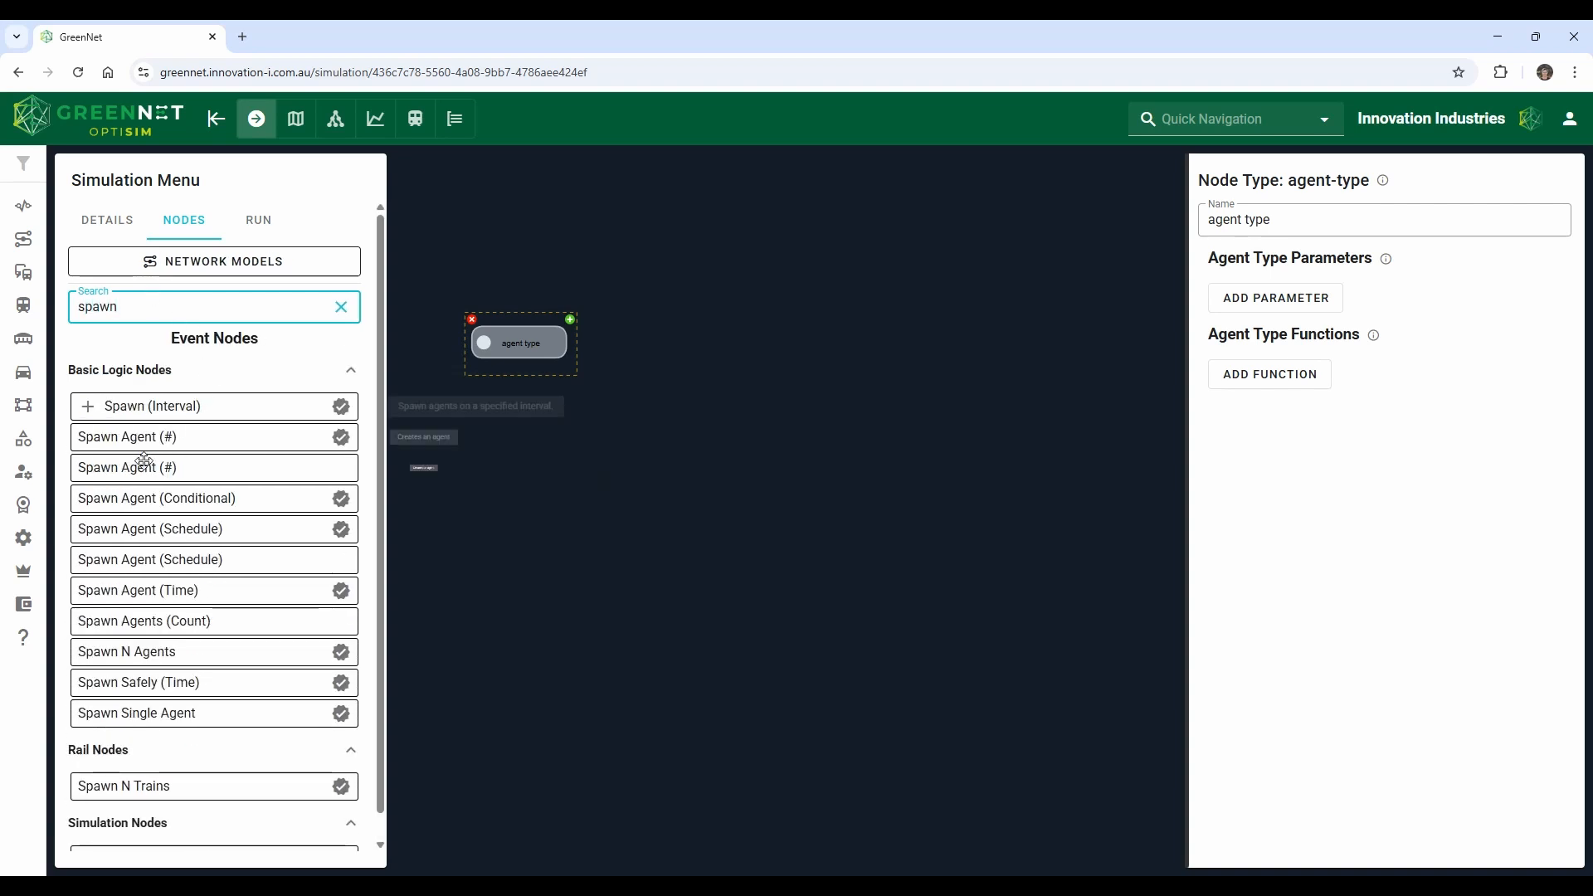
drag(133, 445, 655, 350)
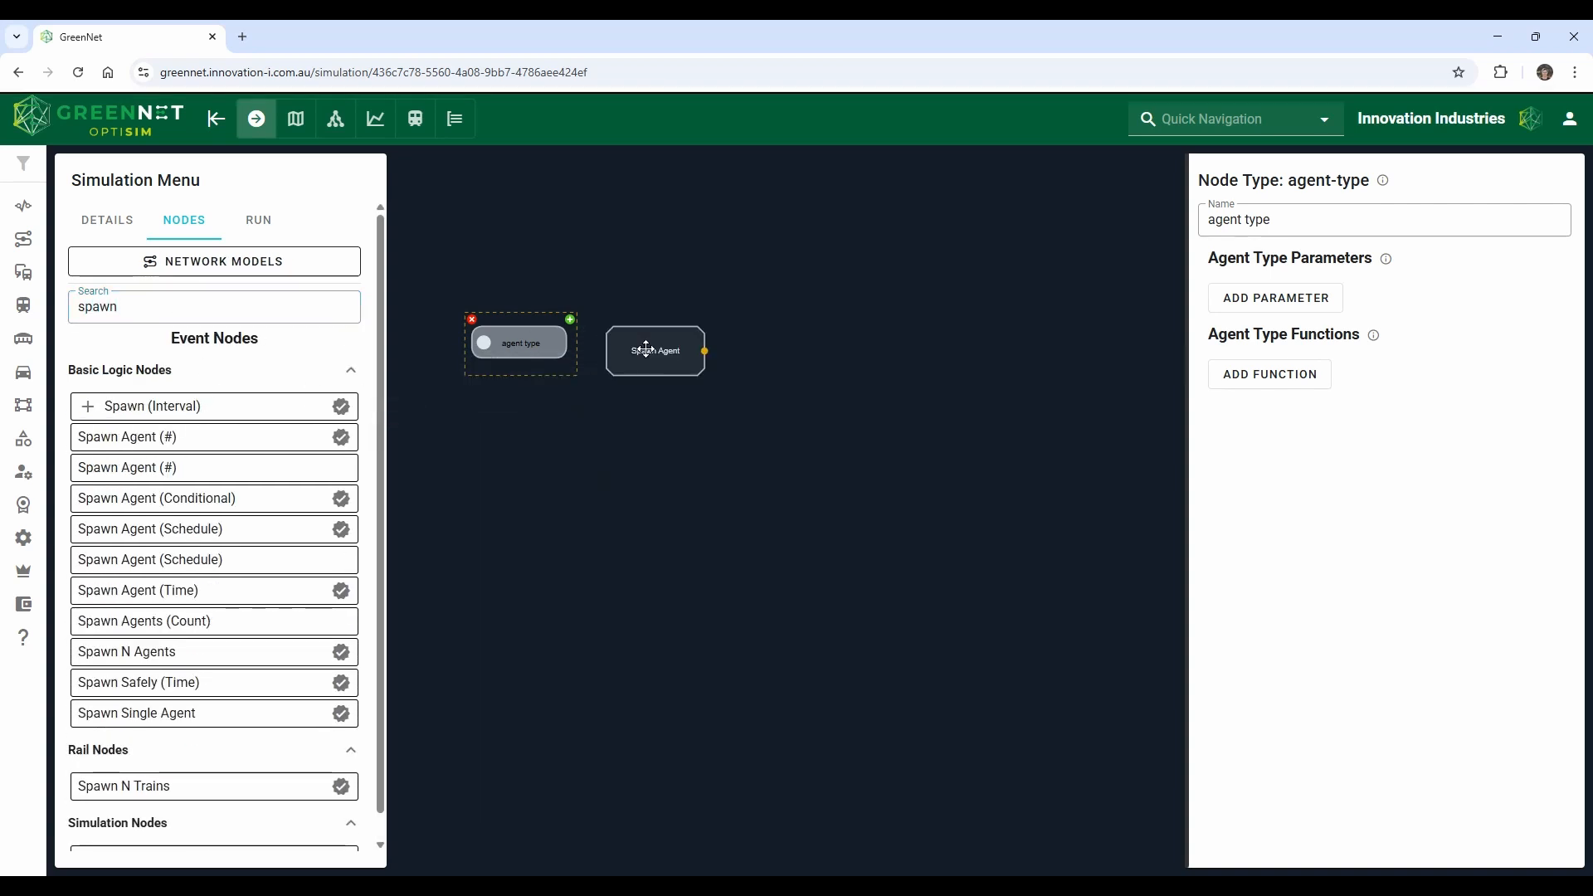
Find the Delay (Time) node, place it beyond the Spawn Agent node and connect Spawn Agent's output to its input.
click(143, 313)
key(ctrl+a)
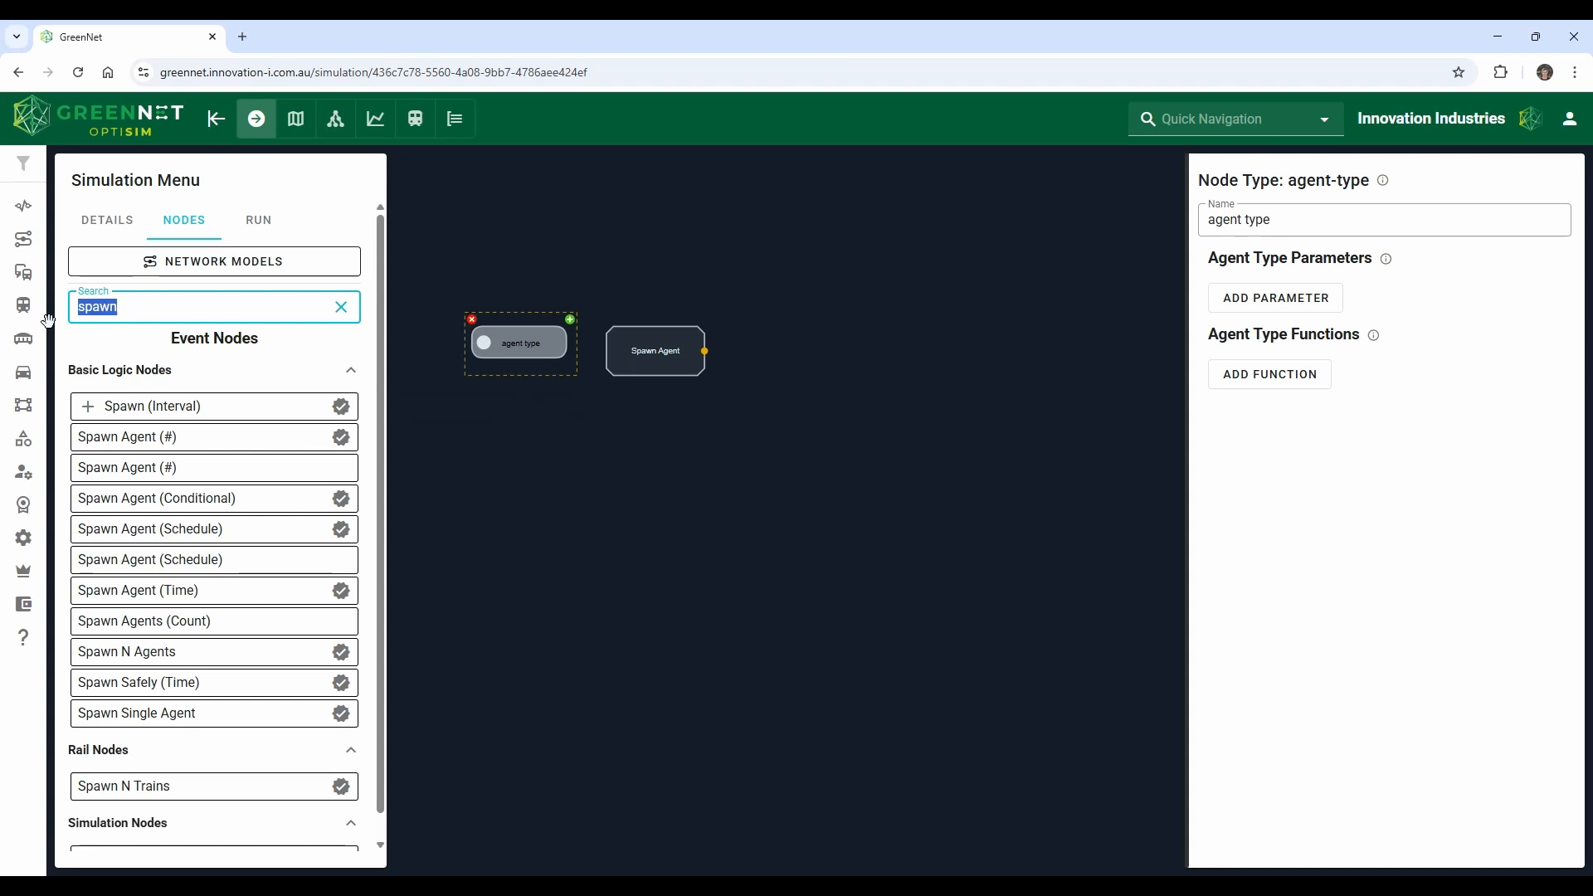
text(delay)
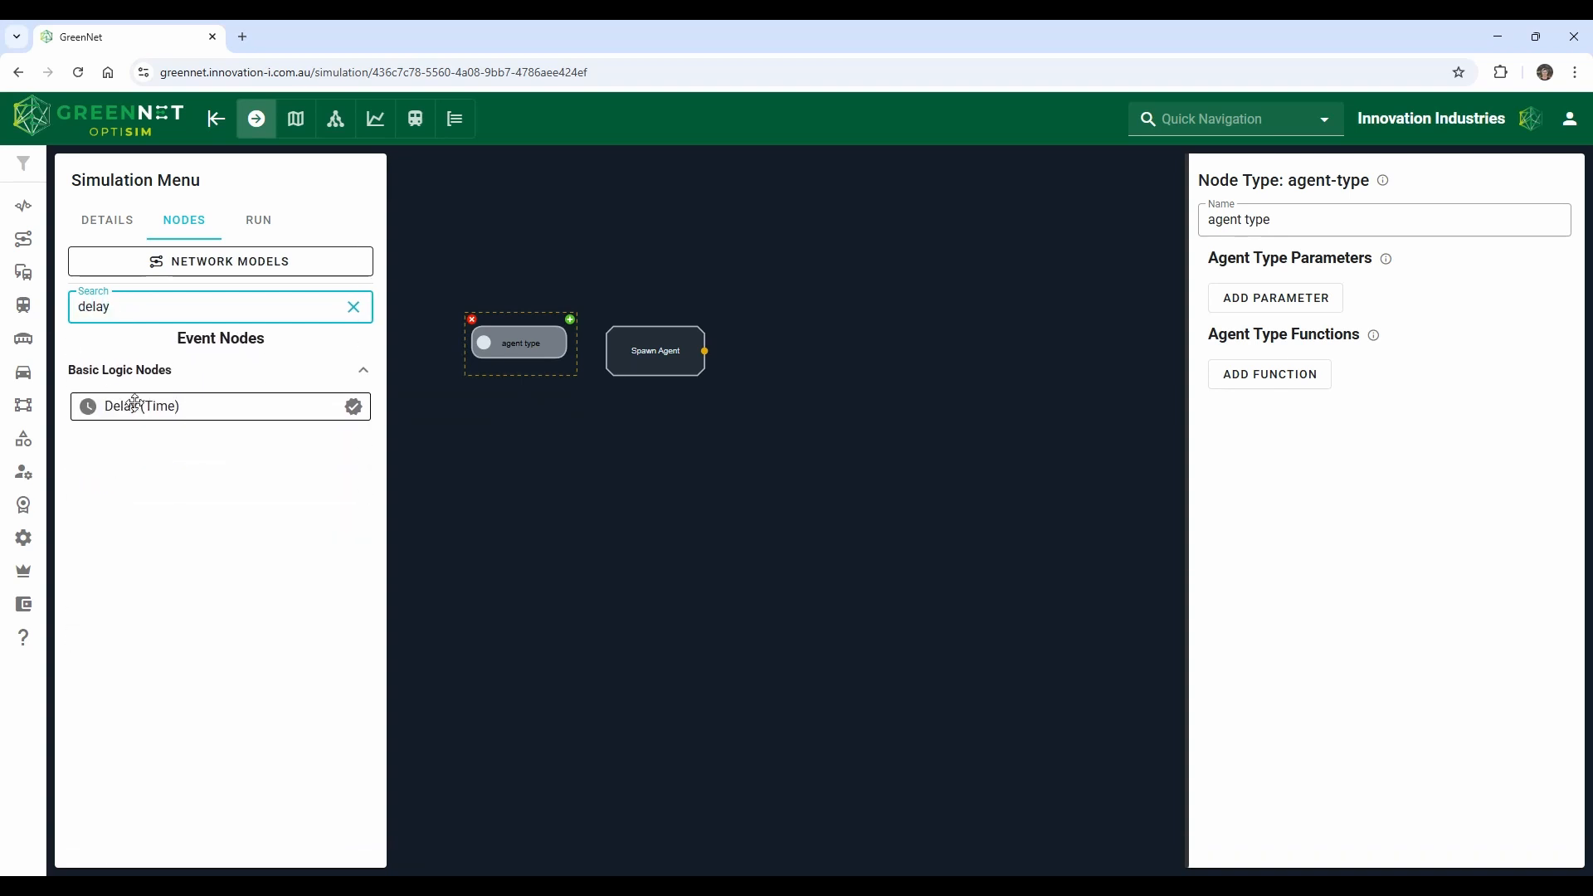
drag(133, 406, 846, 348)
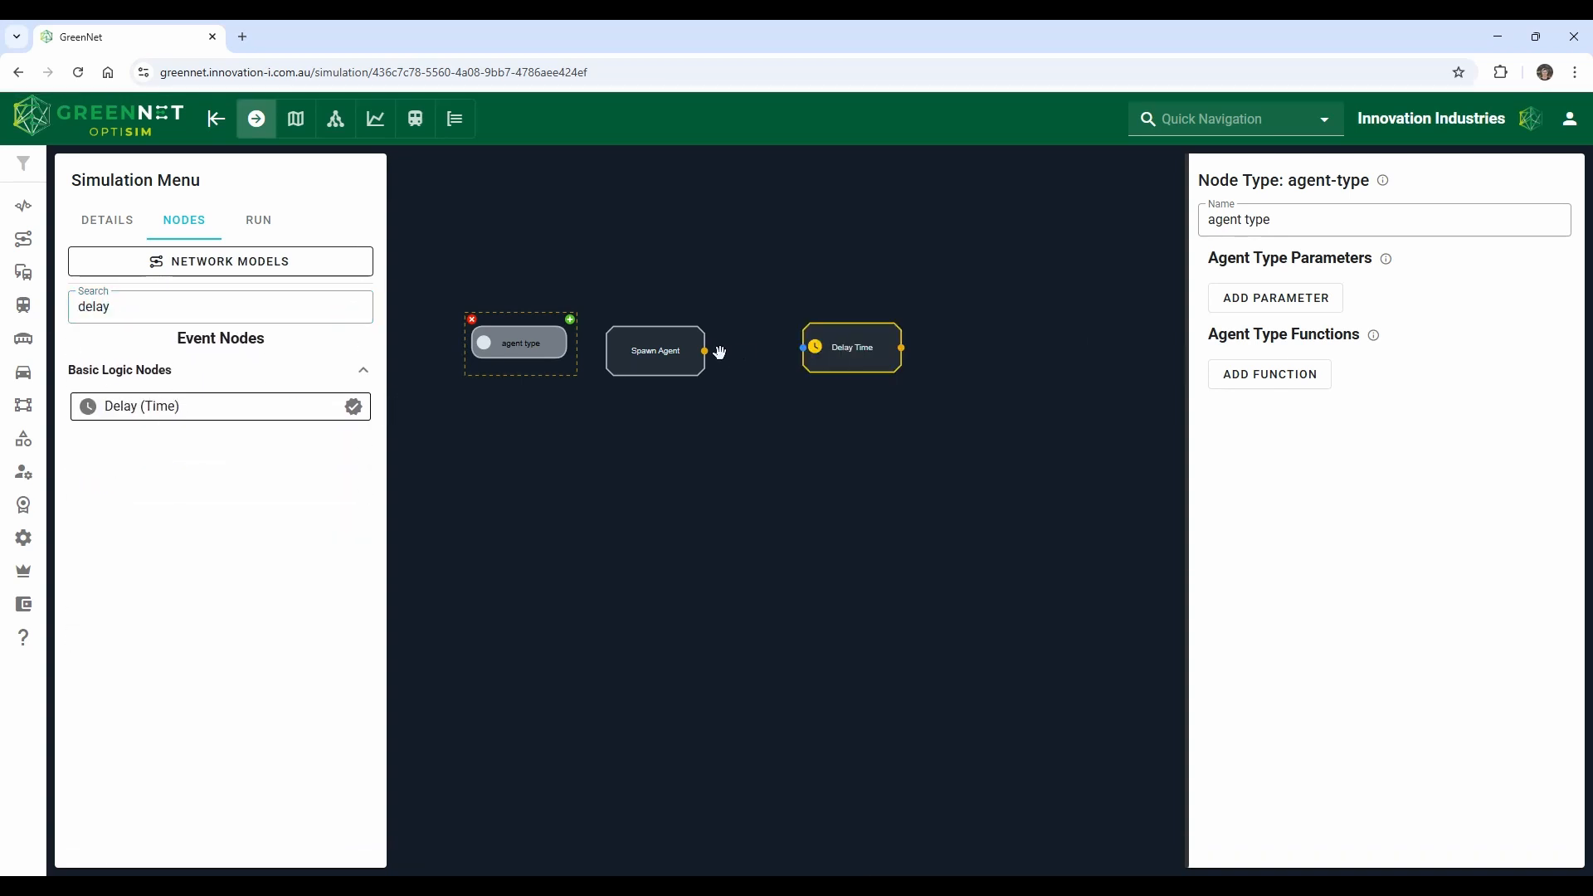
drag(704, 350, 802, 348)
Create a new simulation run and name it "1".
click(259, 224)
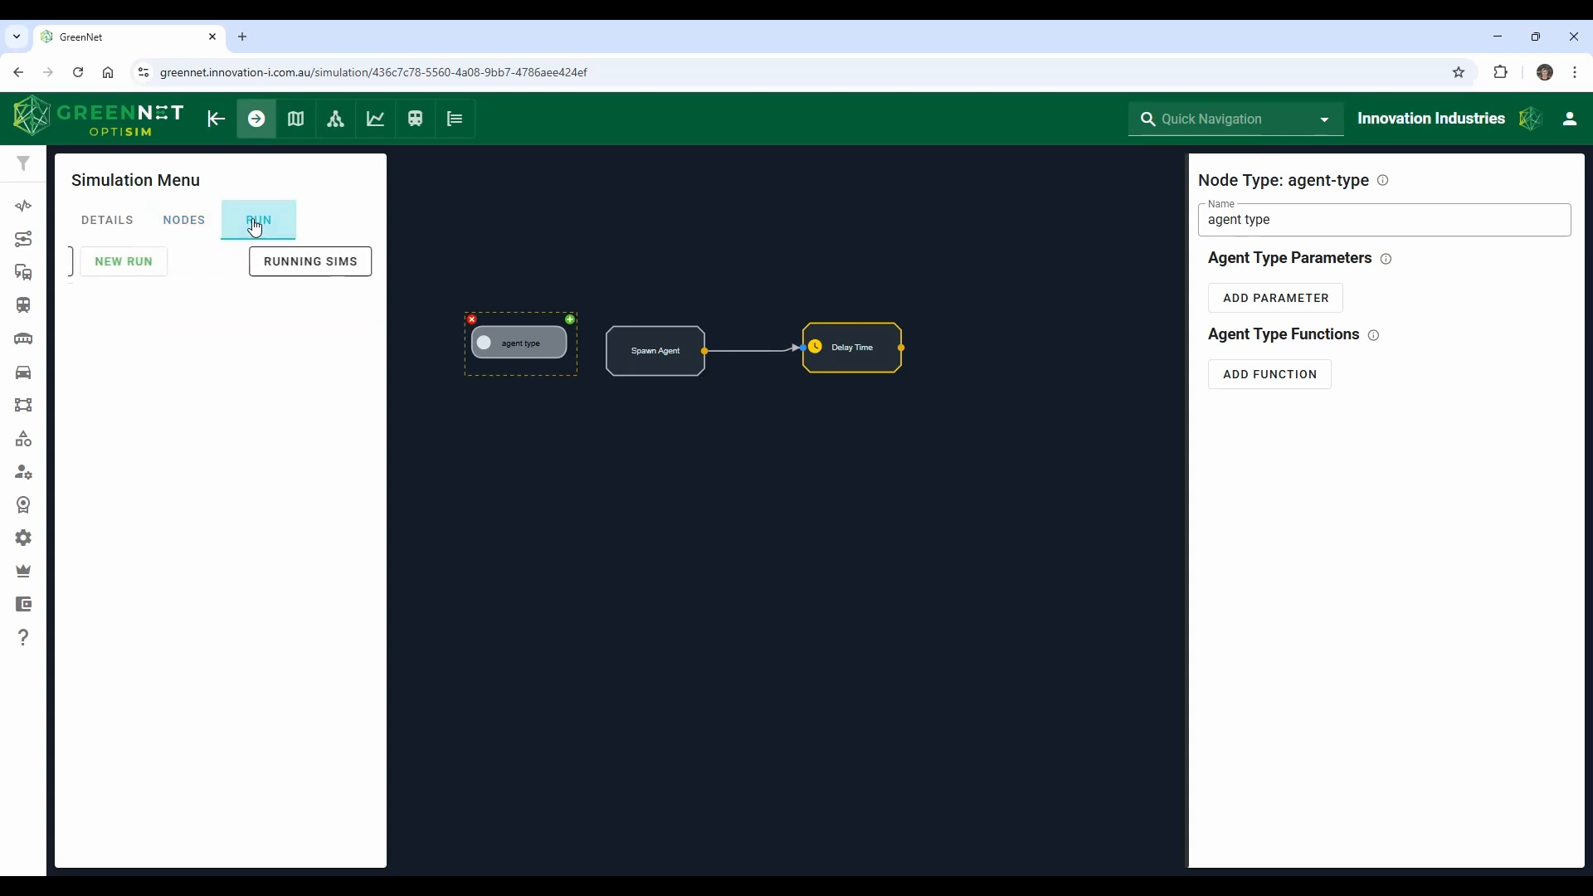
click(112, 272)
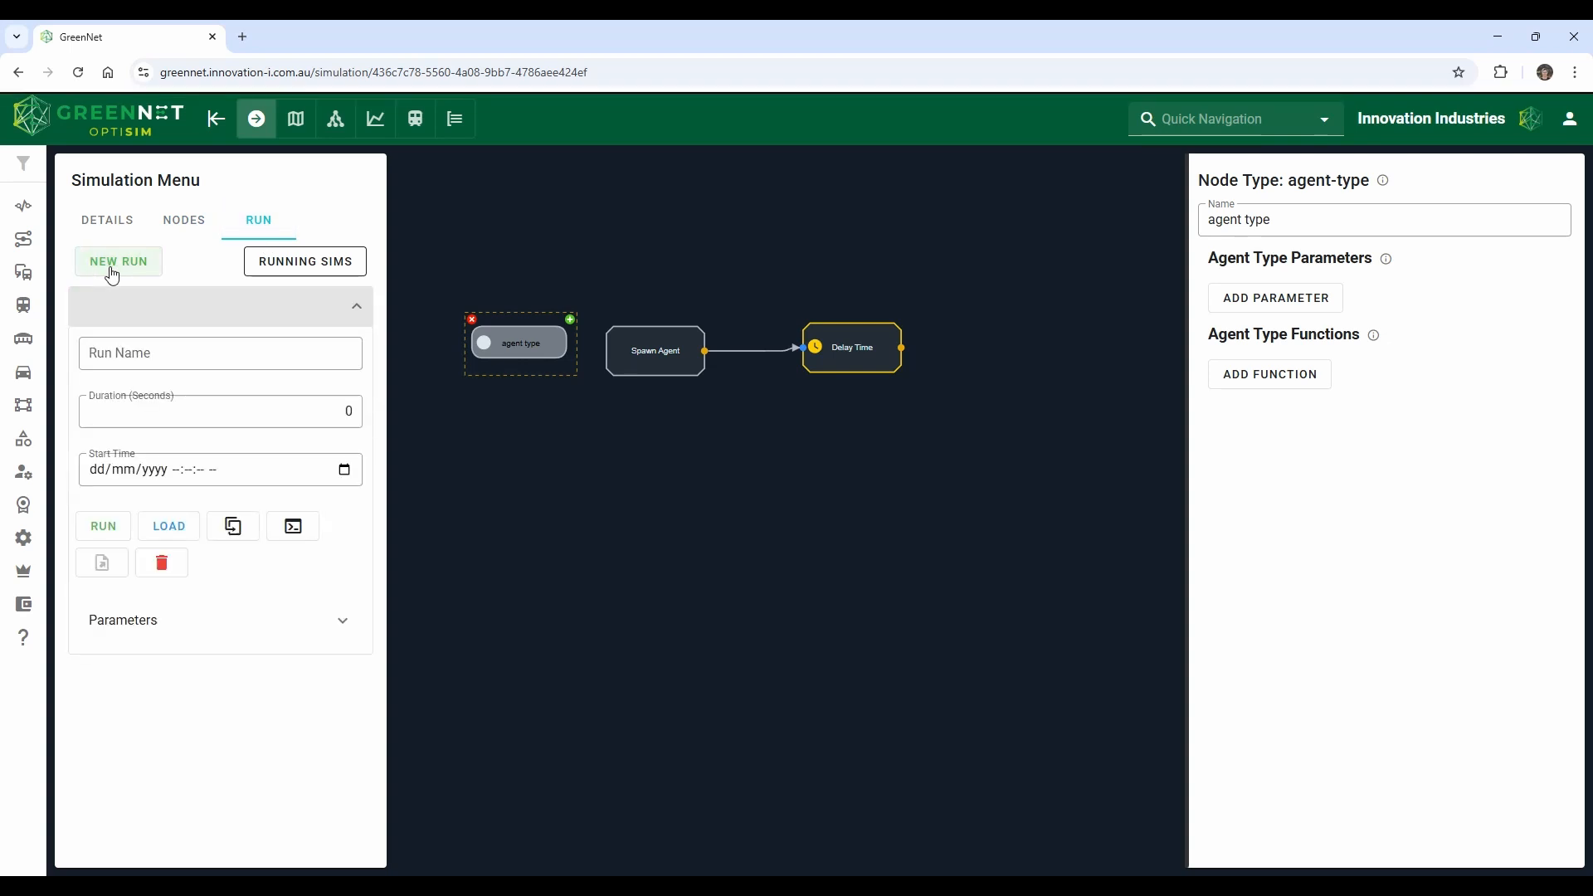
click(192, 354)
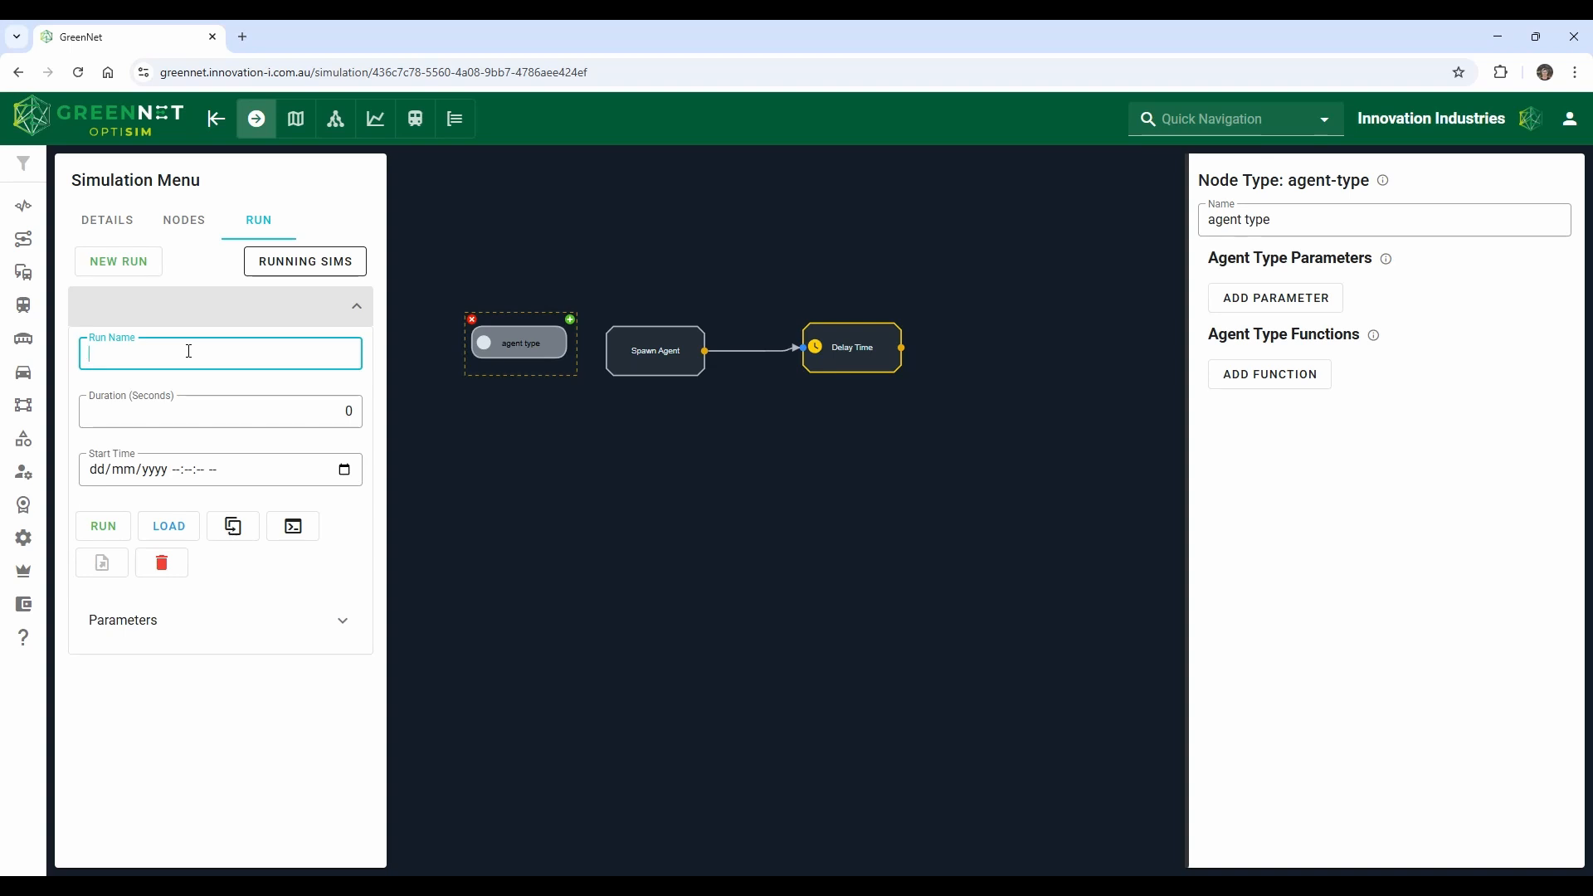
text(1)
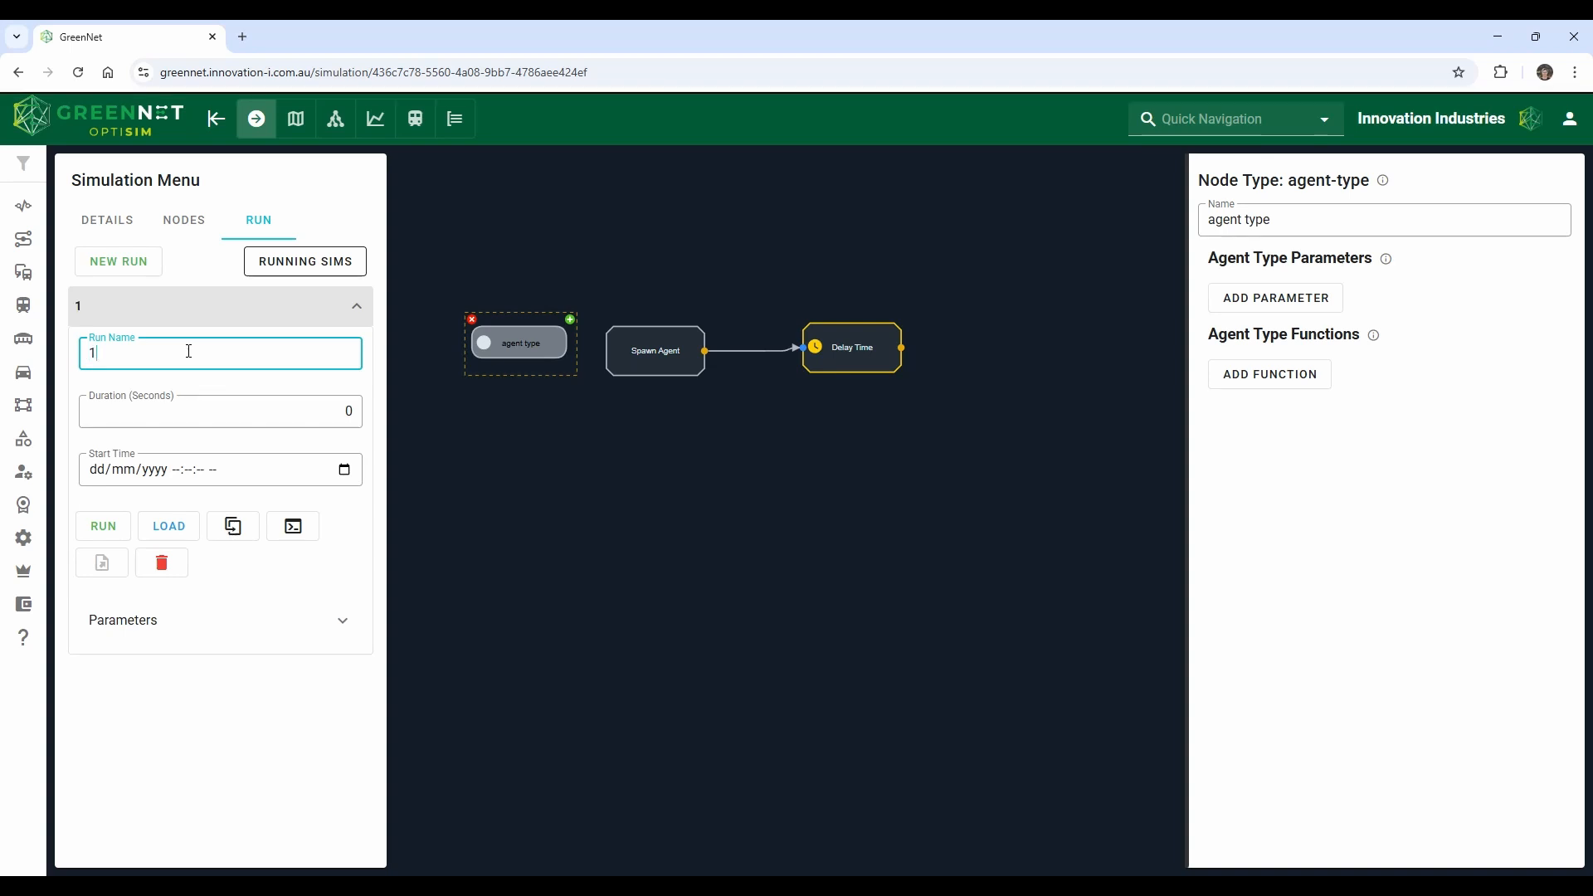
Set the time unit of the simulation's current revision to Minutes.
click(199, 409)
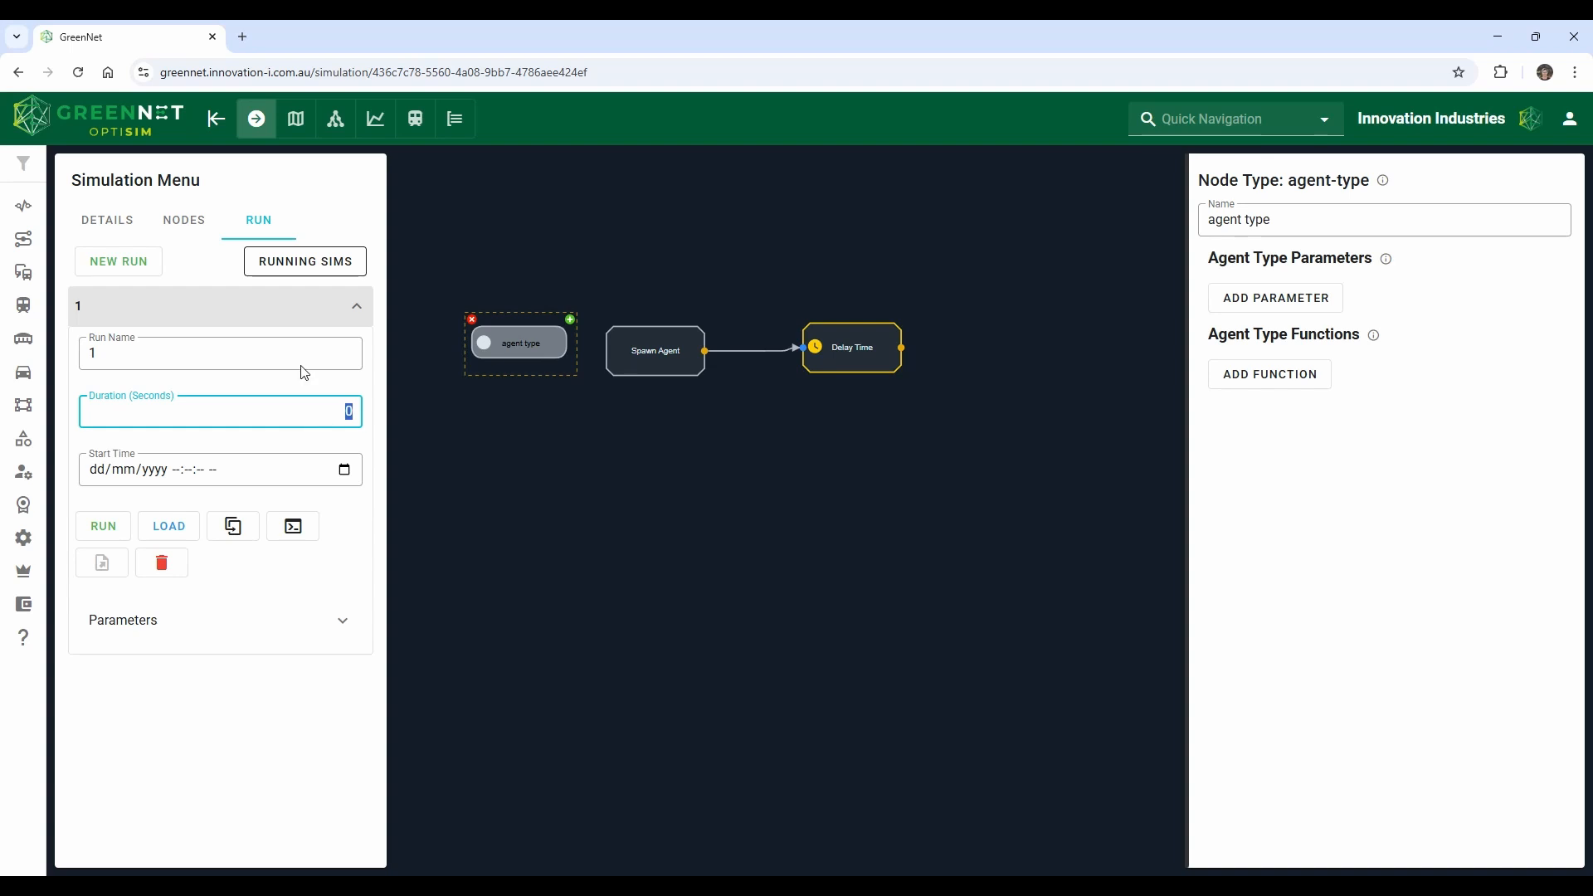
click(117, 220)
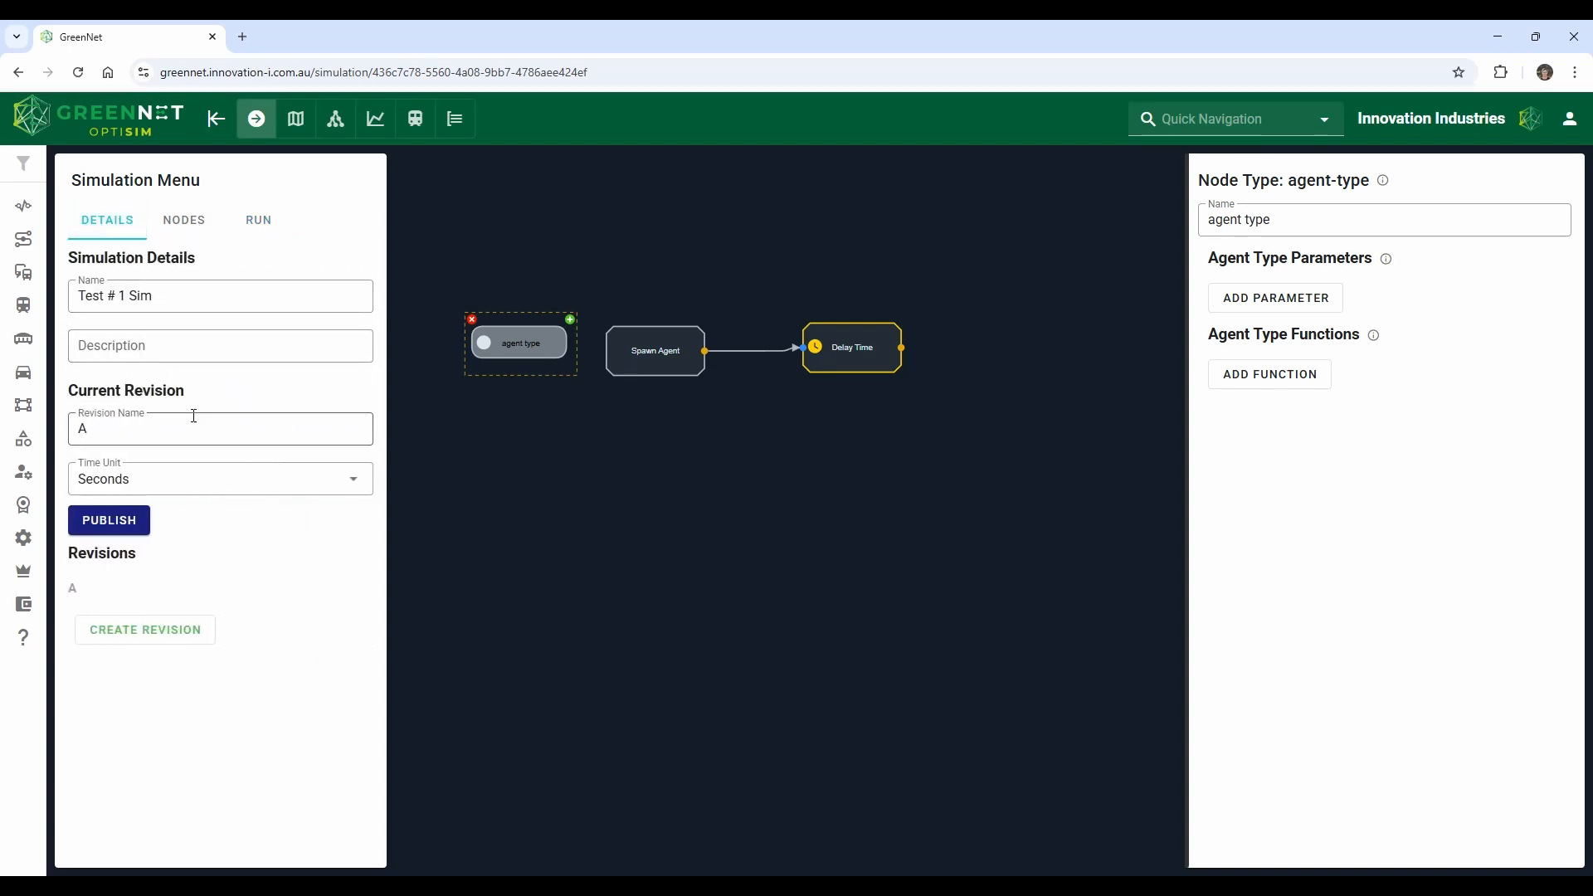
click(185, 480)
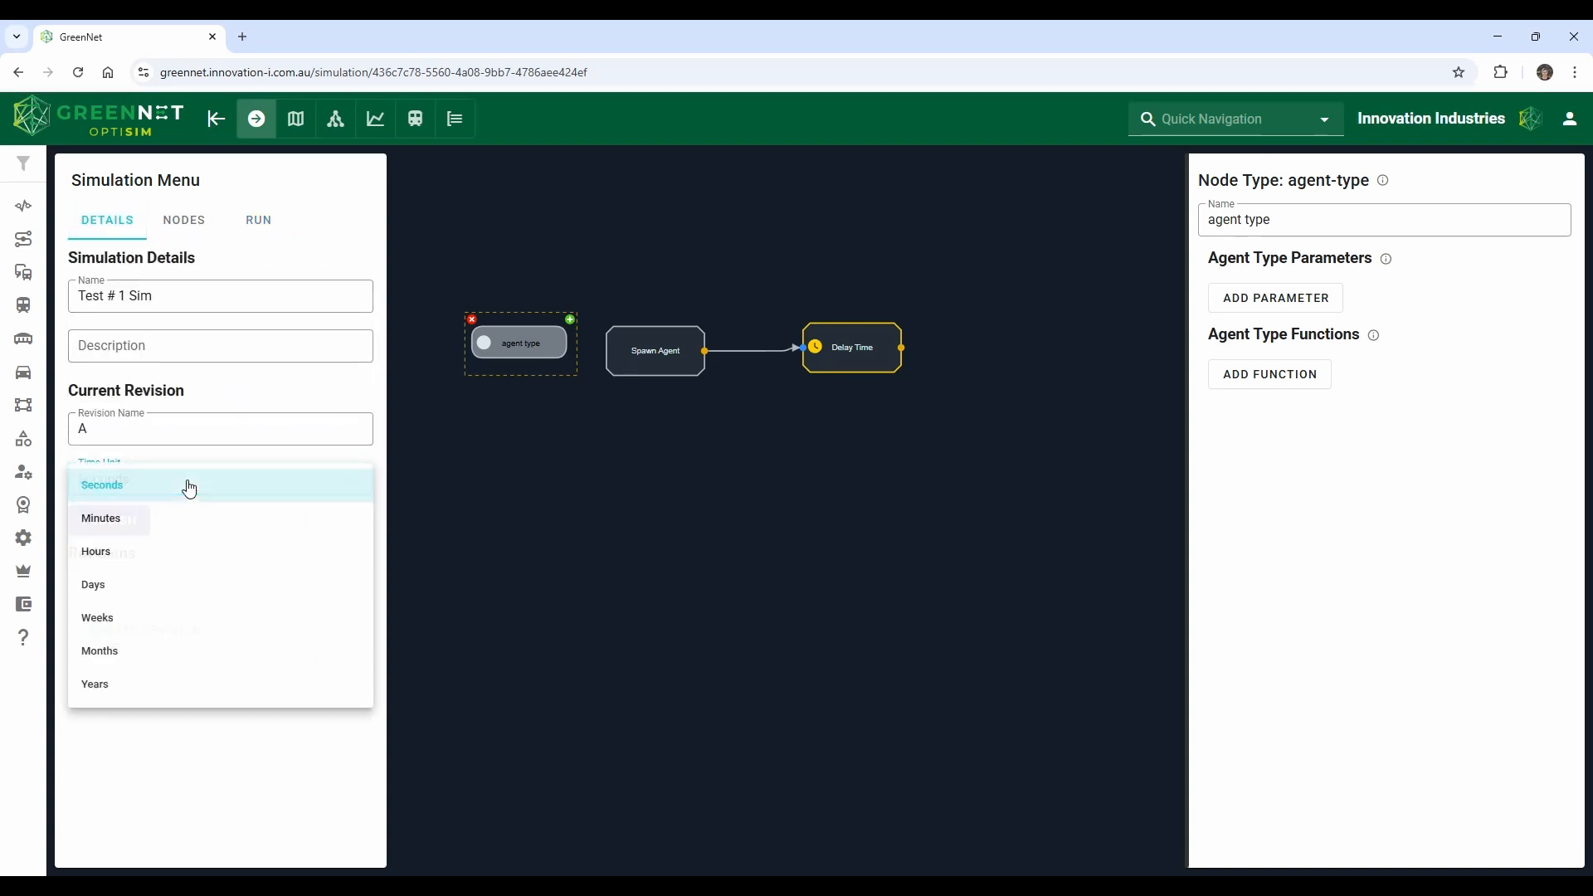
click(141, 523)
Set the duration of run 1 to 60 minutes.
click(253, 223)
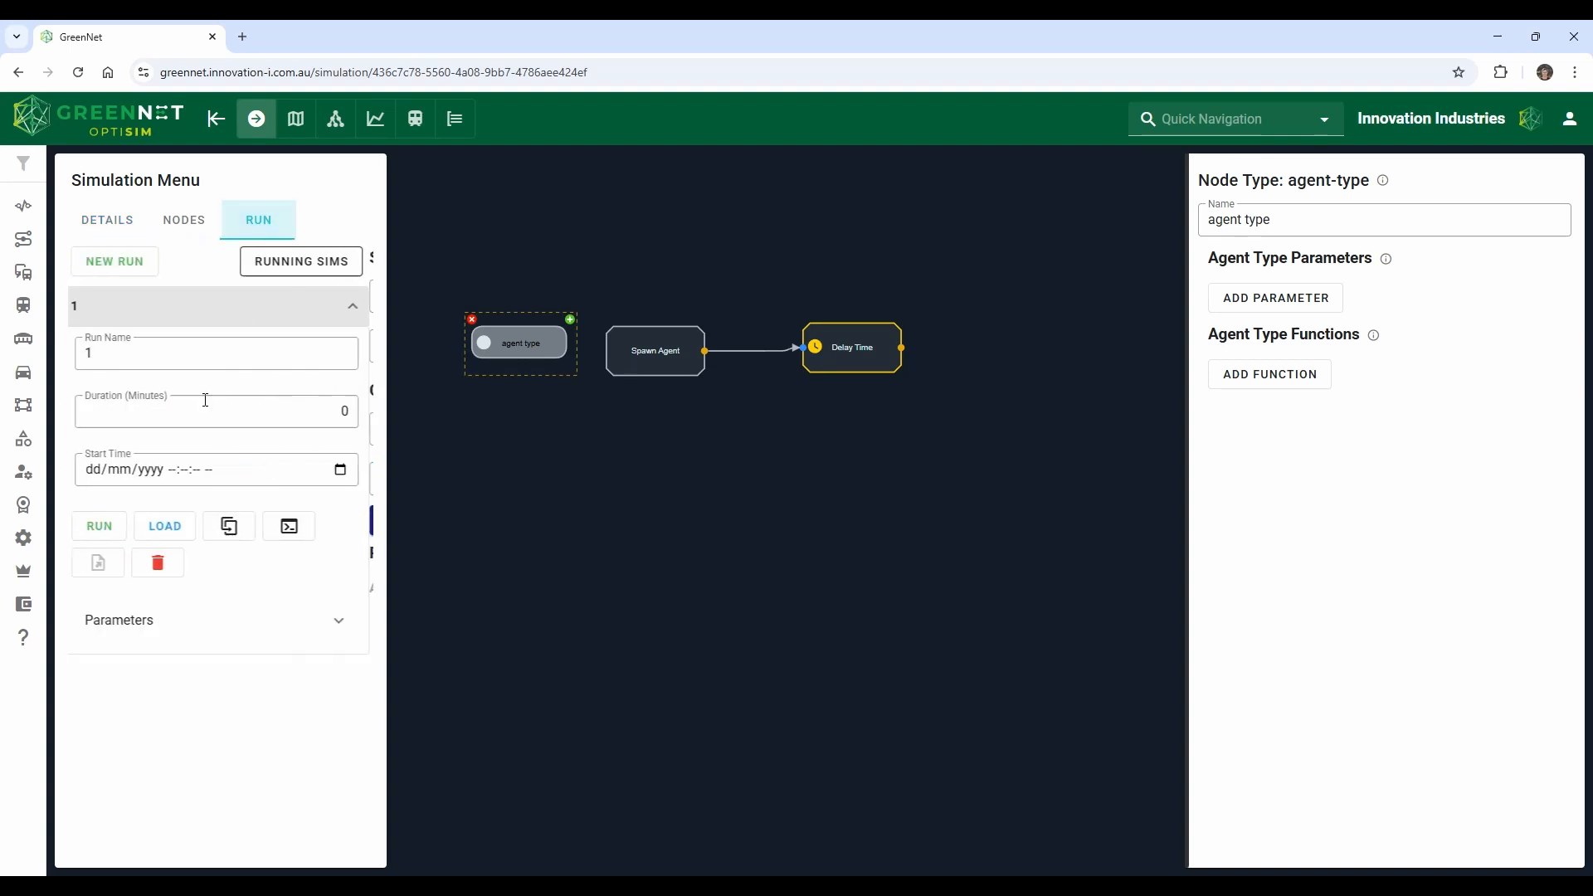
click(206, 401)
text(60)
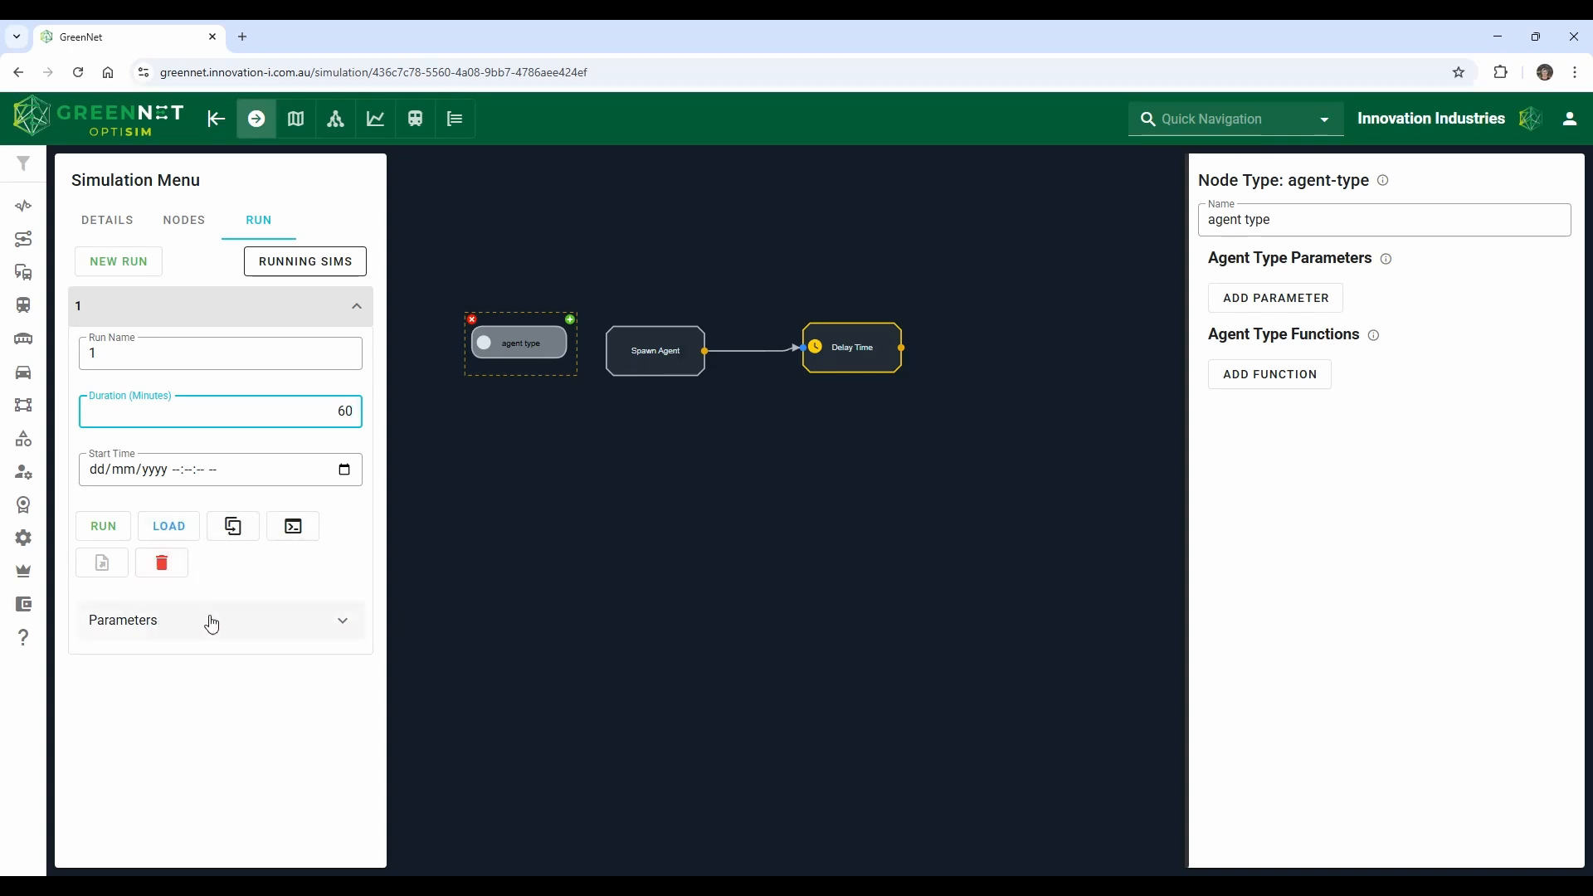
click(276, 621)
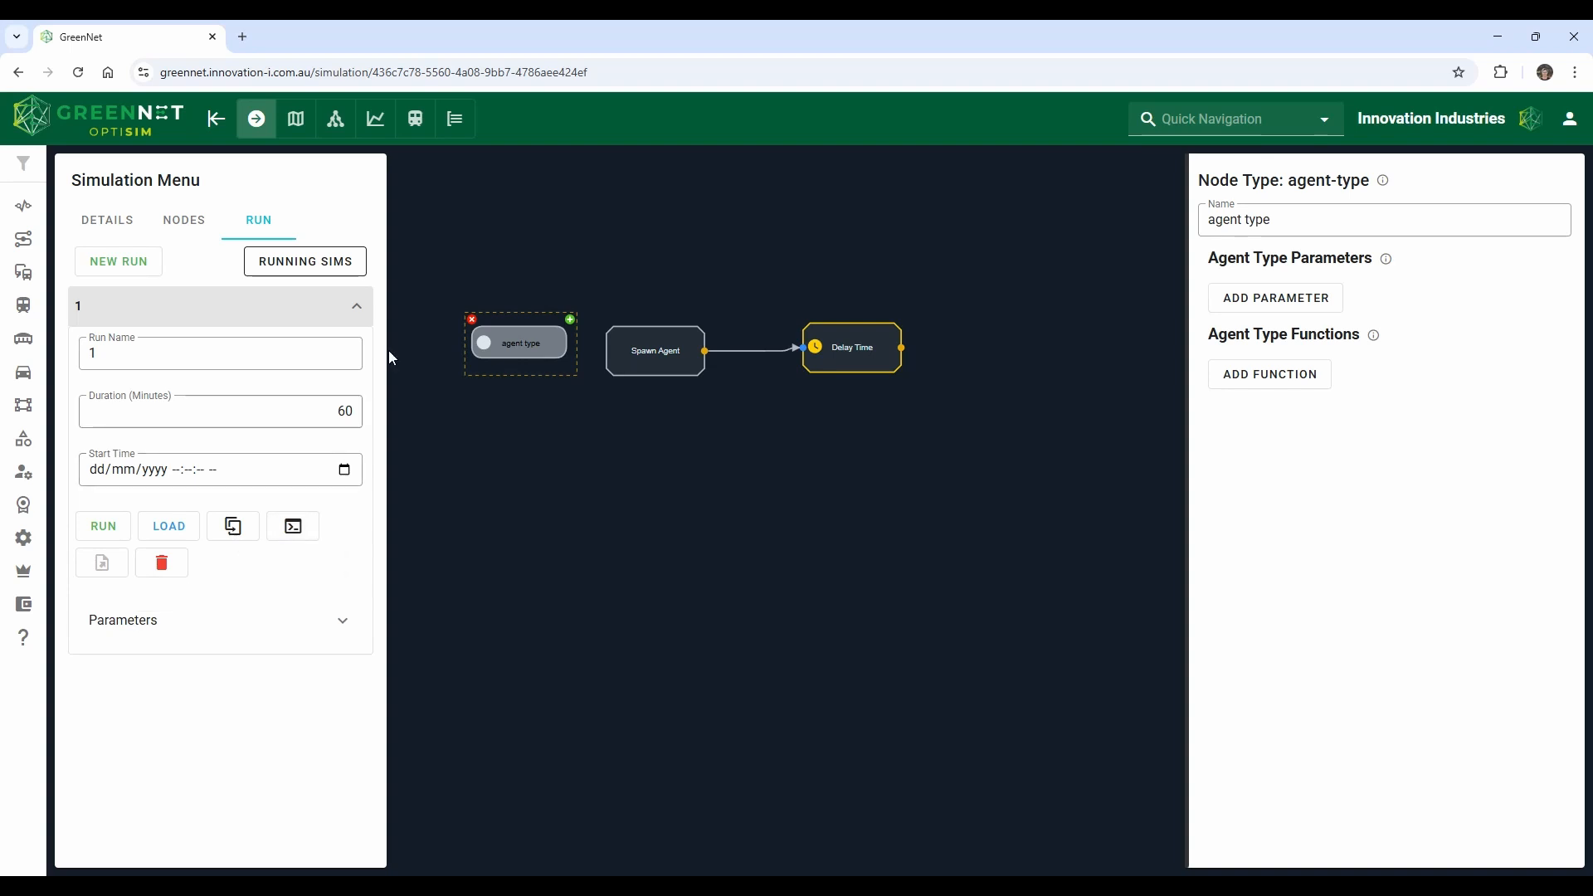
Deselect the agent type node and view the area around Port Hedland on the simulation's map.
click(728, 244)
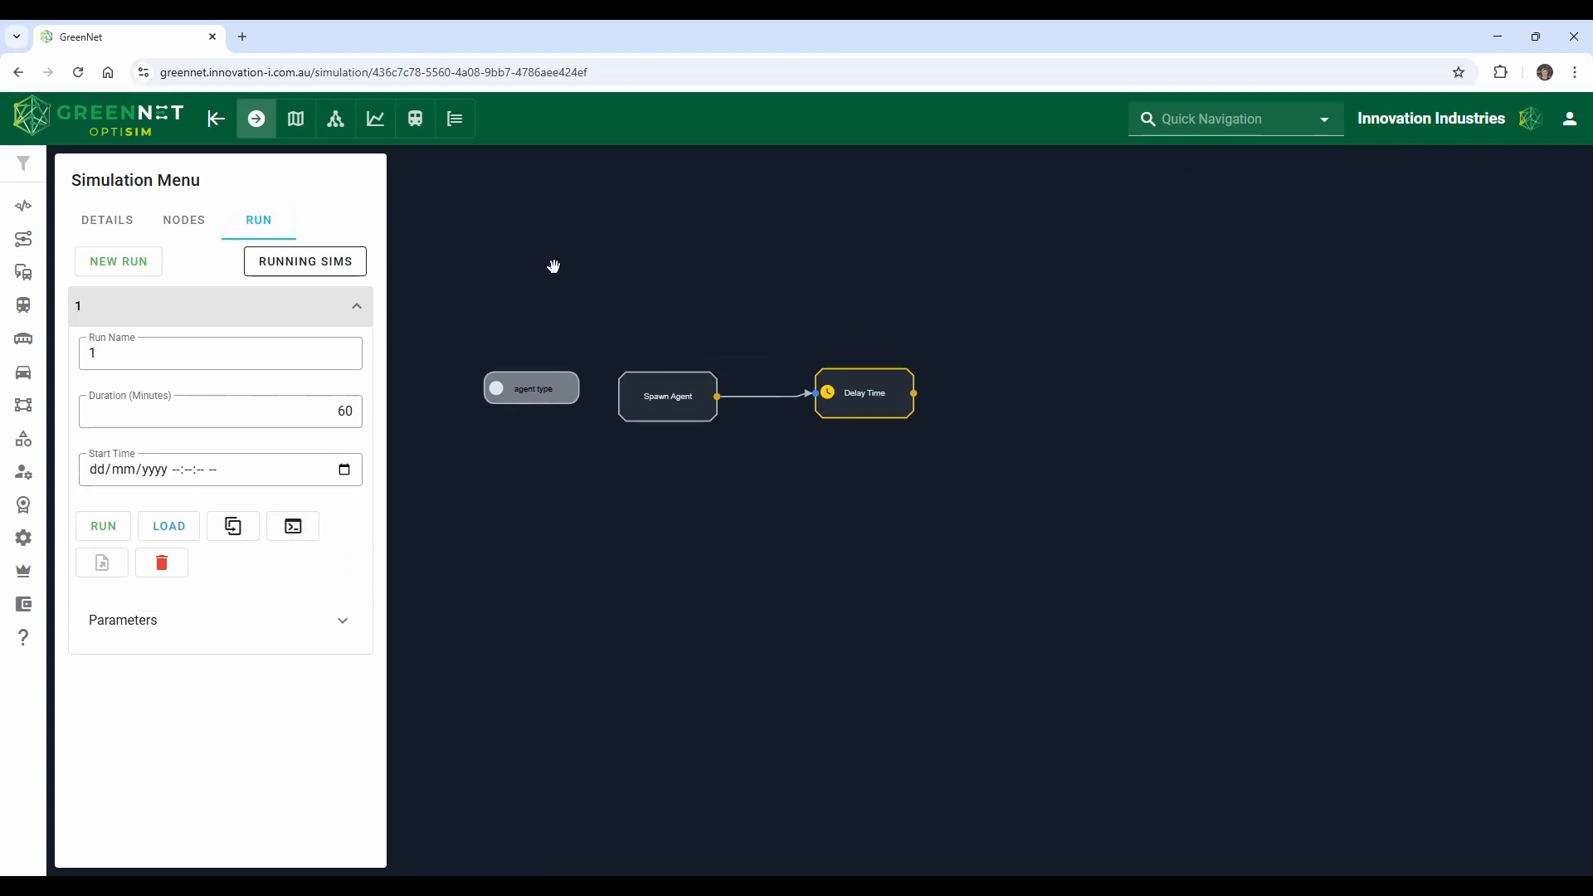
click(294, 121)
scroll(683, 439, down, 6)
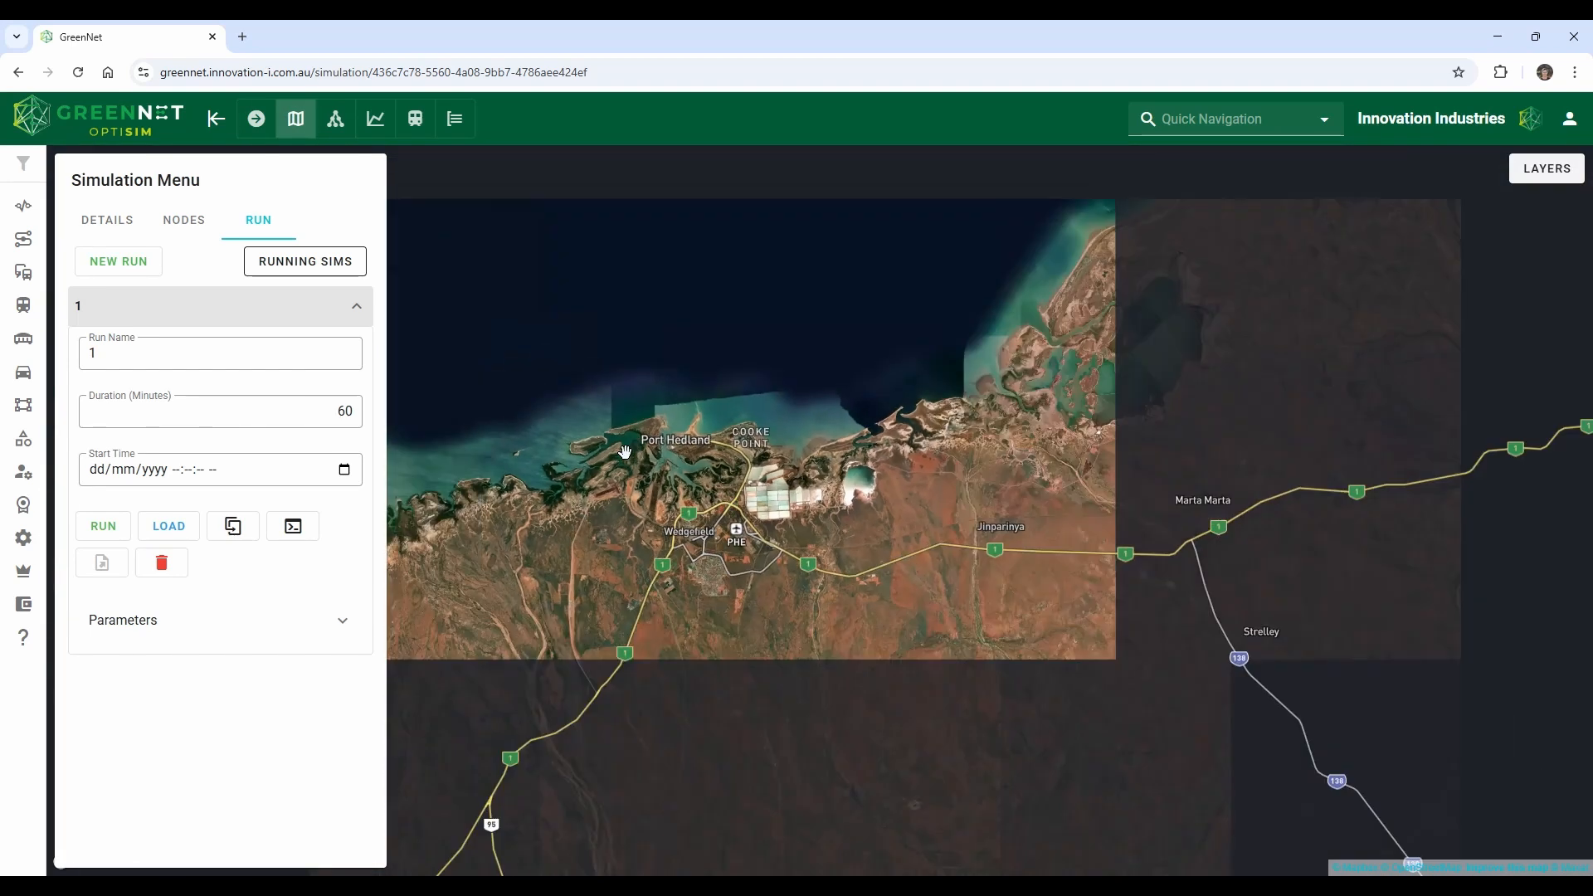
drag(623, 452, 604, 356)
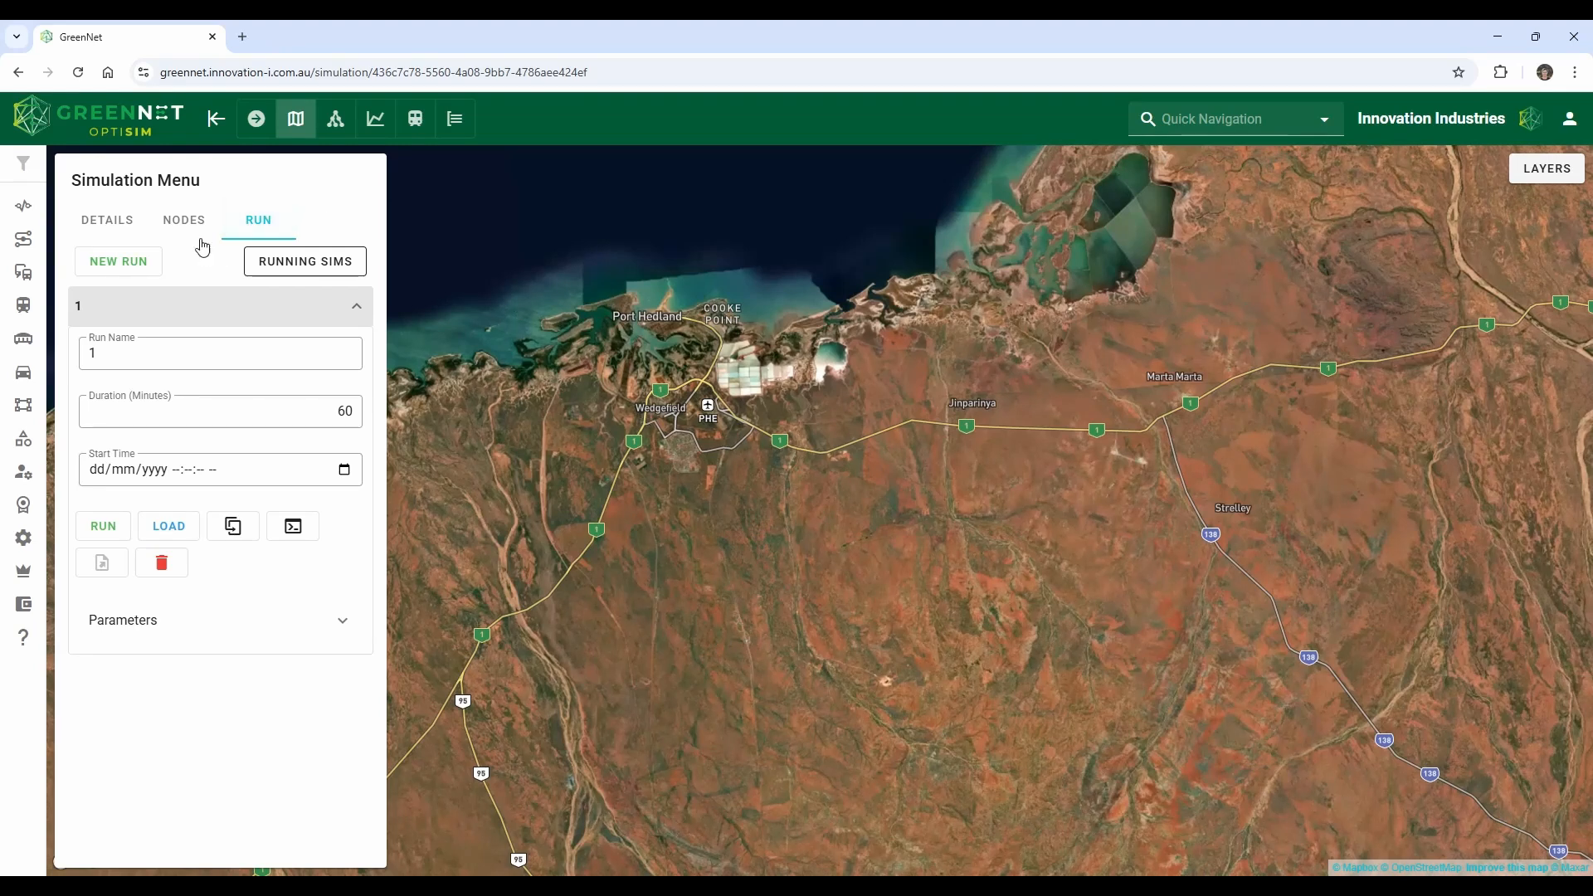
Add a new graph page in the simulation's graph view.
click(341, 114)
click(382, 122)
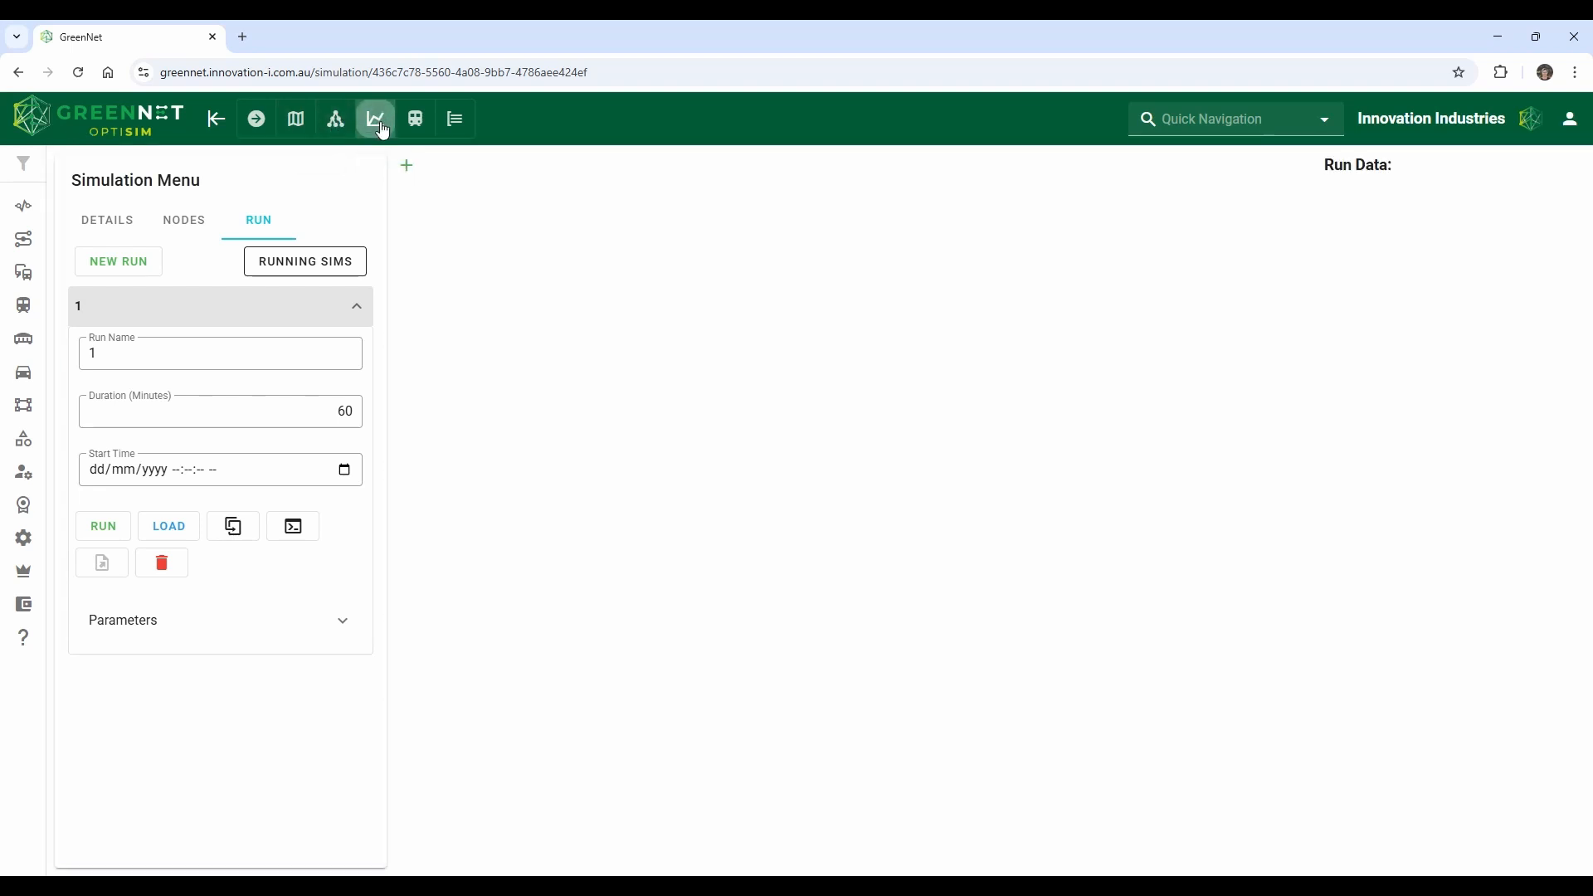
click(406, 167)
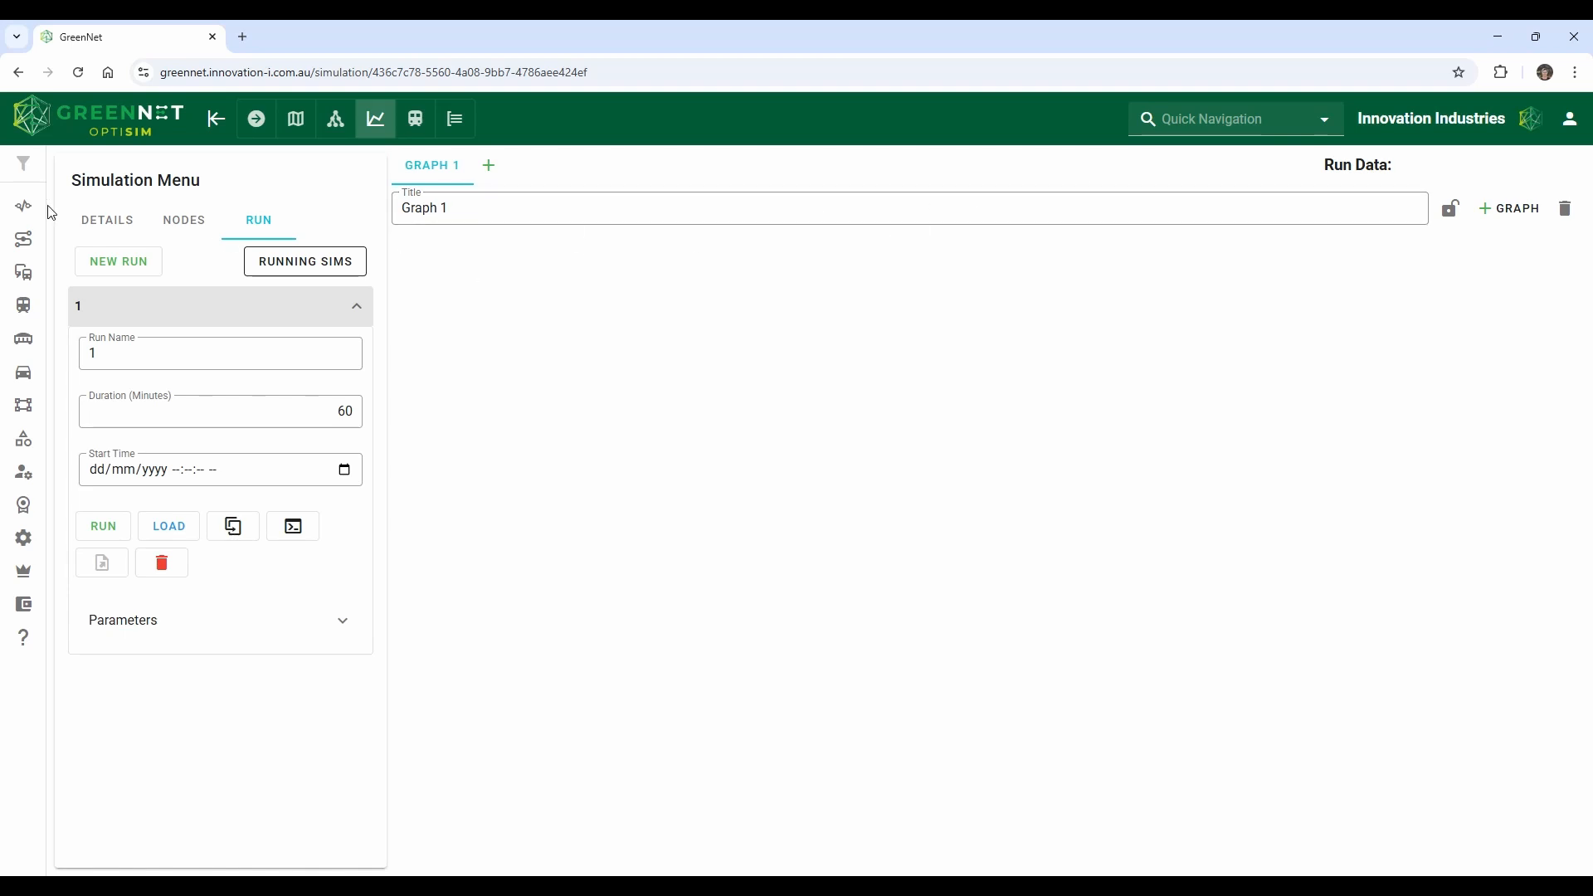
Rename the graph page as Metrics.
click(113, 220)
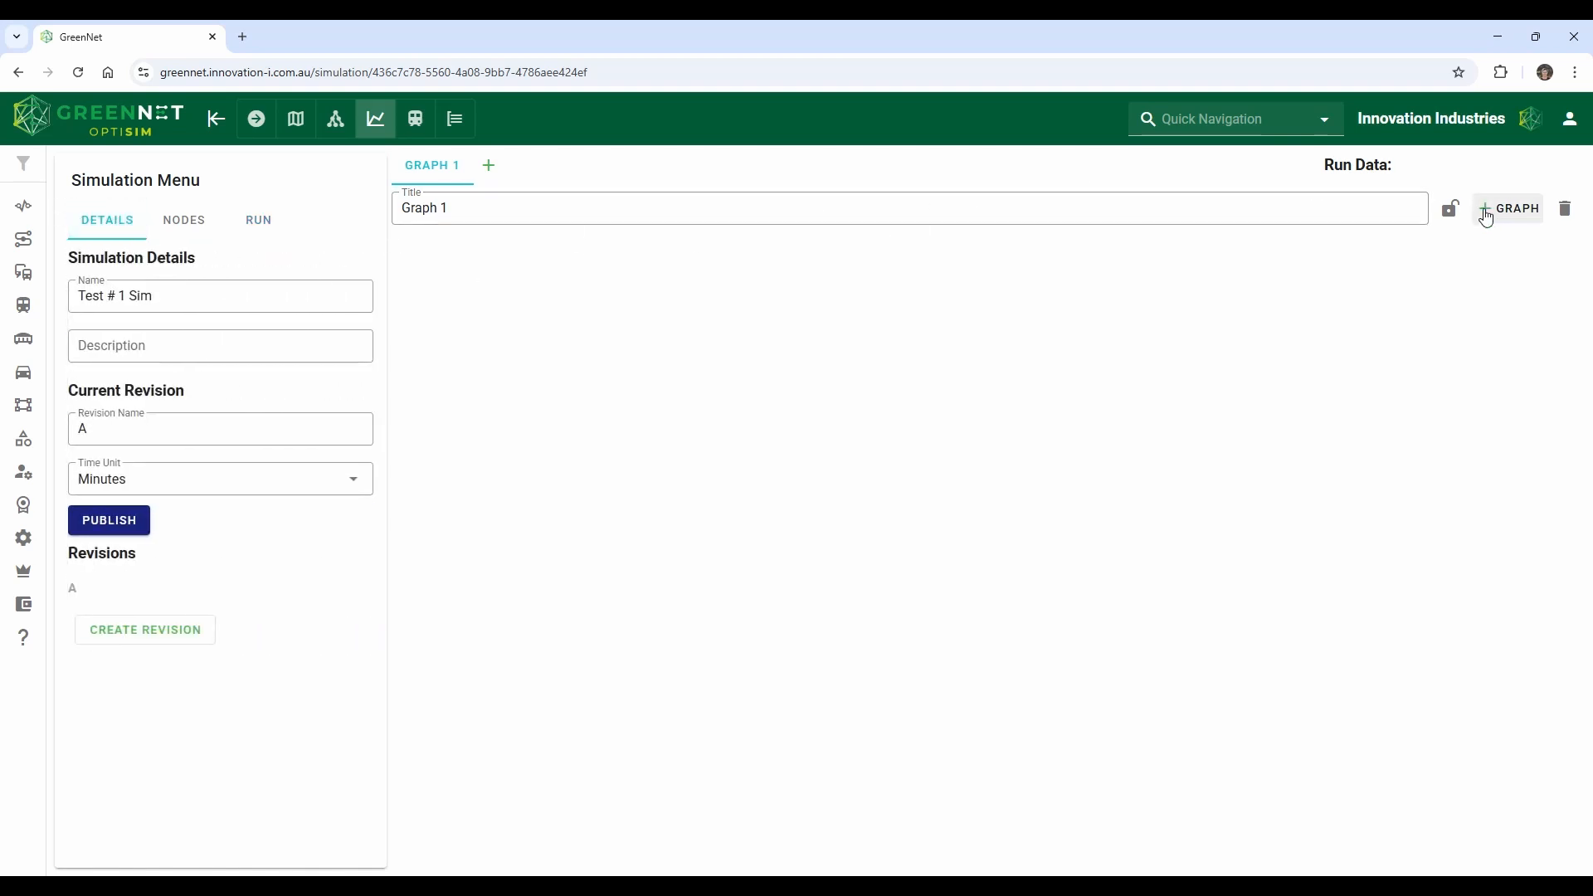
click(1240, 210)
drag(538, 220, 337, 224)
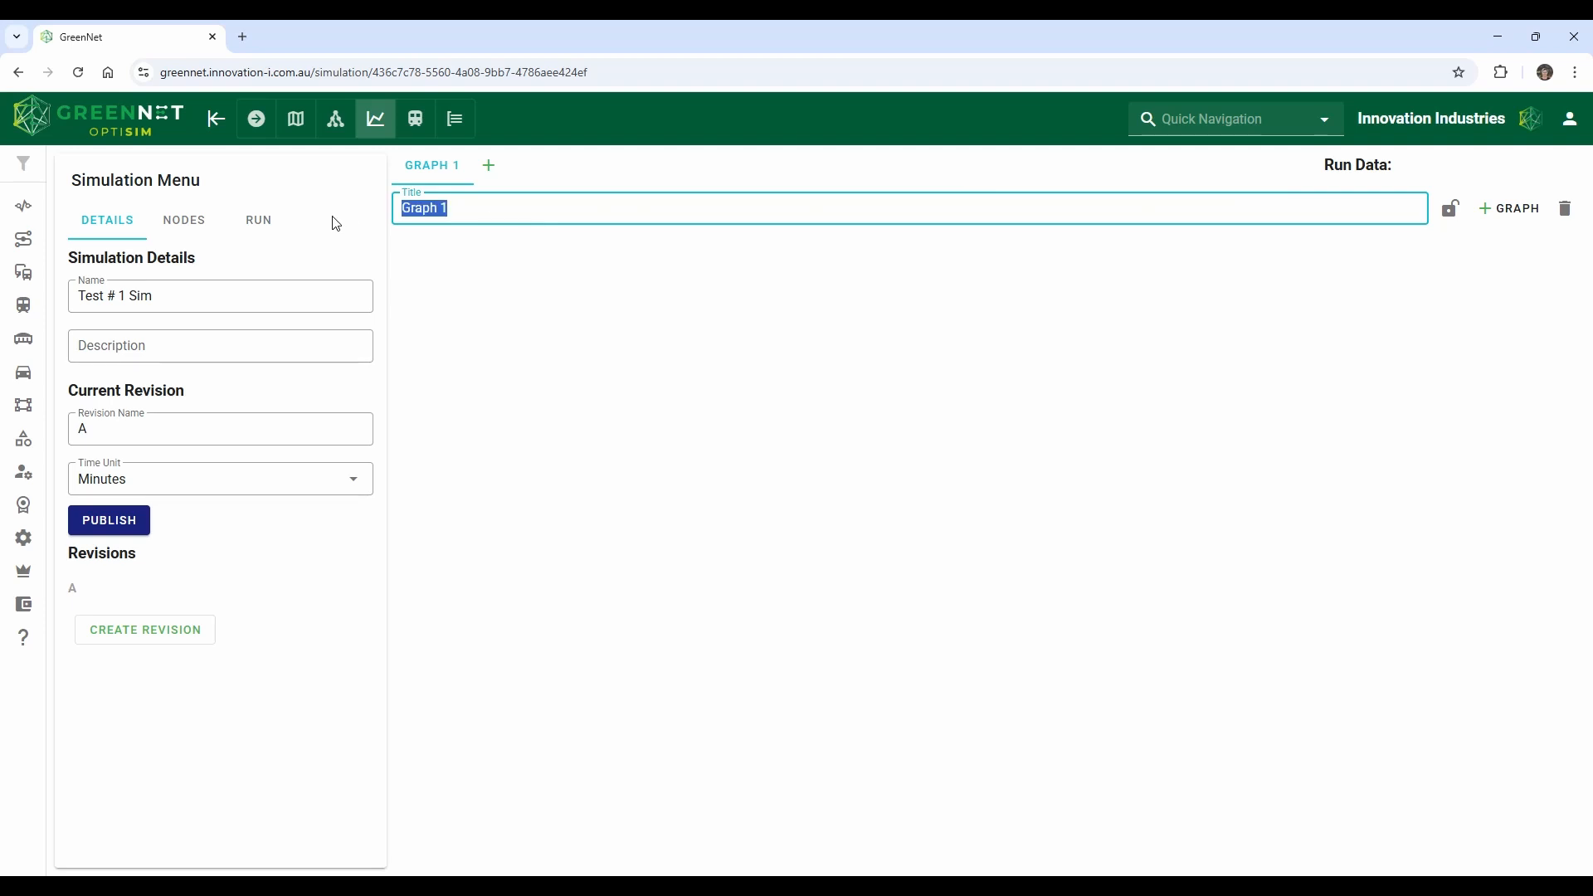
text(Metr)
key(BackSpace)
text(rics)
Add an Agent Time graph and a Vehicle Performance graph to the Metrics page, placing them side by side.
click(1528, 205)
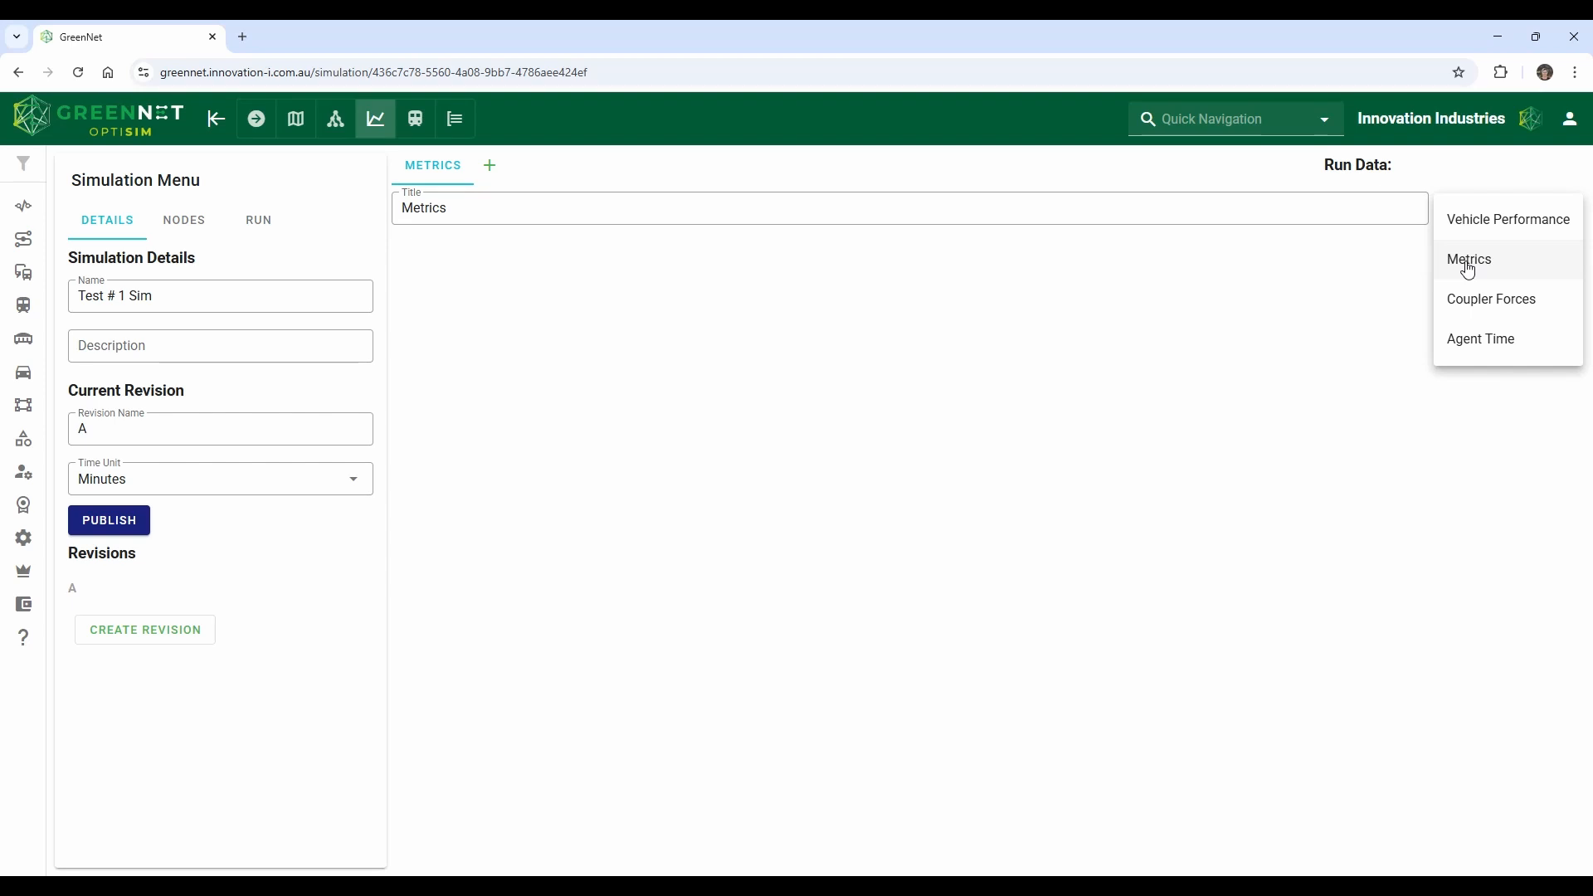
click(1486, 341)
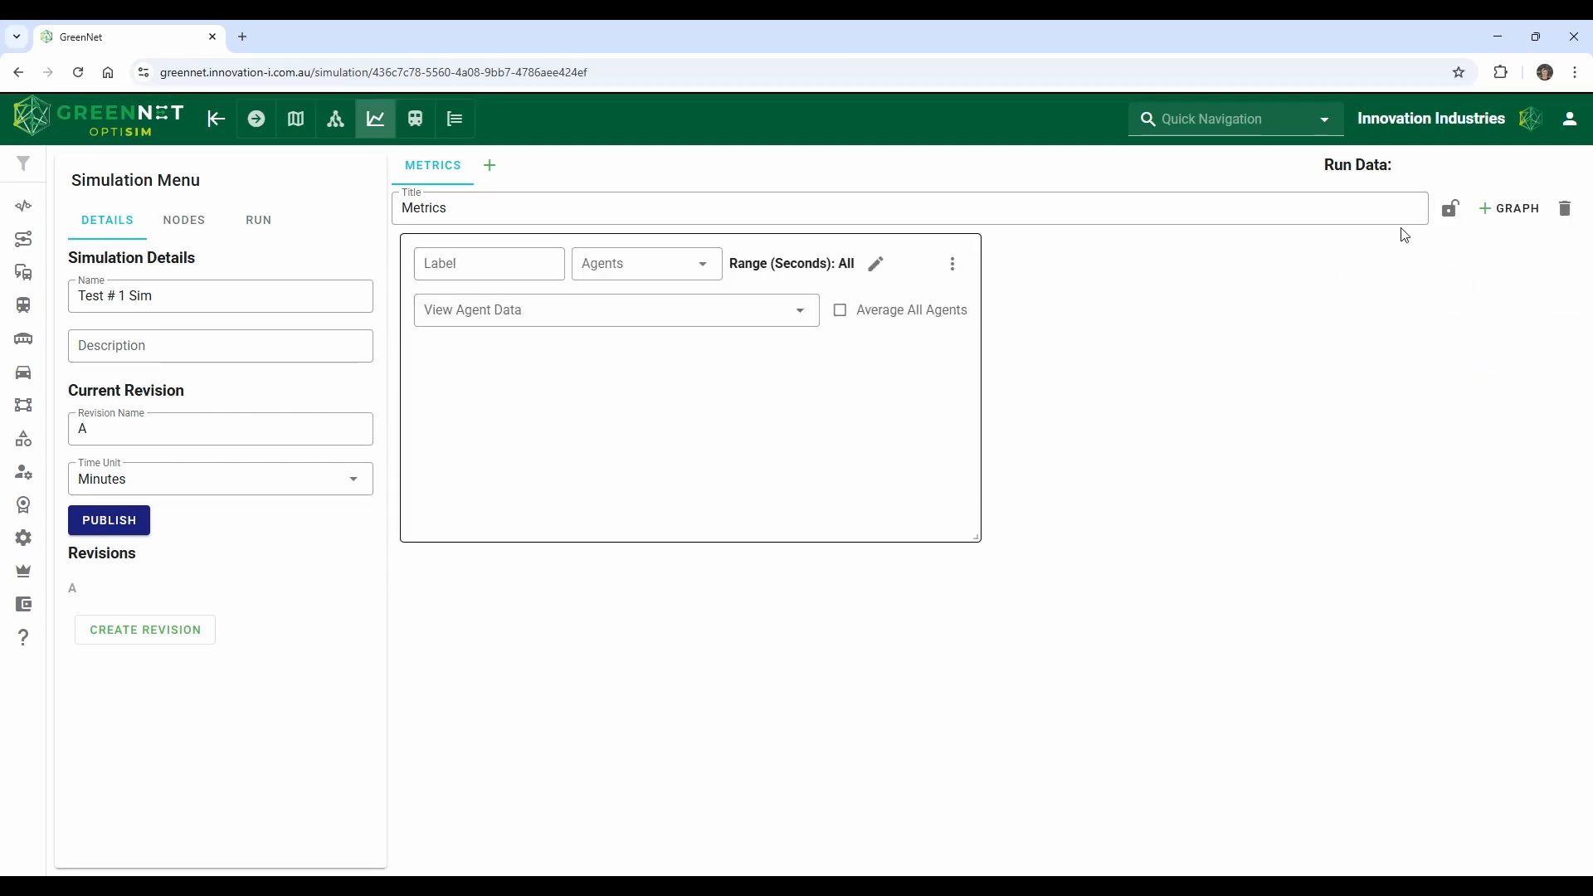
click(1500, 212)
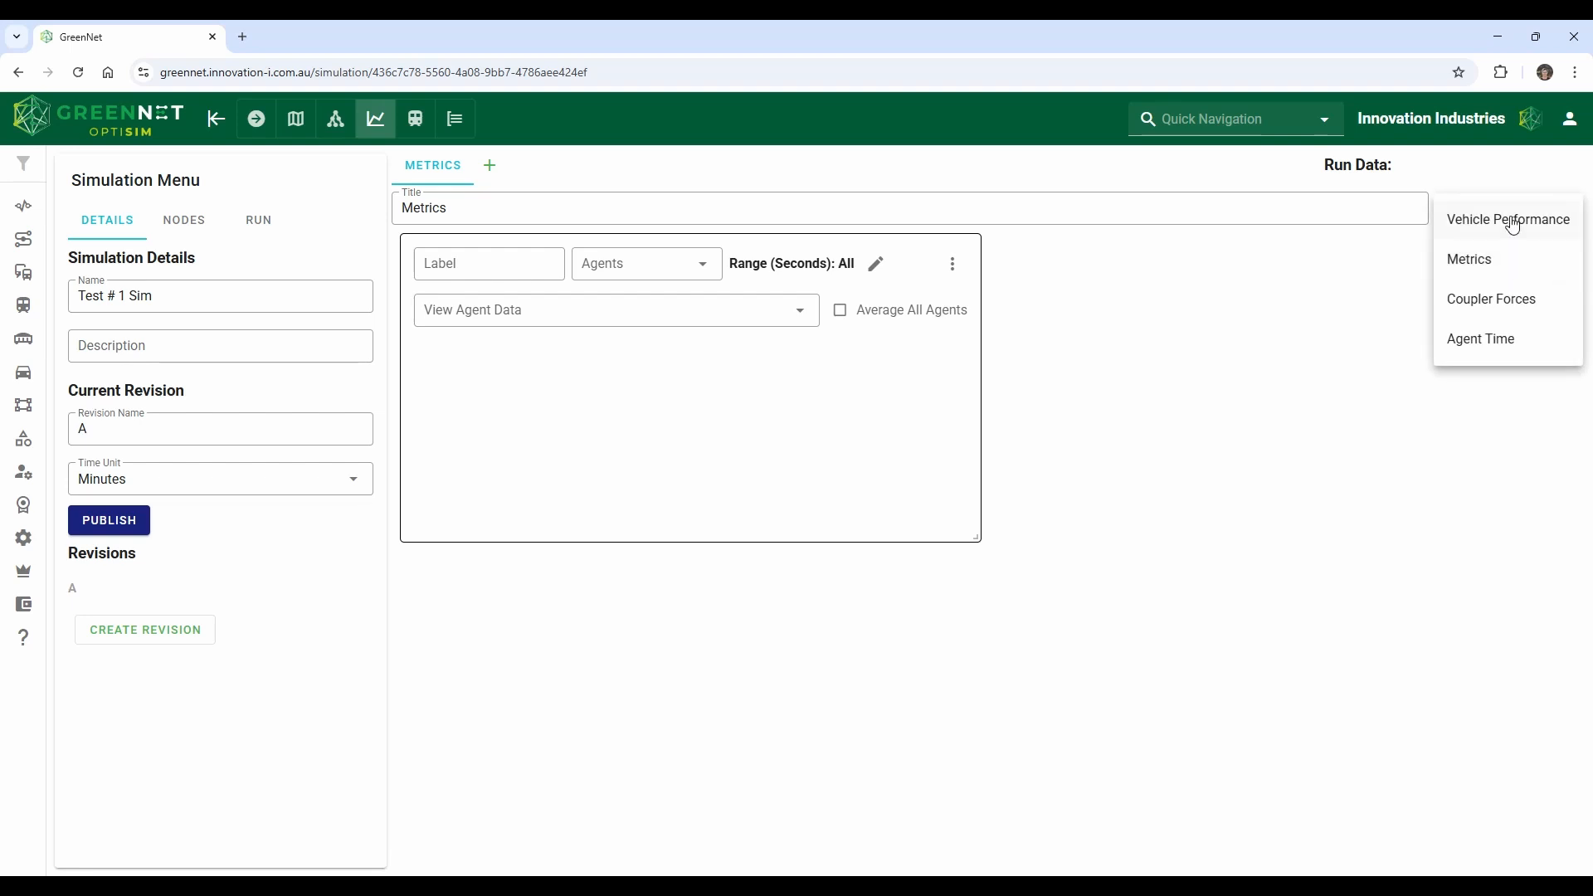
click(1513, 223)
drag(789, 573, 1381, 291)
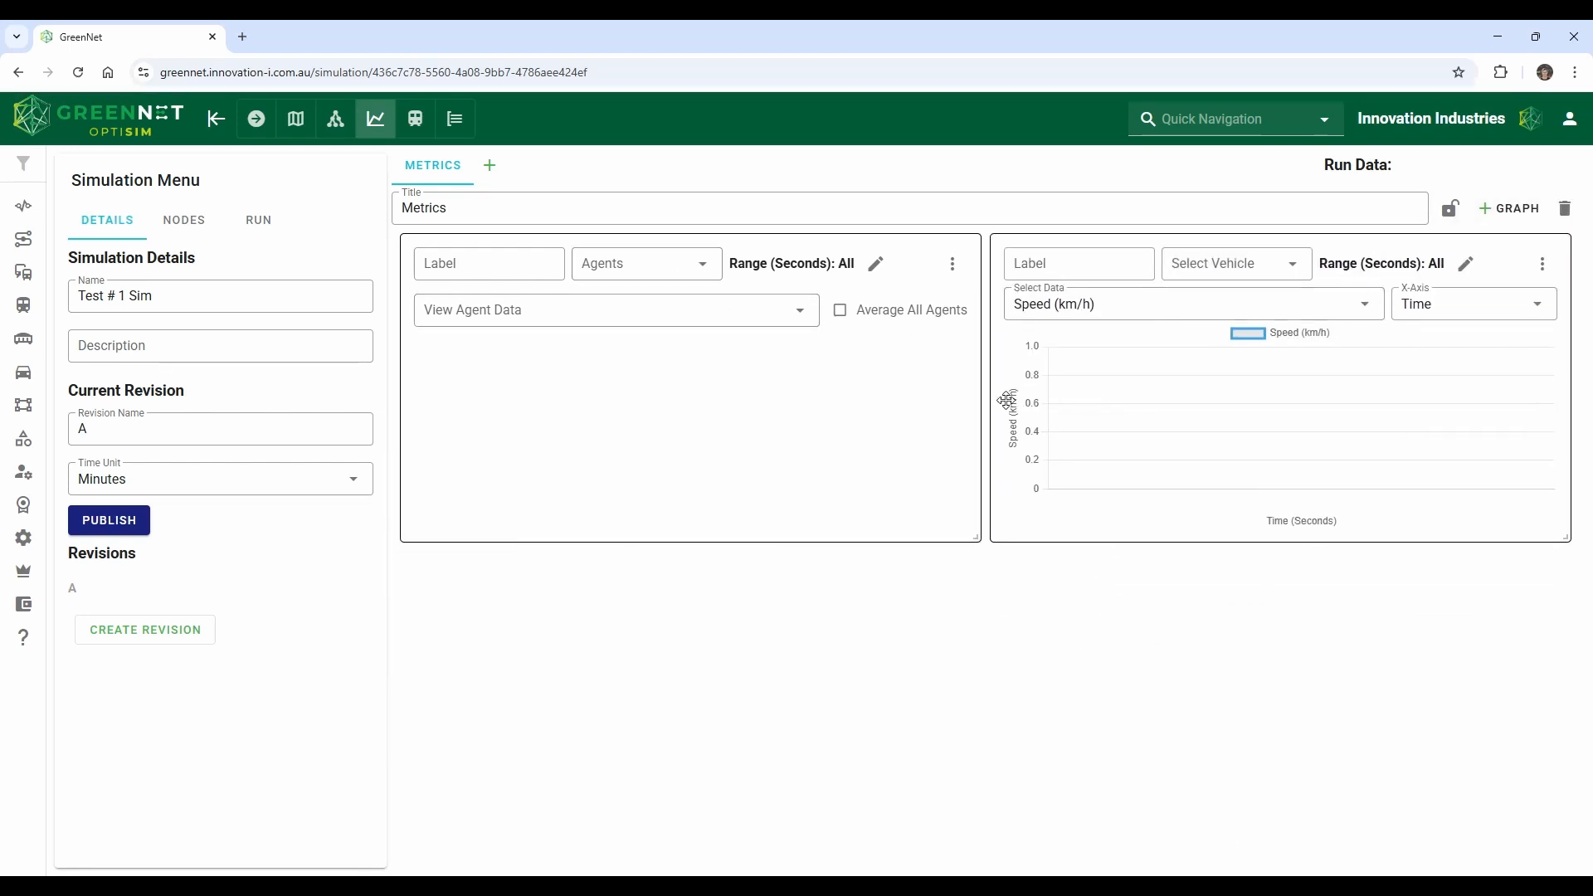
Add a Coupler Forces graph and a second Agent Time graph, arranged side by side in the row below.
click(1507, 209)
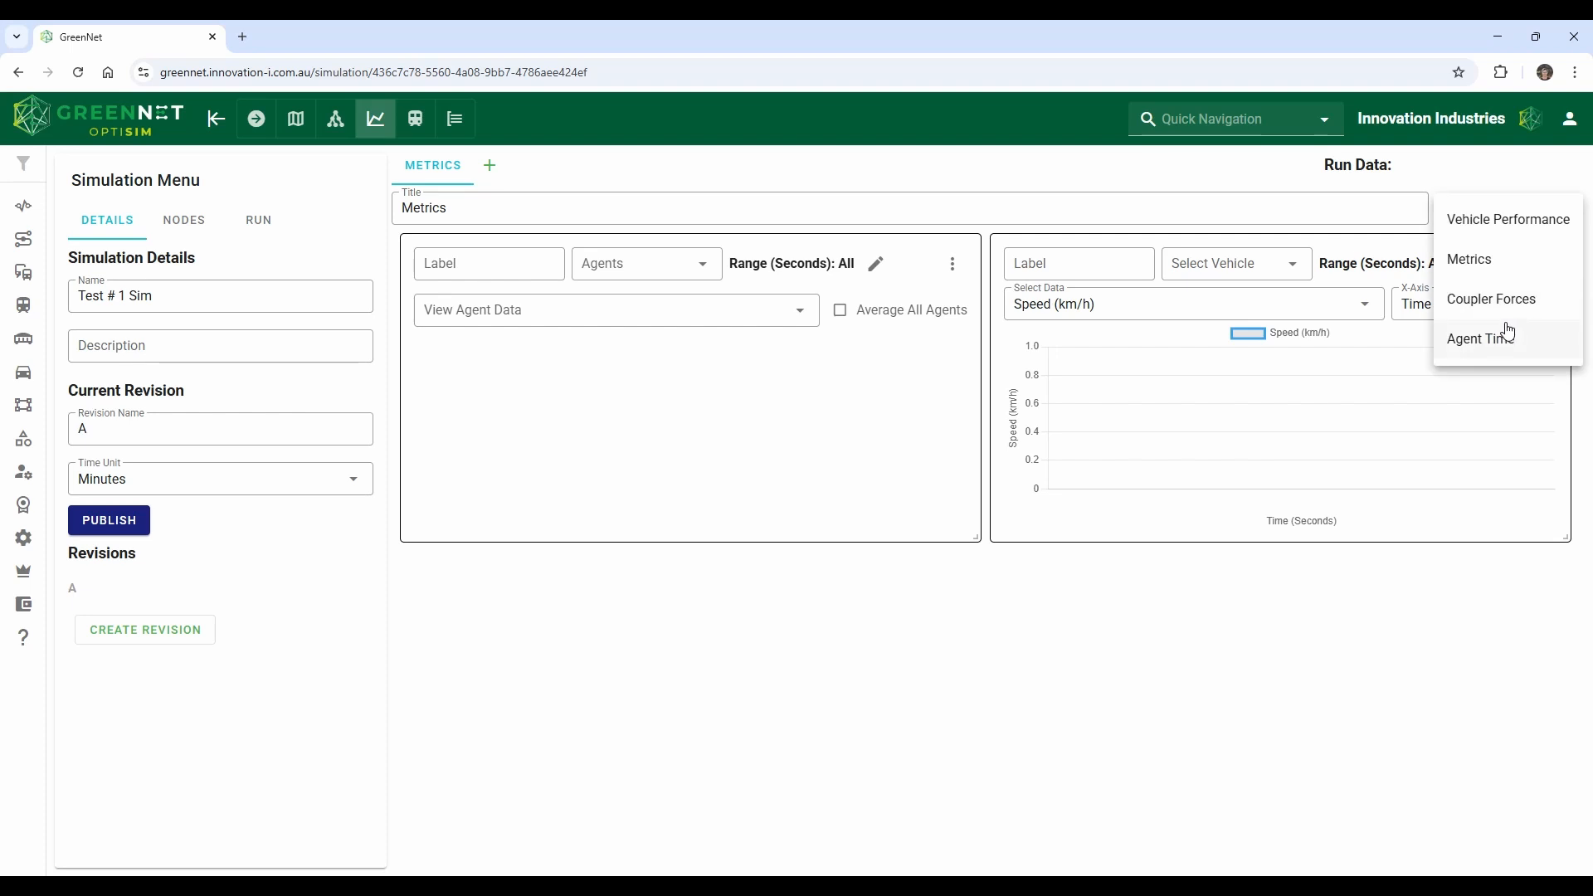
click(1489, 301)
click(1498, 210)
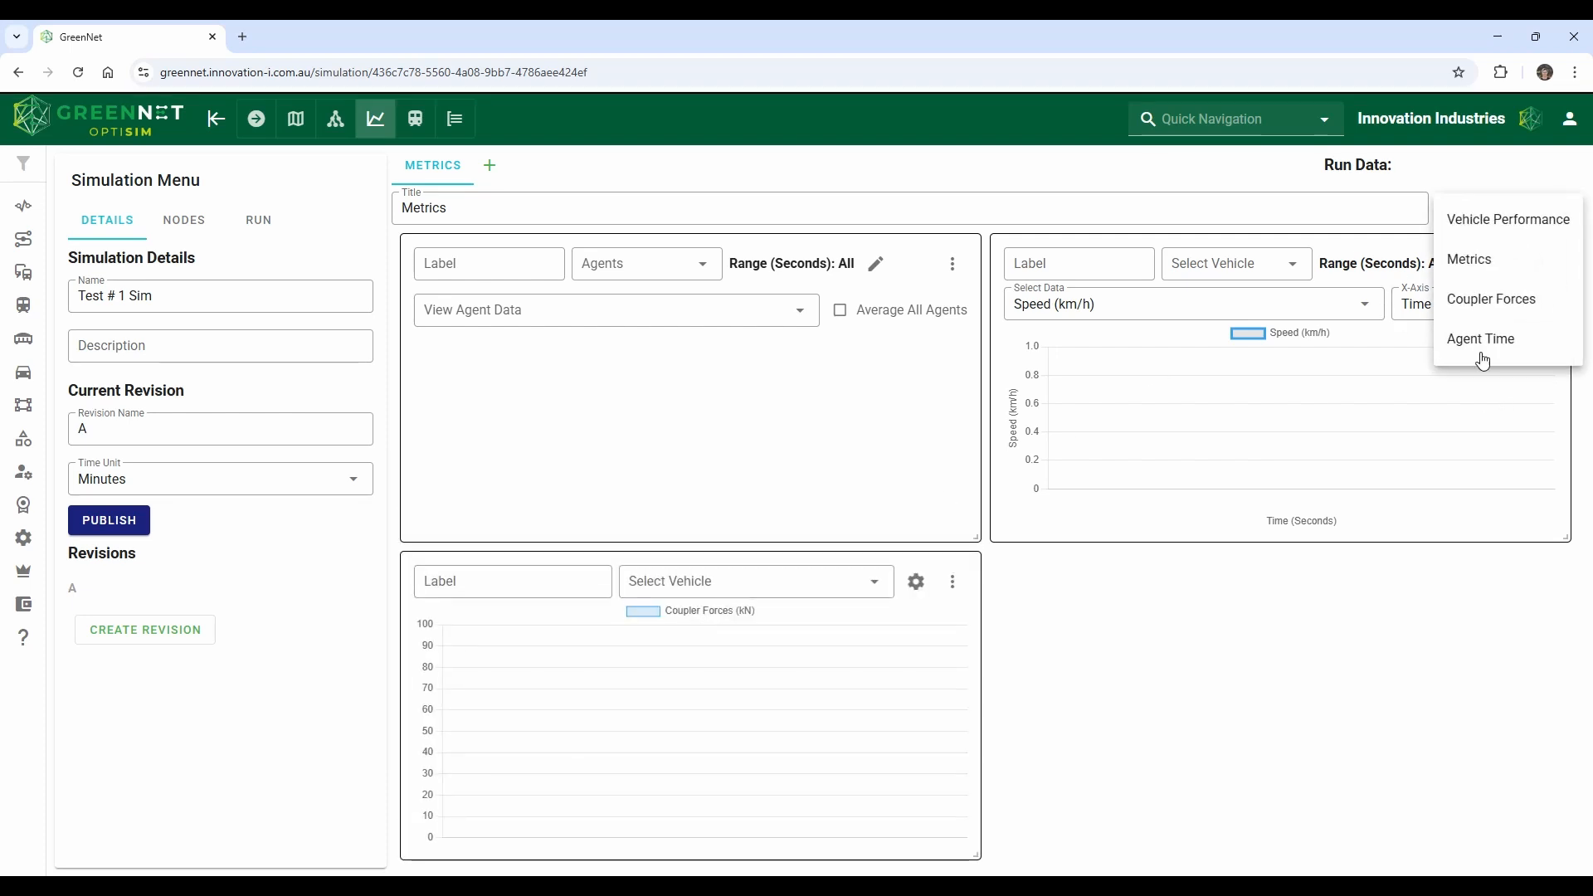
click(1482, 352)
drag(828, 558, 1424, 572)
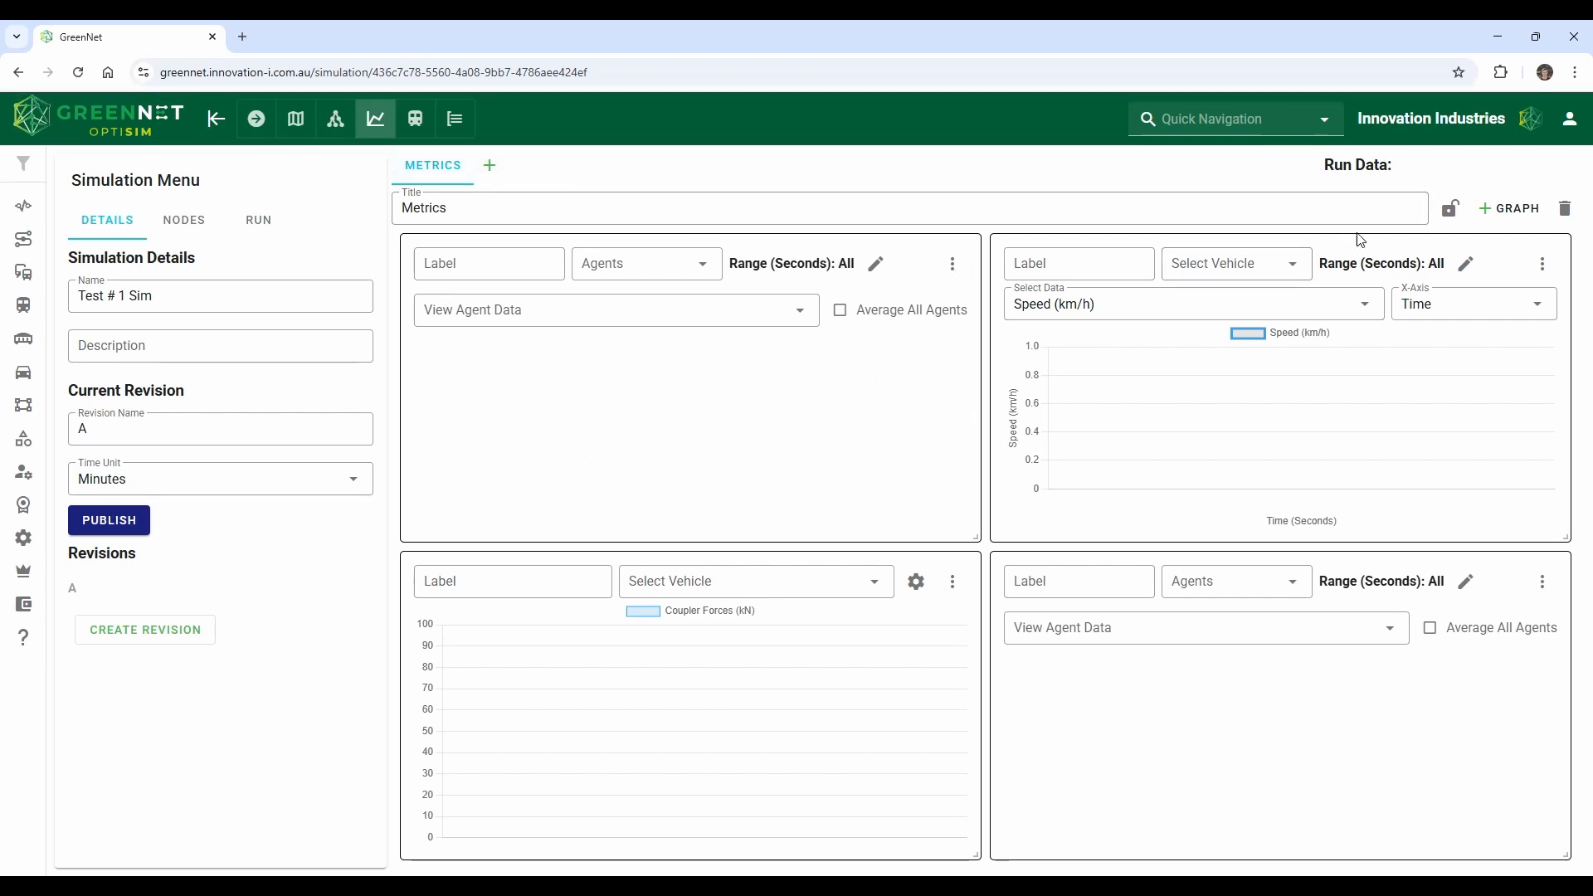
Check the Vehicle Performance graph's vehicle options, and reopen Test # 1 Sim from the simulations list at its graph view.
click(1195, 263)
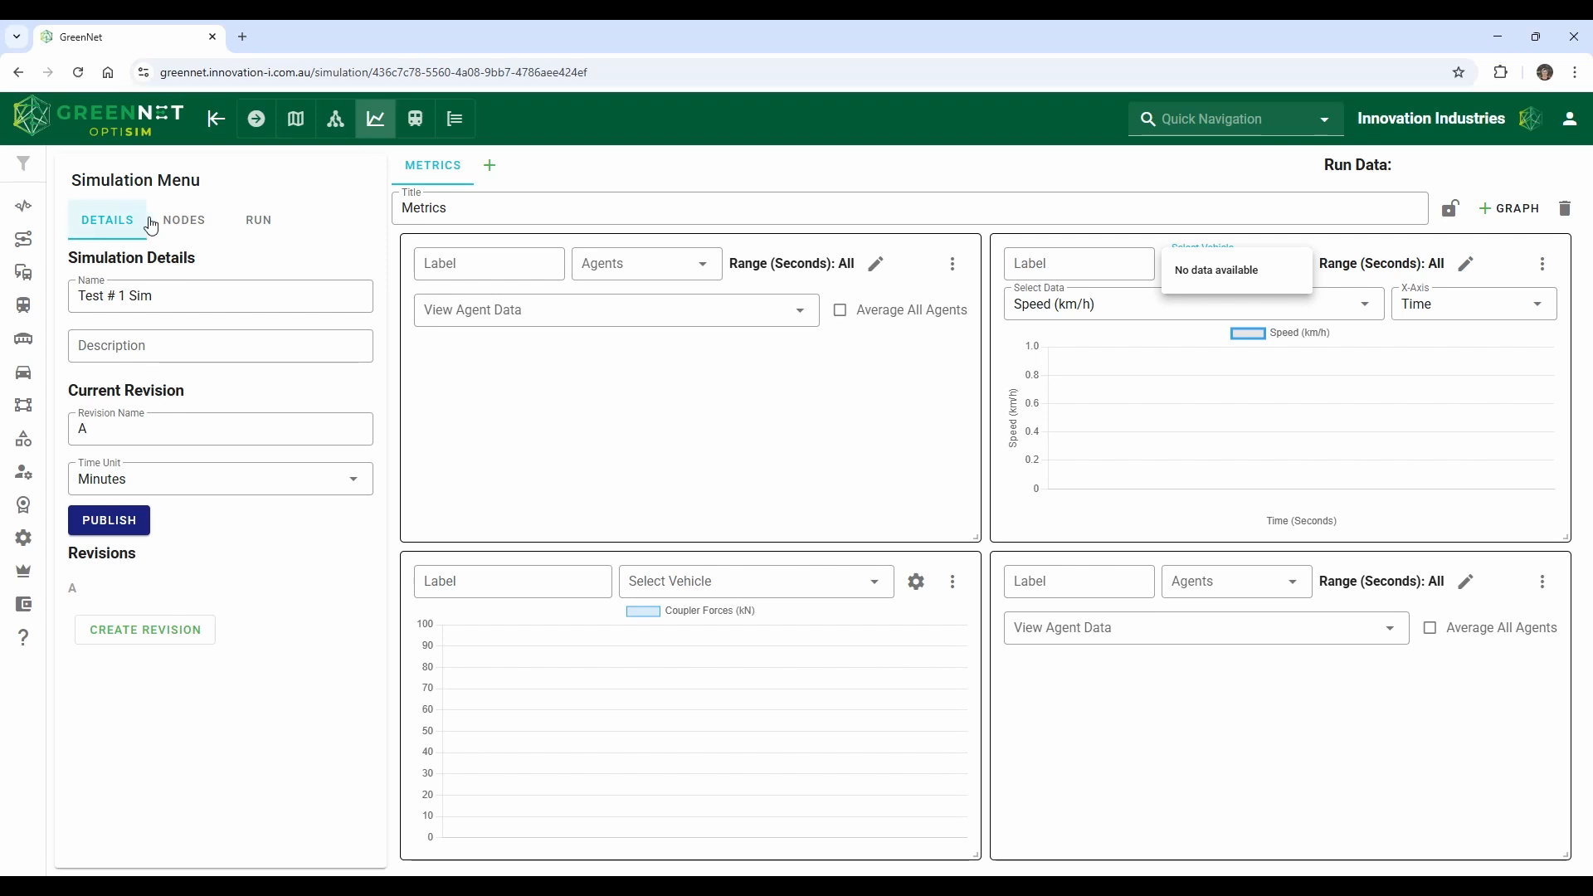
click(23, 206)
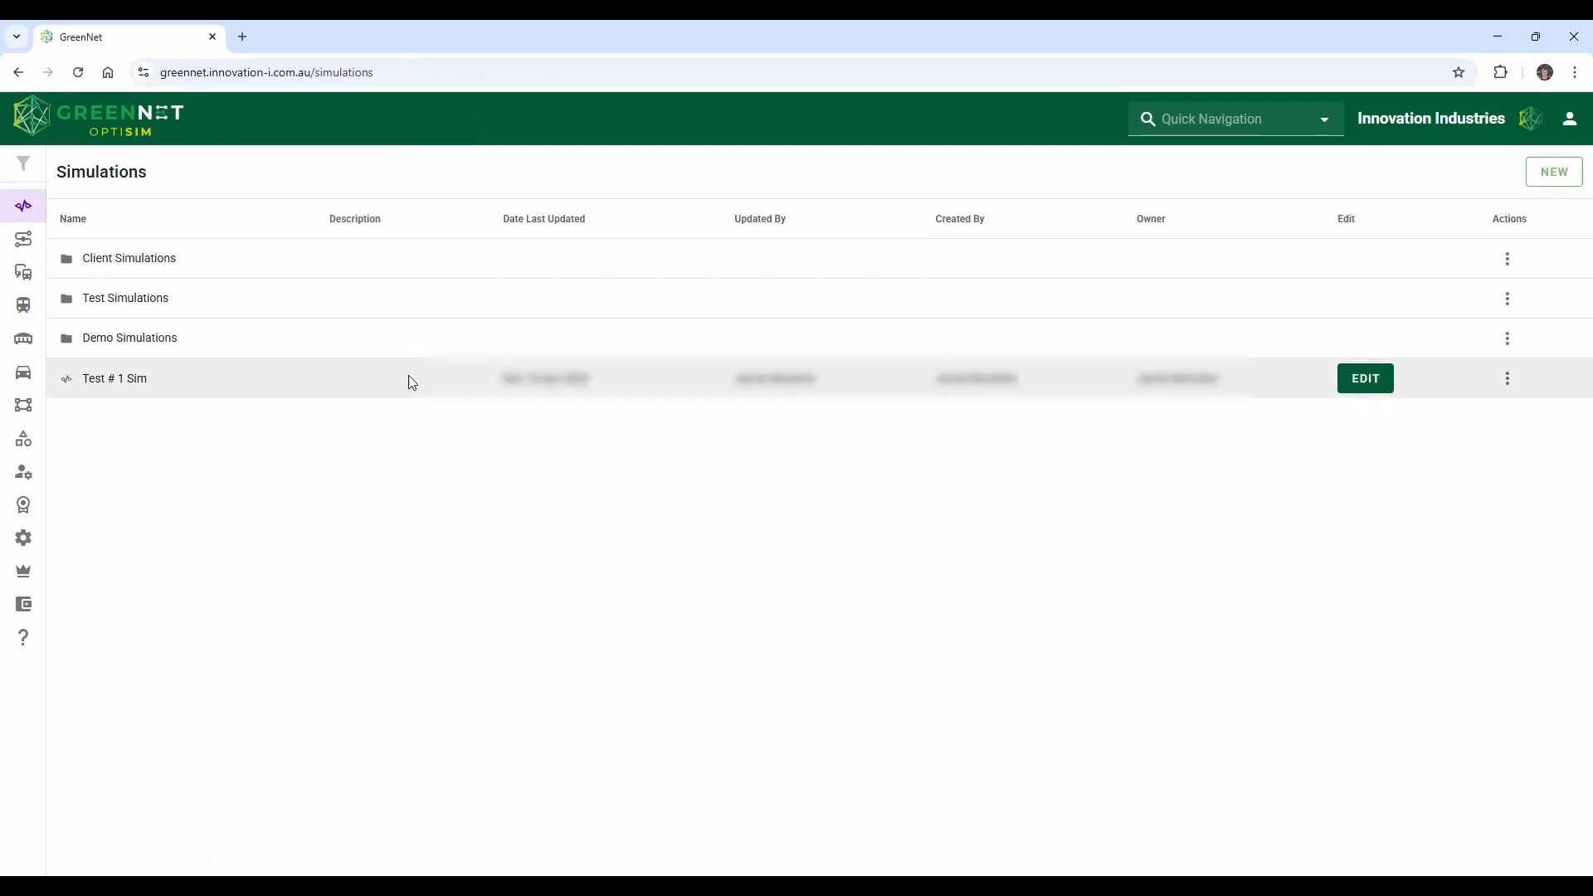
click(1361, 380)
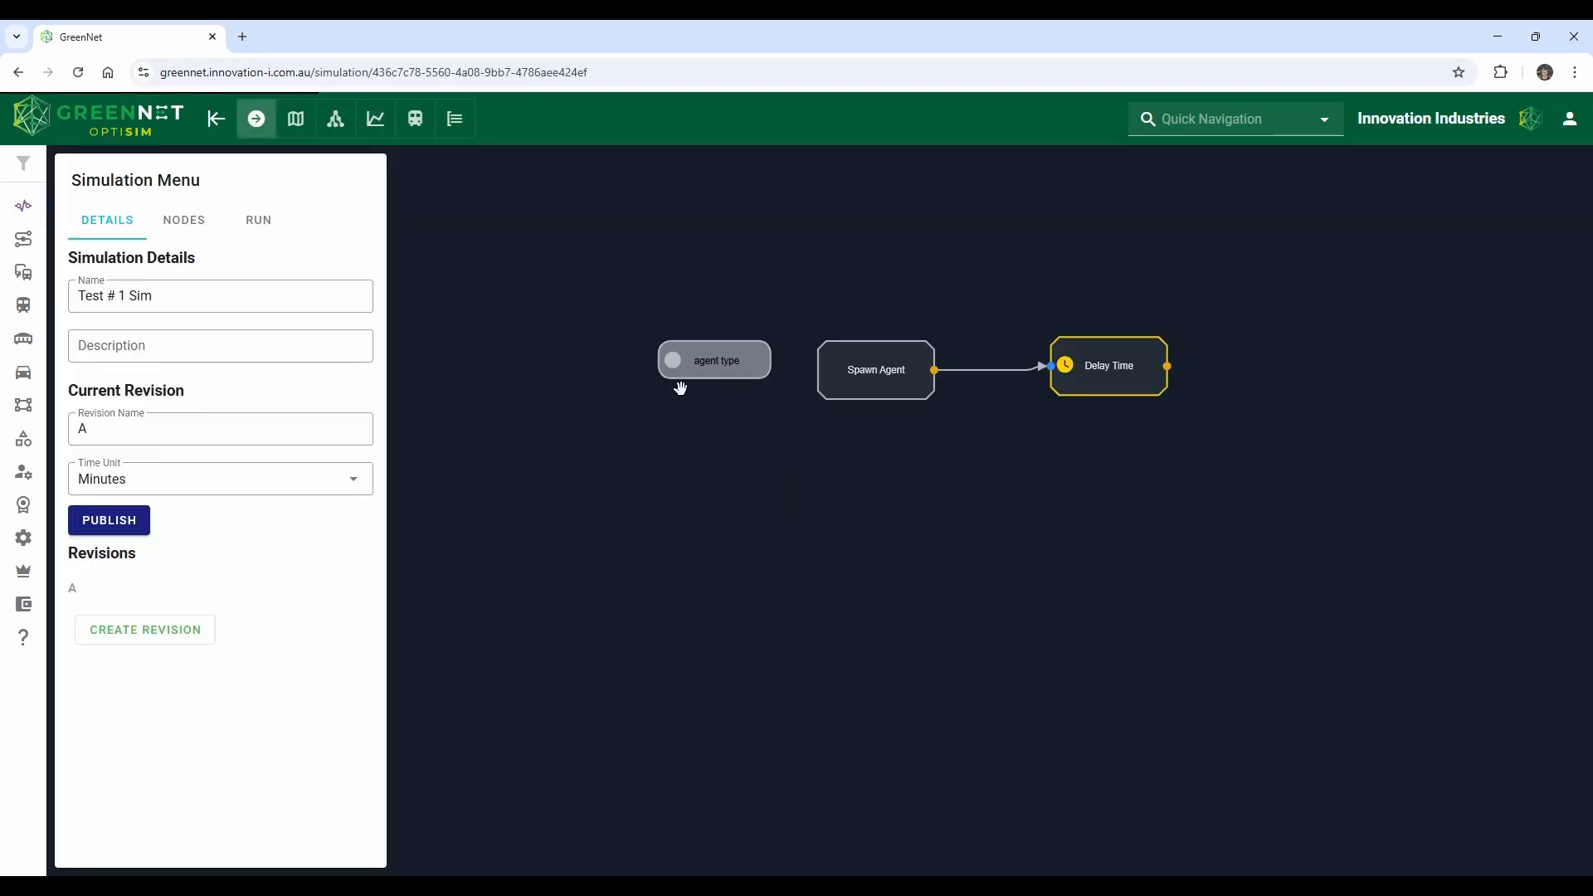
click(374, 124)
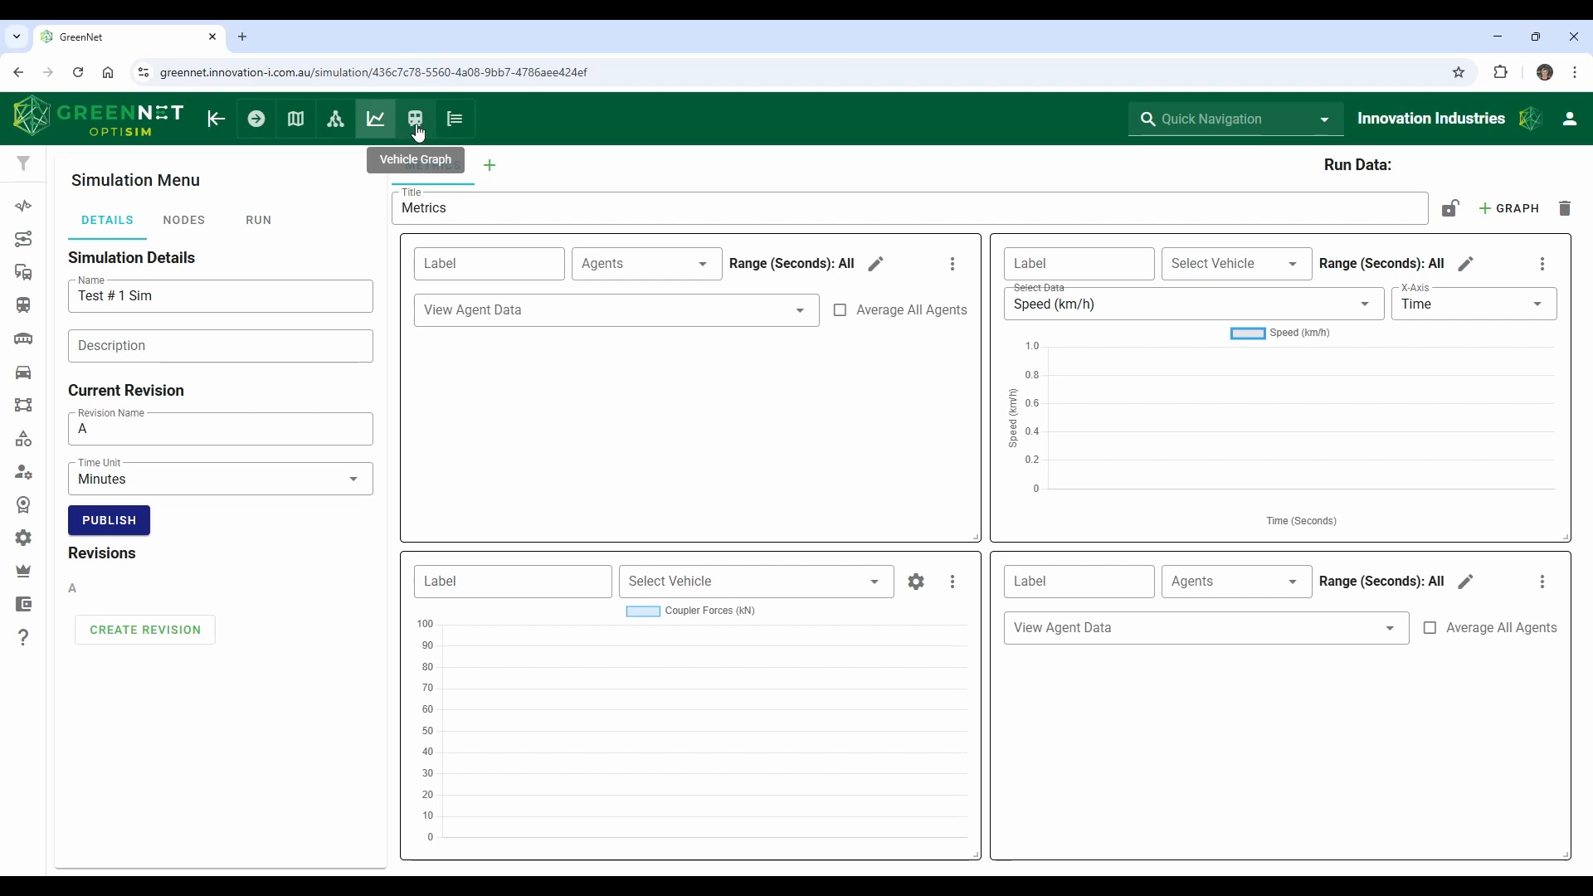
View the simulation's vehicle graph and its configuration options.
click(417, 131)
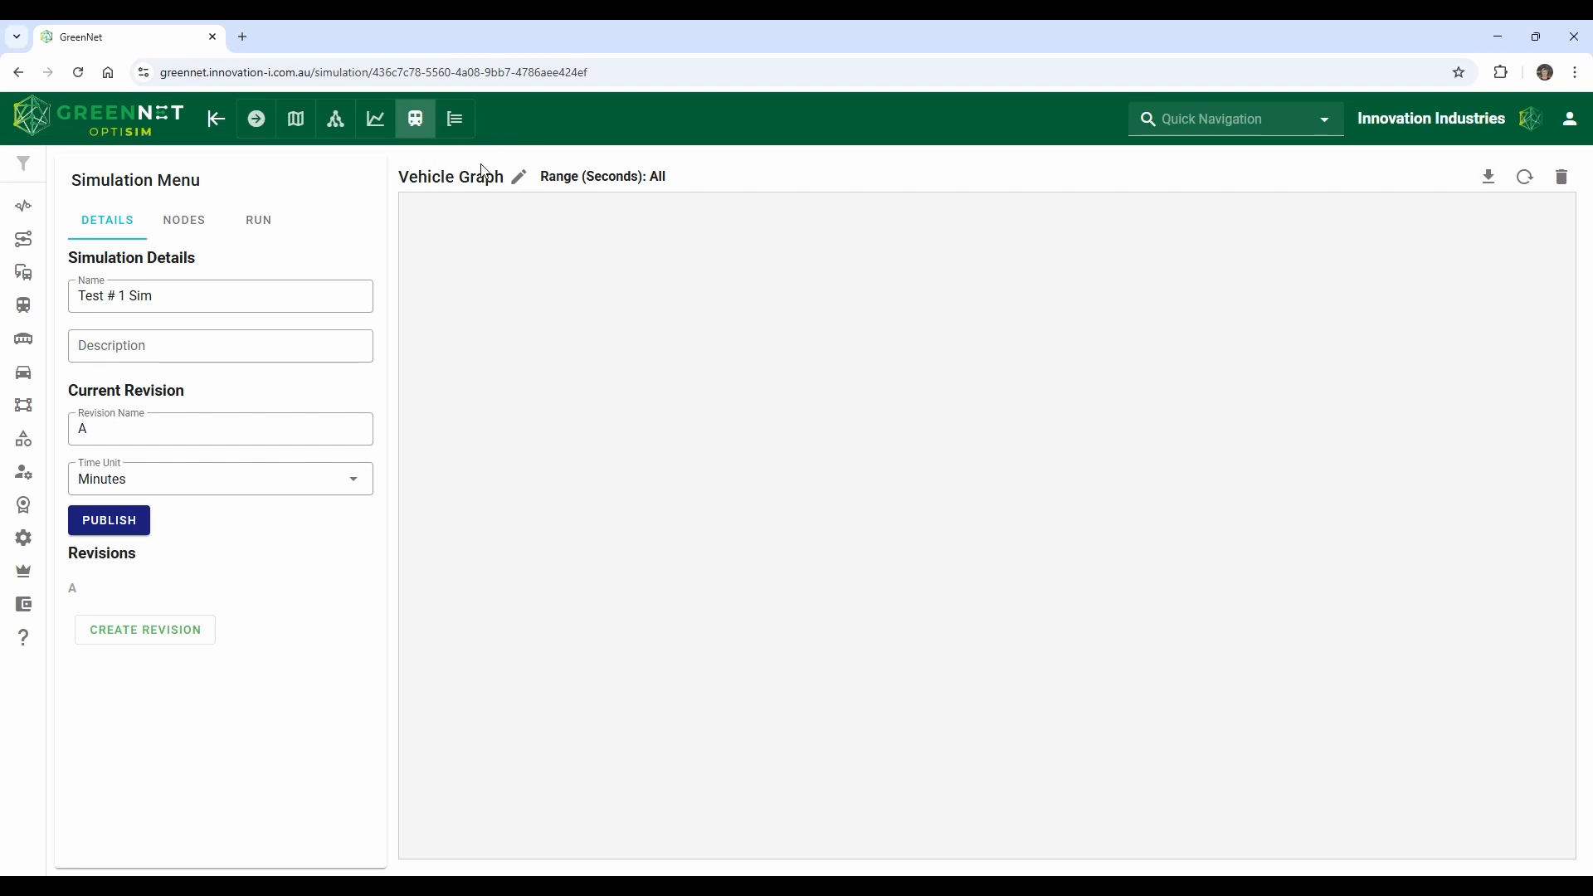
click(519, 177)
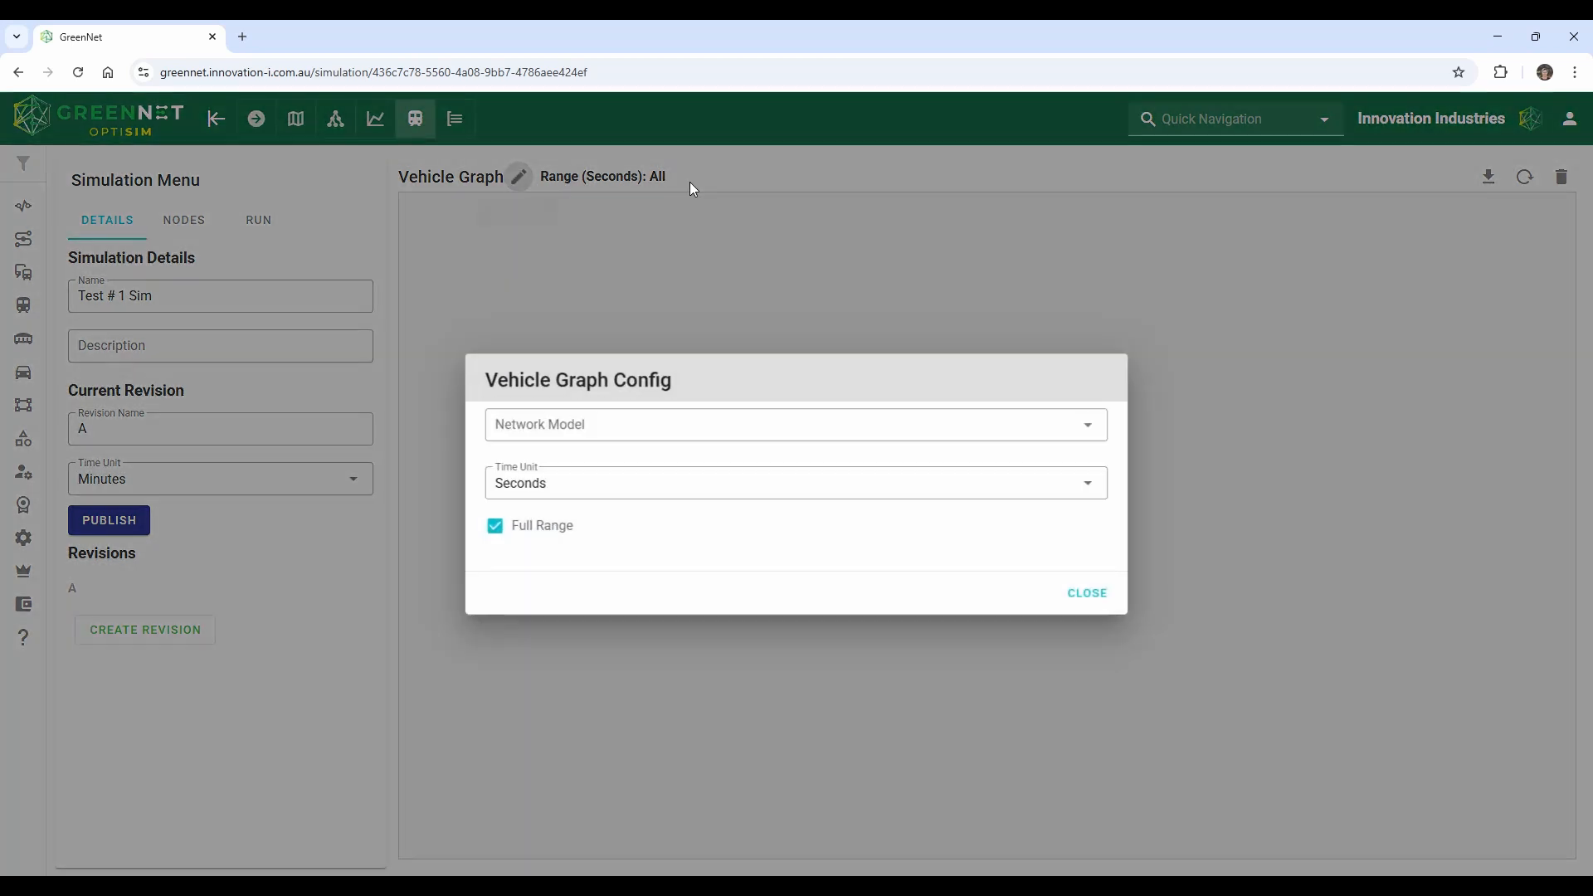
click(1110, 604)
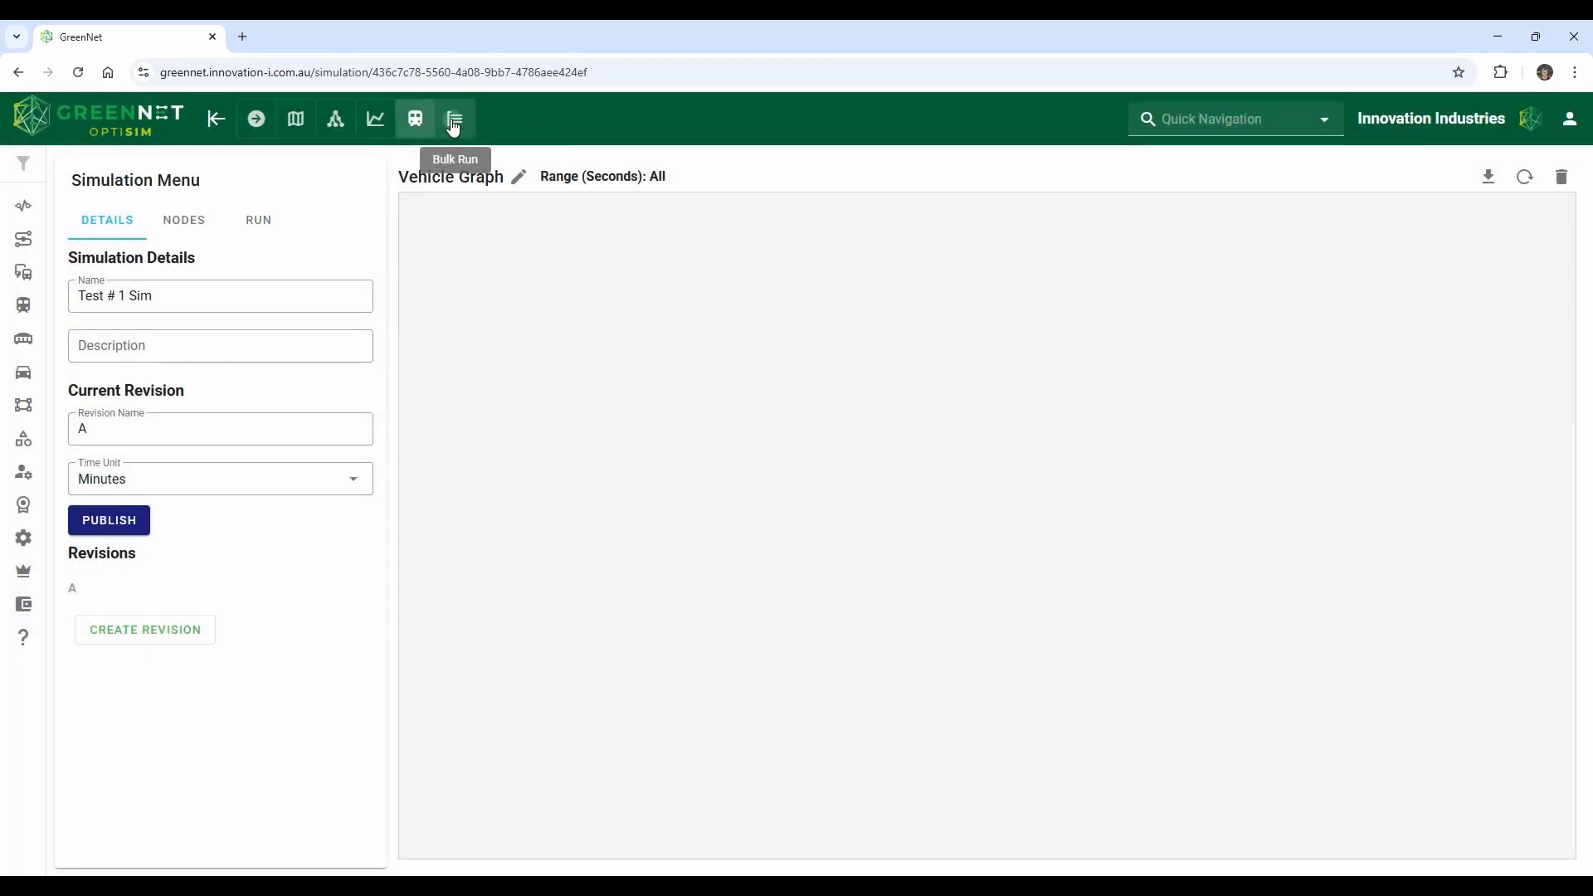
View the simulation's Sim Optimiser page for bulk runs.
click(453, 124)
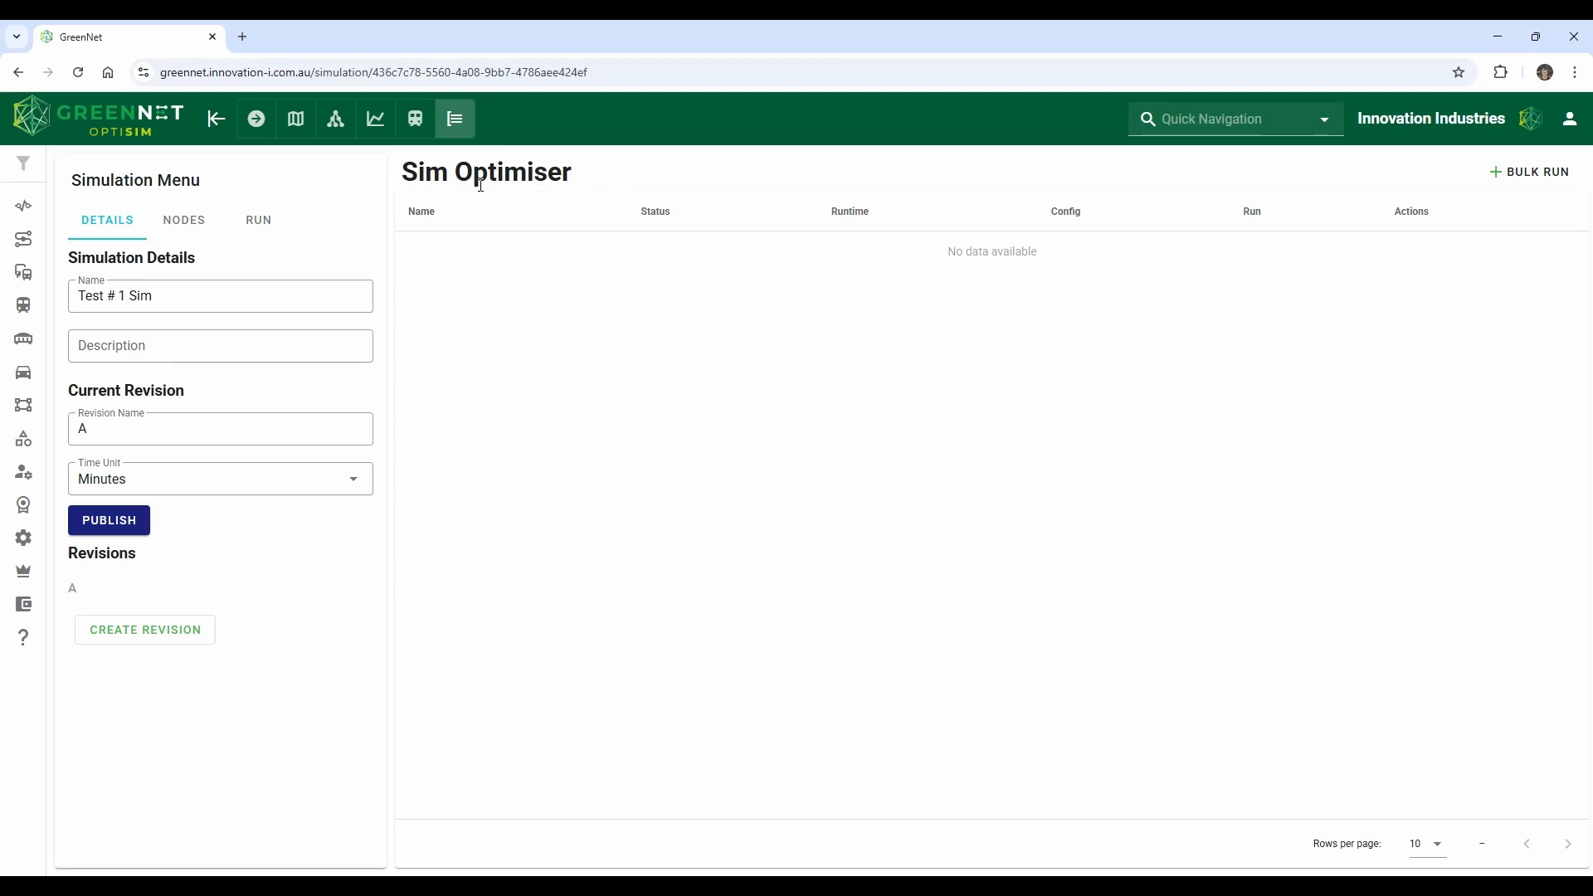
drag(421, 172, 581, 178)
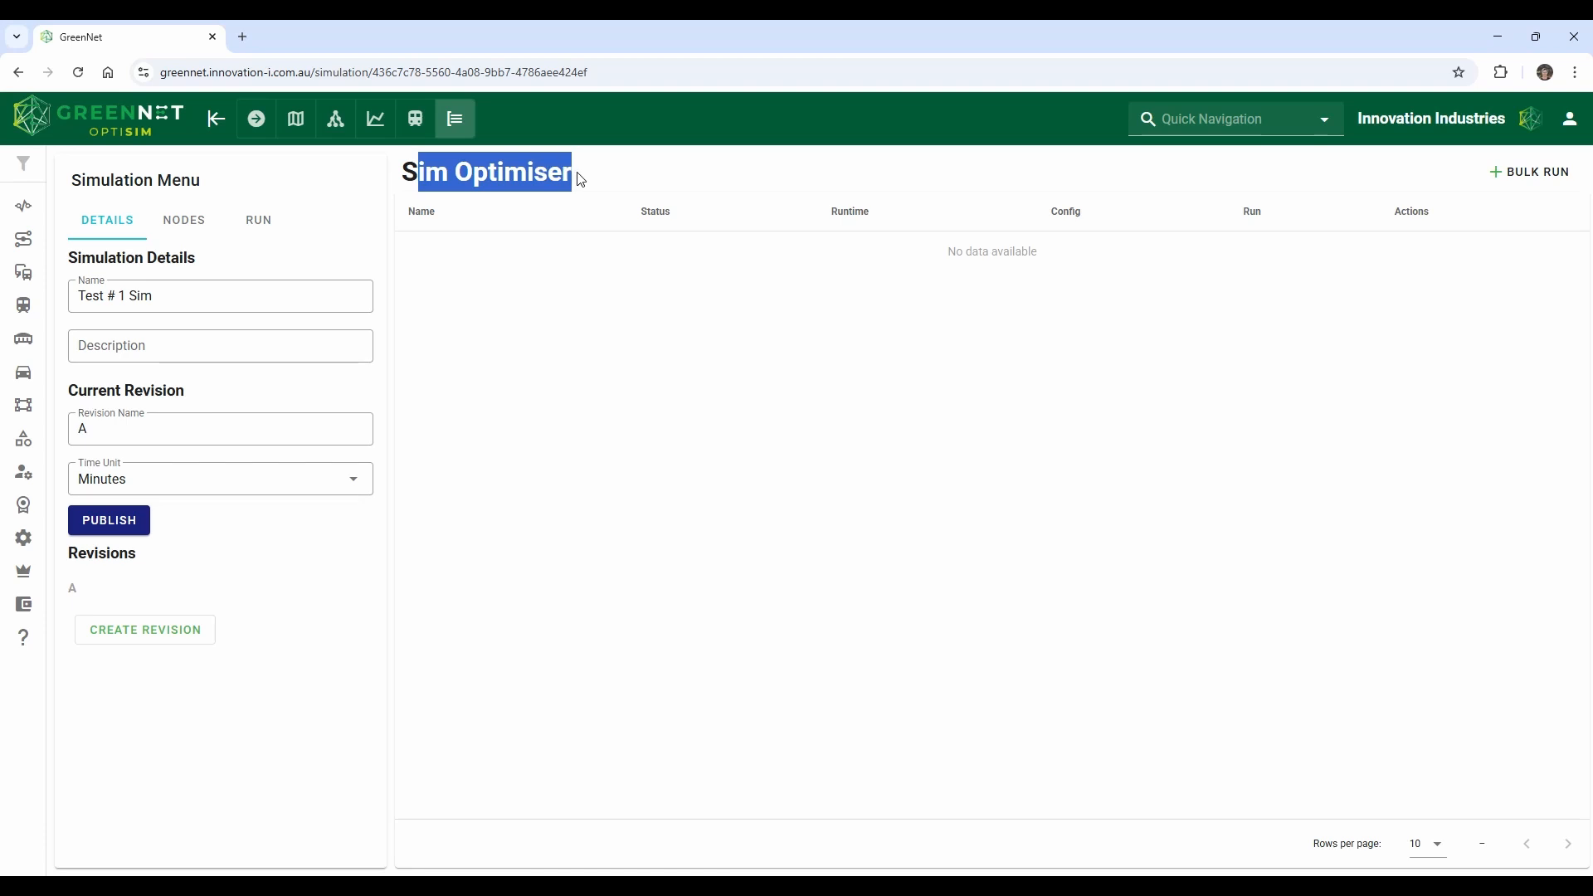
click(581, 178)
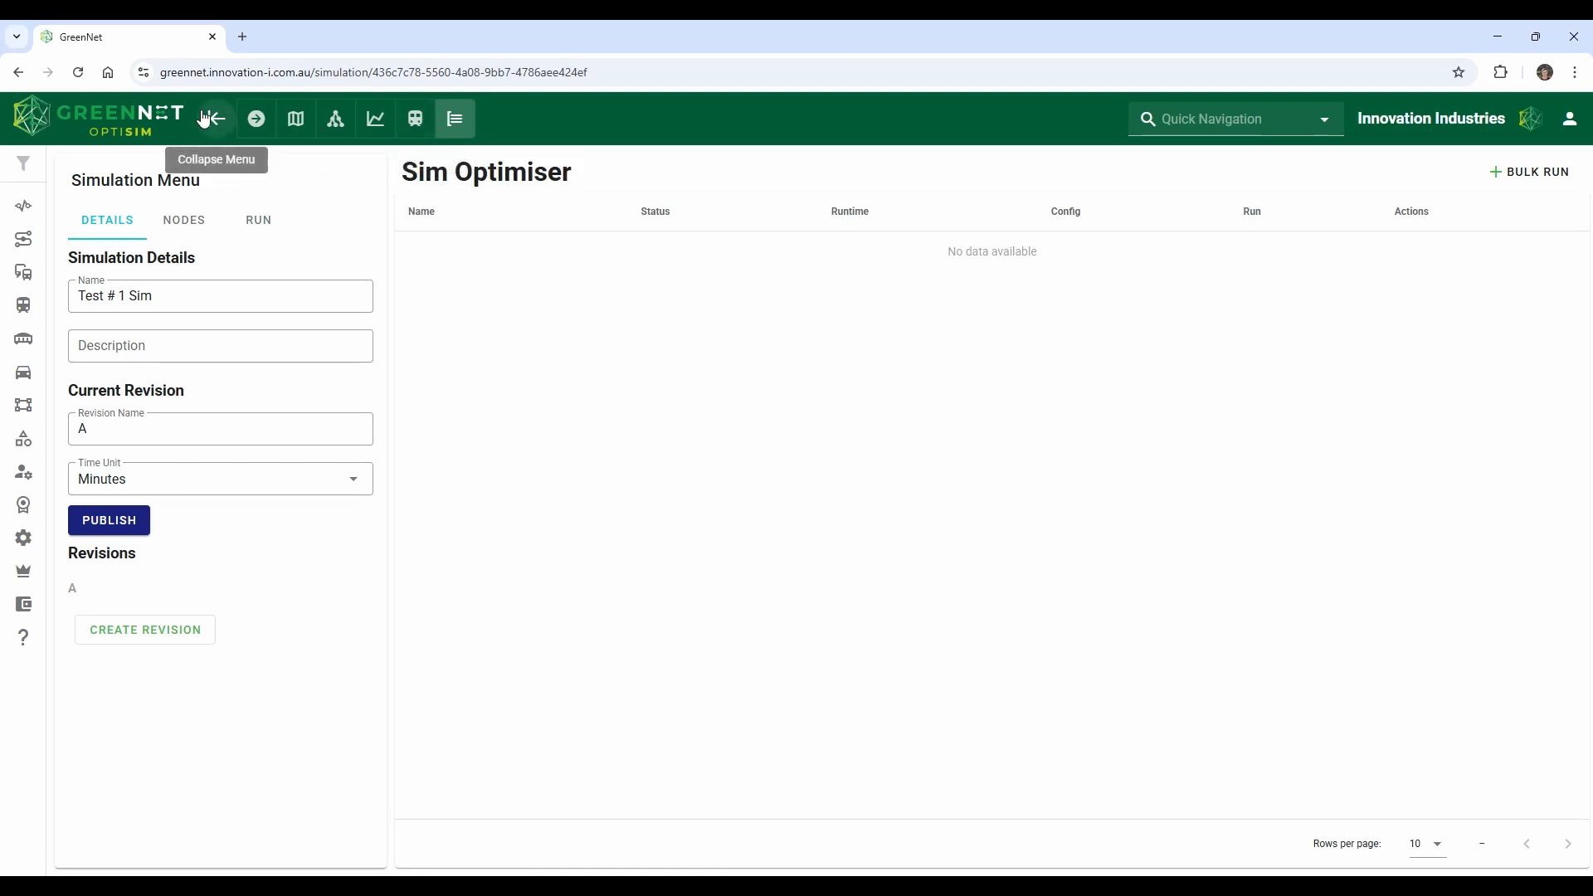
Leave the simulation for the network models list and view its file import options.
click(27, 215)
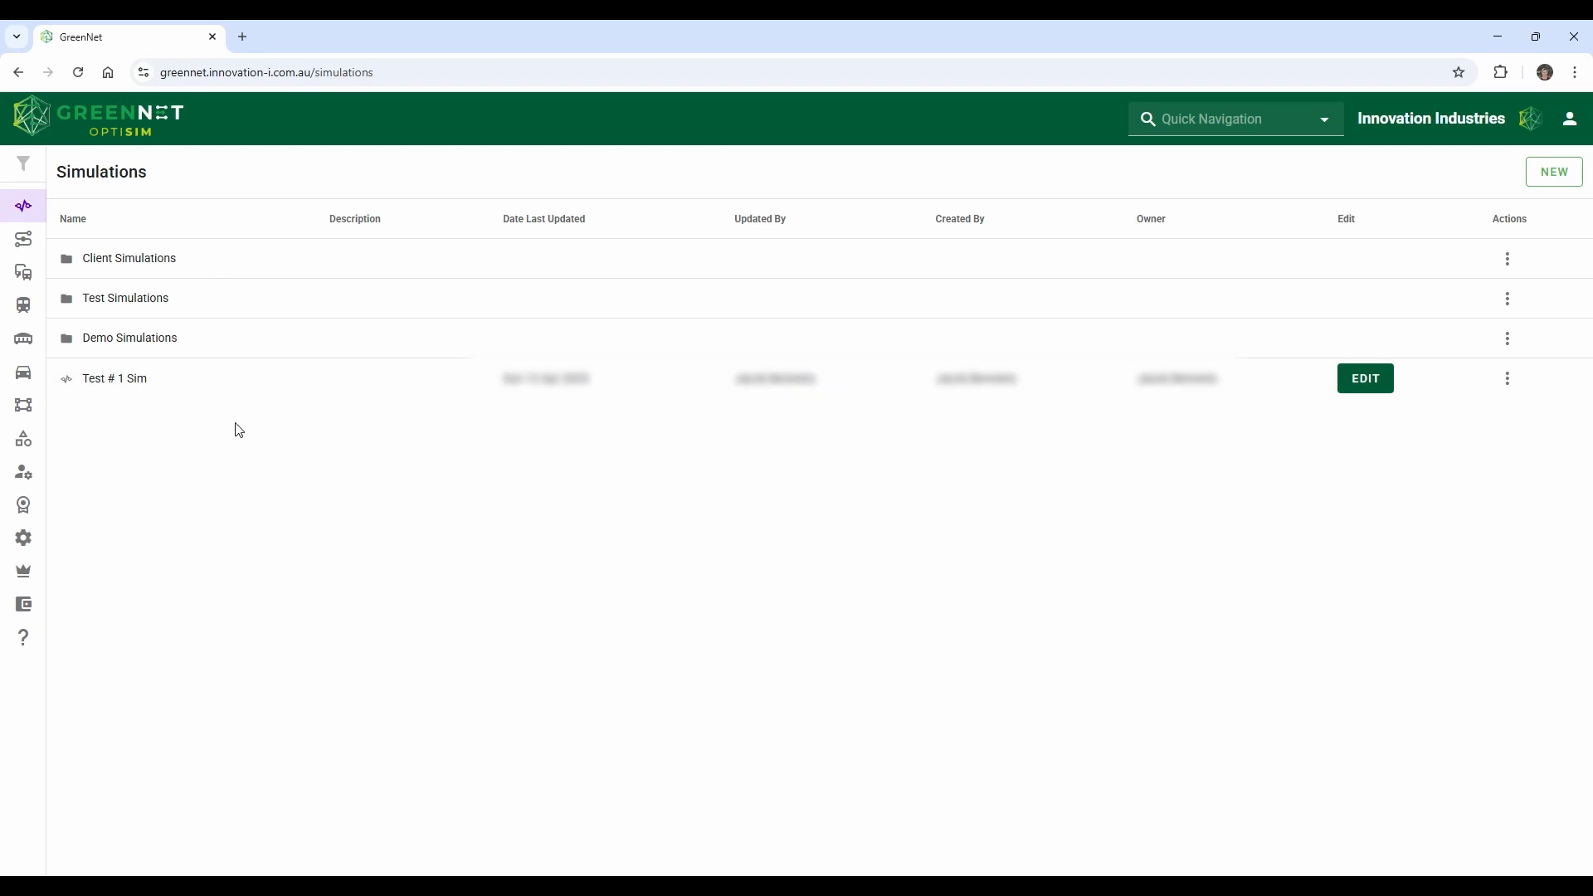
click(27, 249)
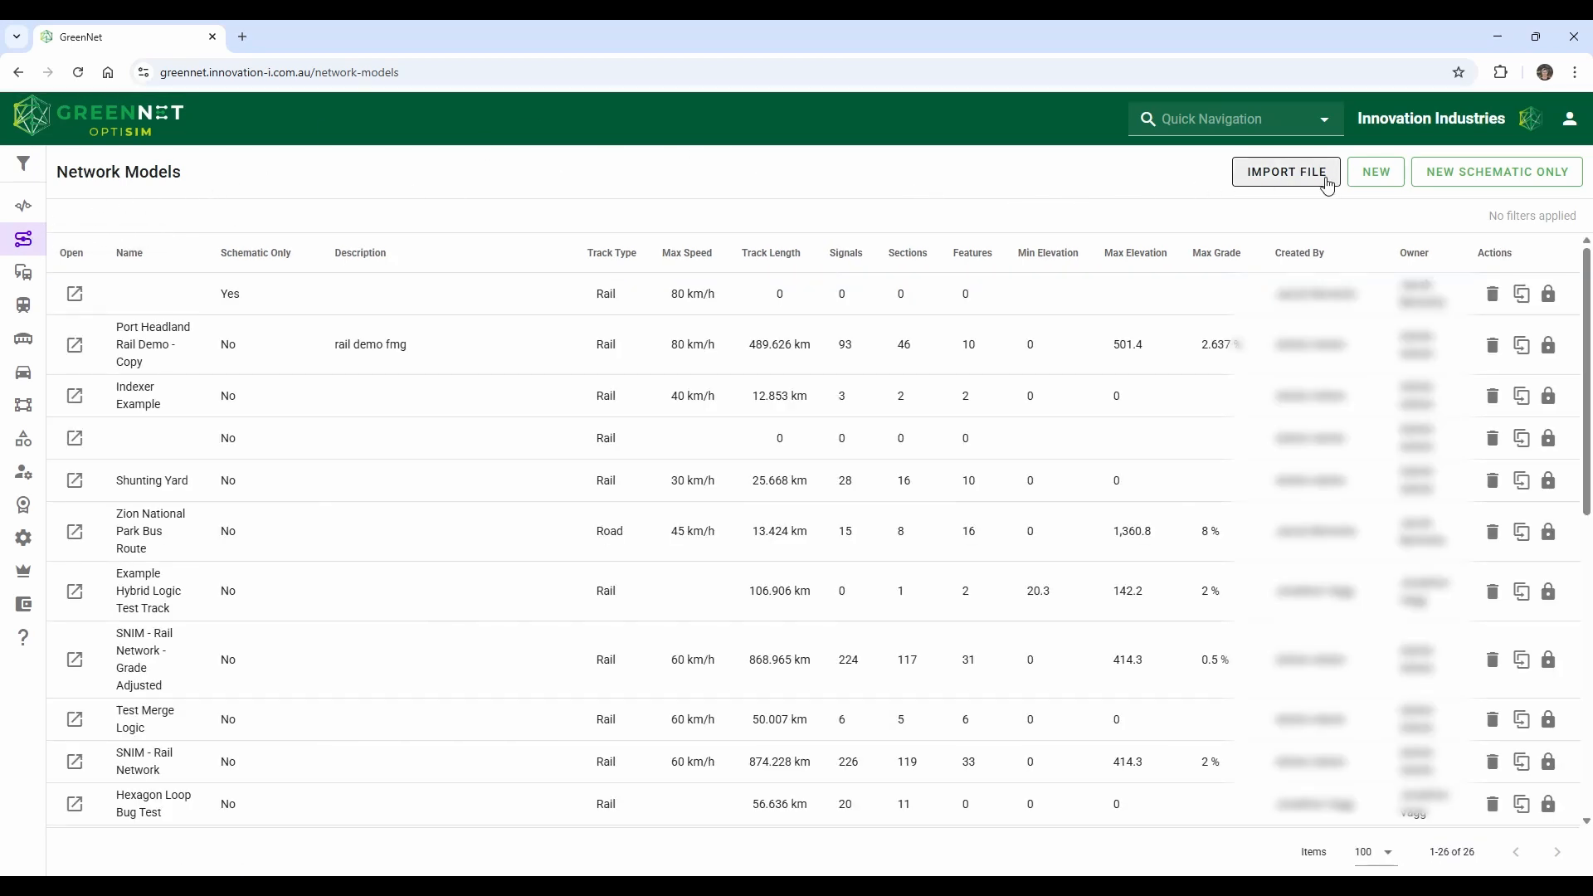
click(1299, 173)
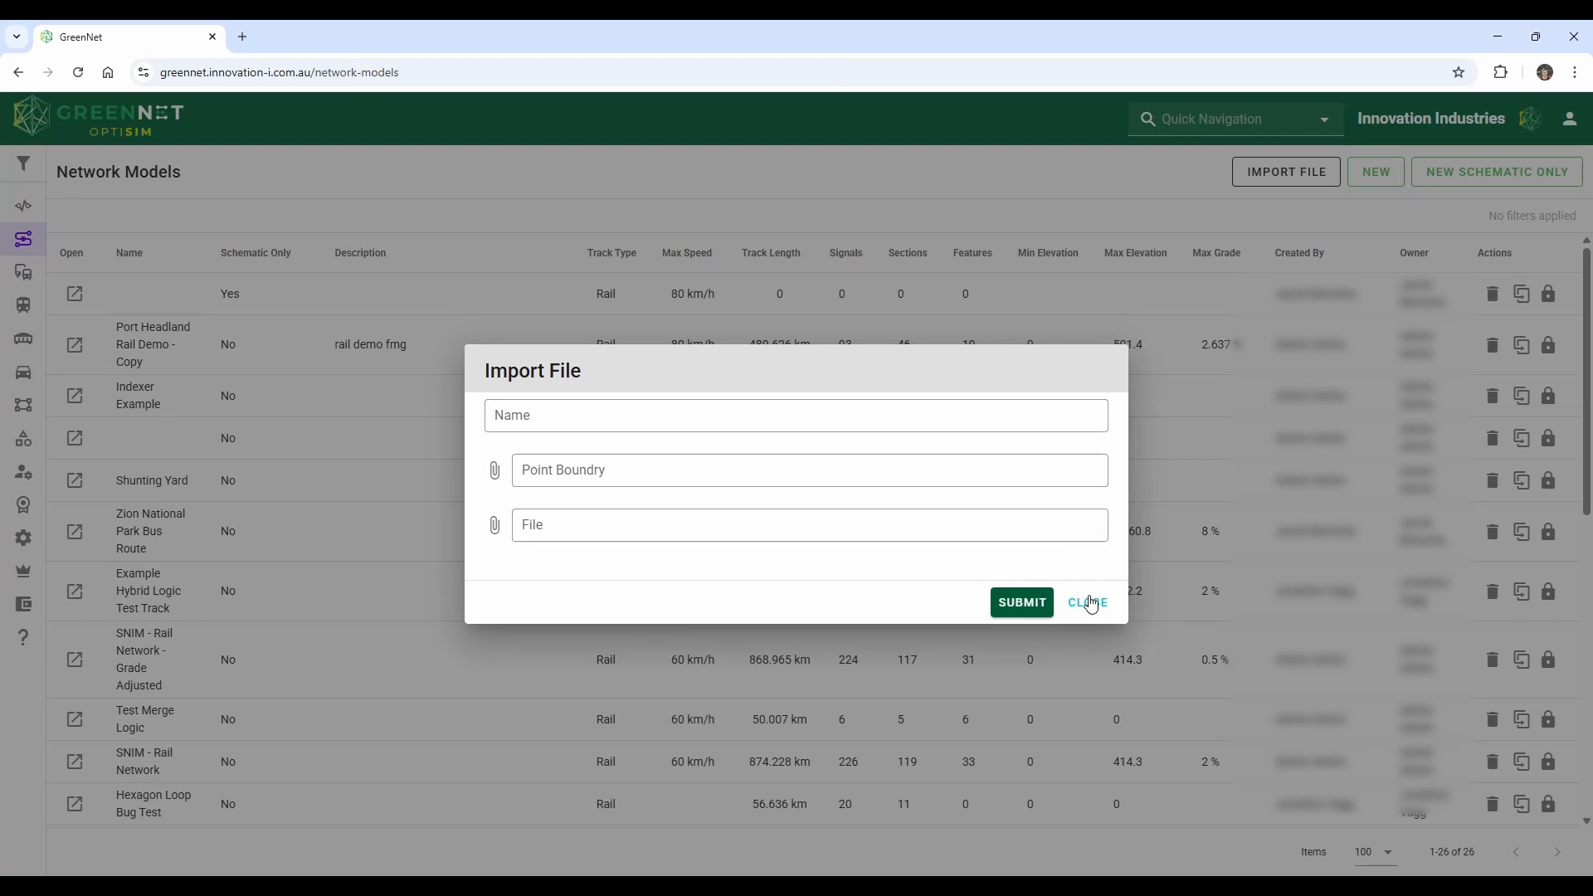
click(1088, 603)
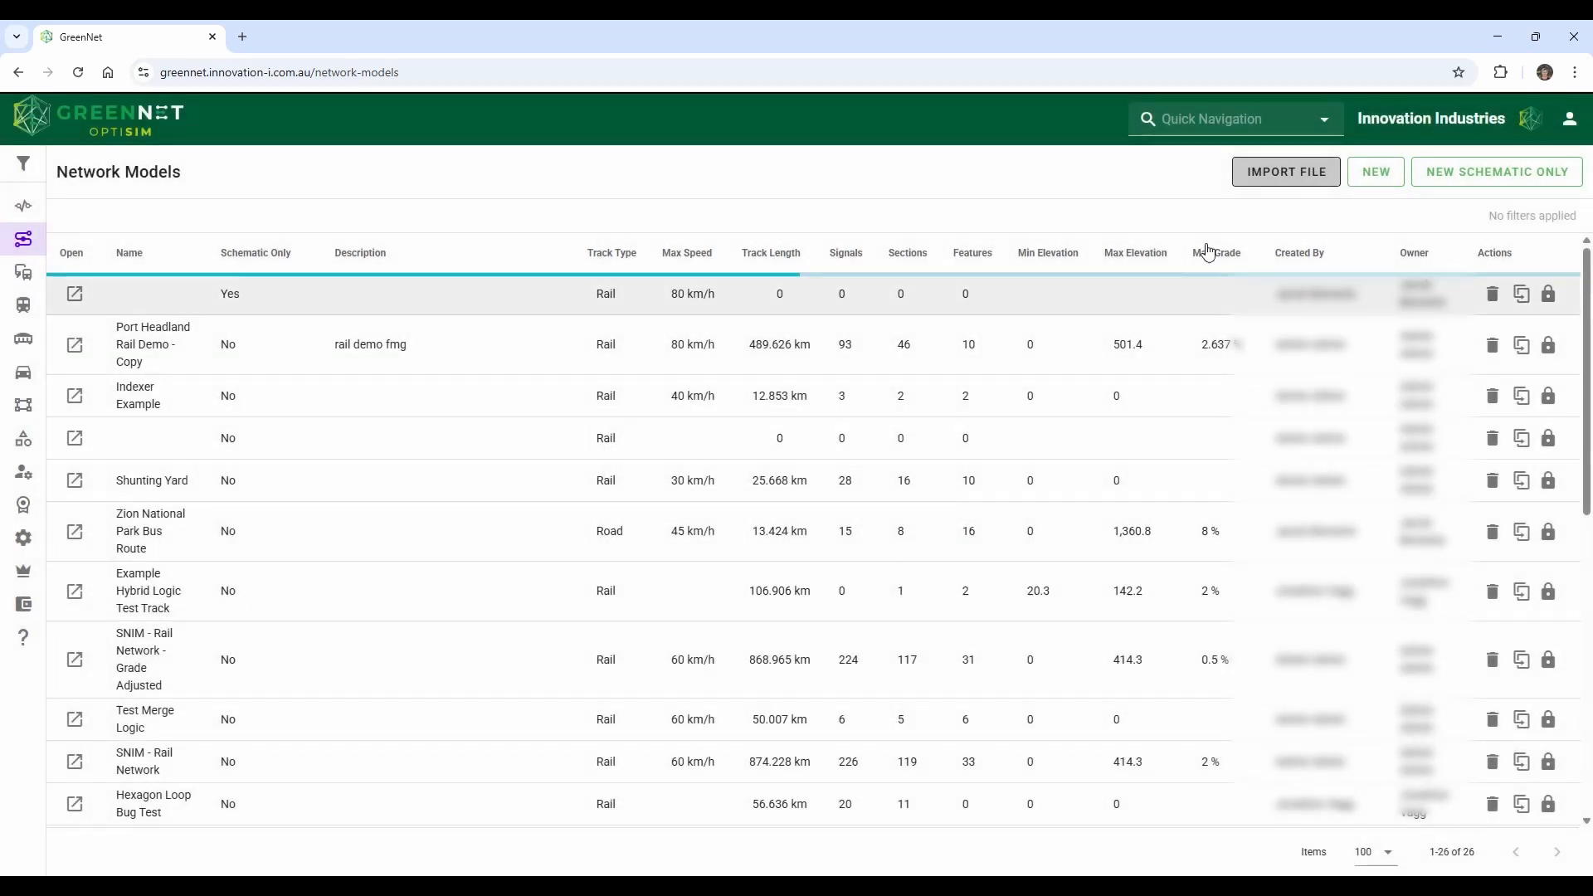
Create a new network model with a map.
click(1376, 178)
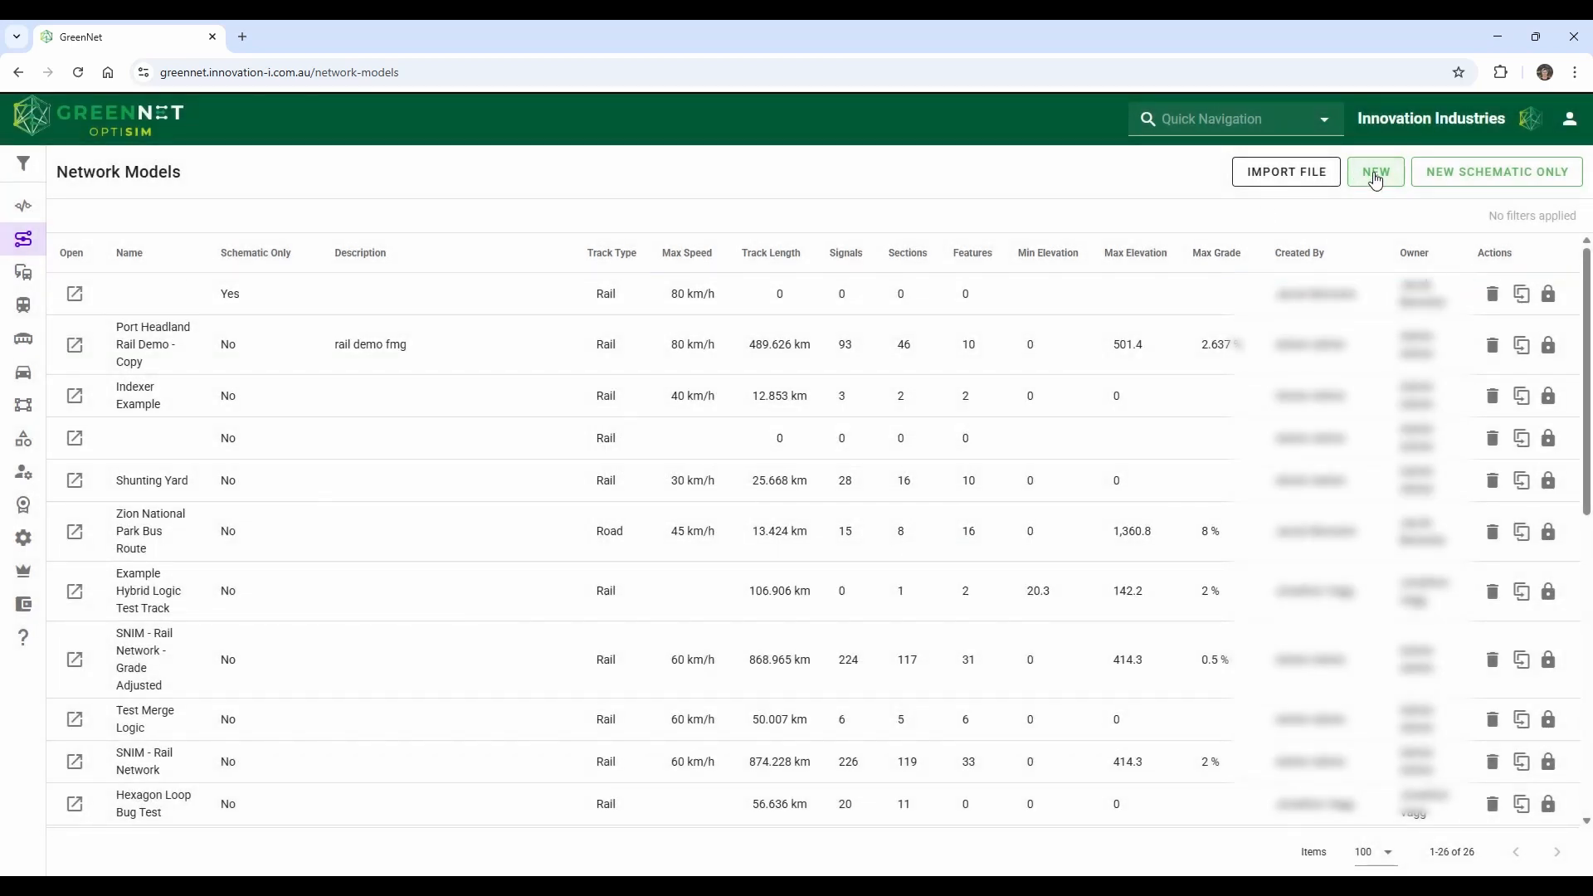
click(1374, 171)
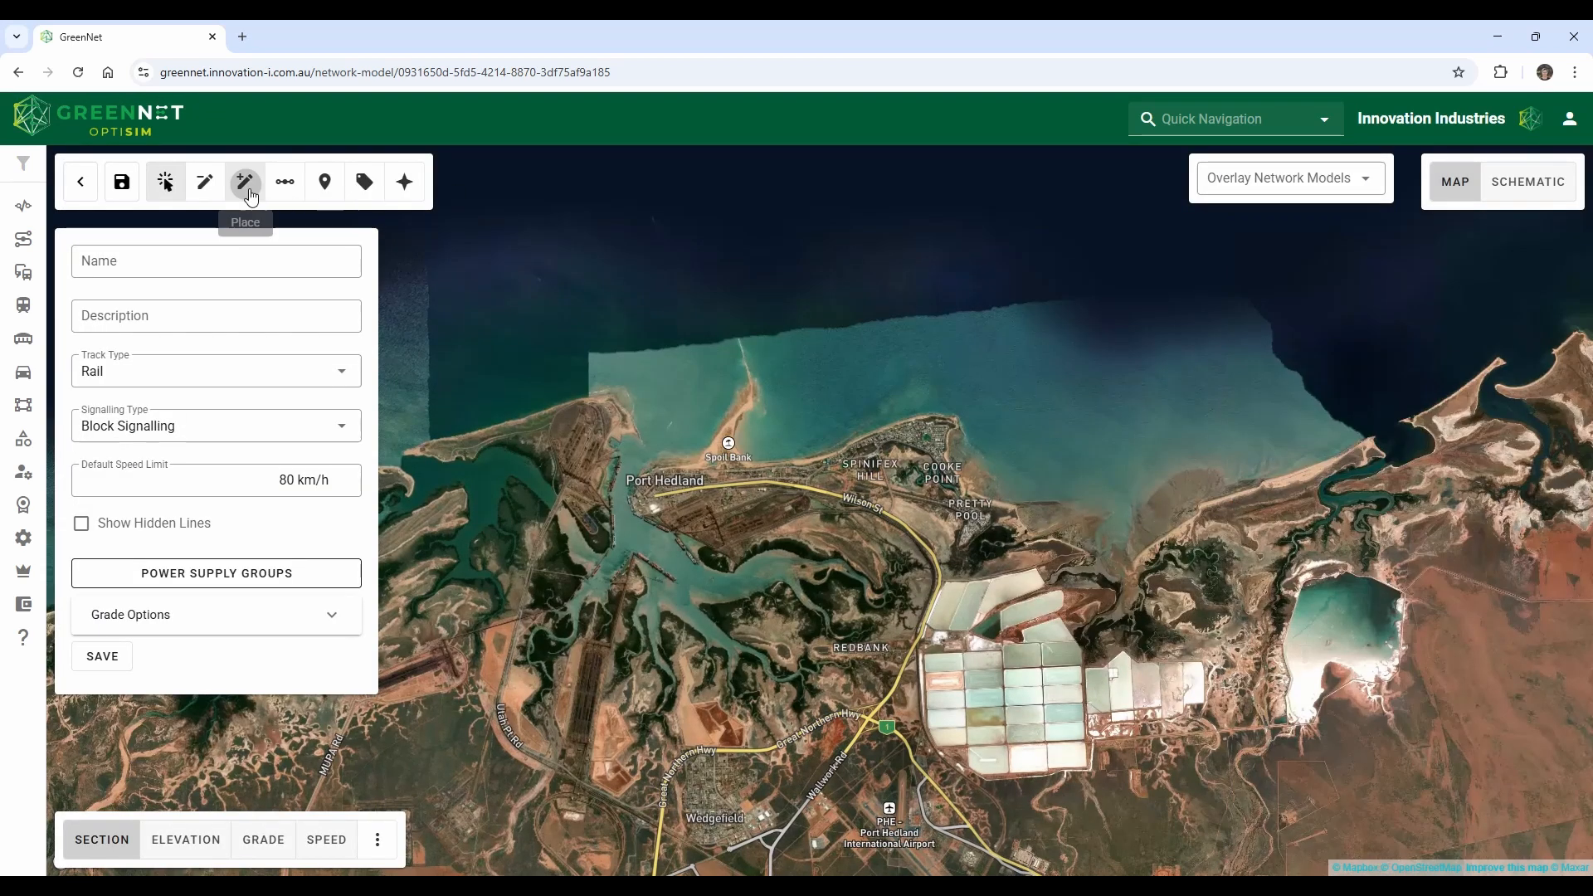
Place six connected track points south-east of Port Hedland, and leave the network editor without saving.
click(247, 191)
click(879, 548)
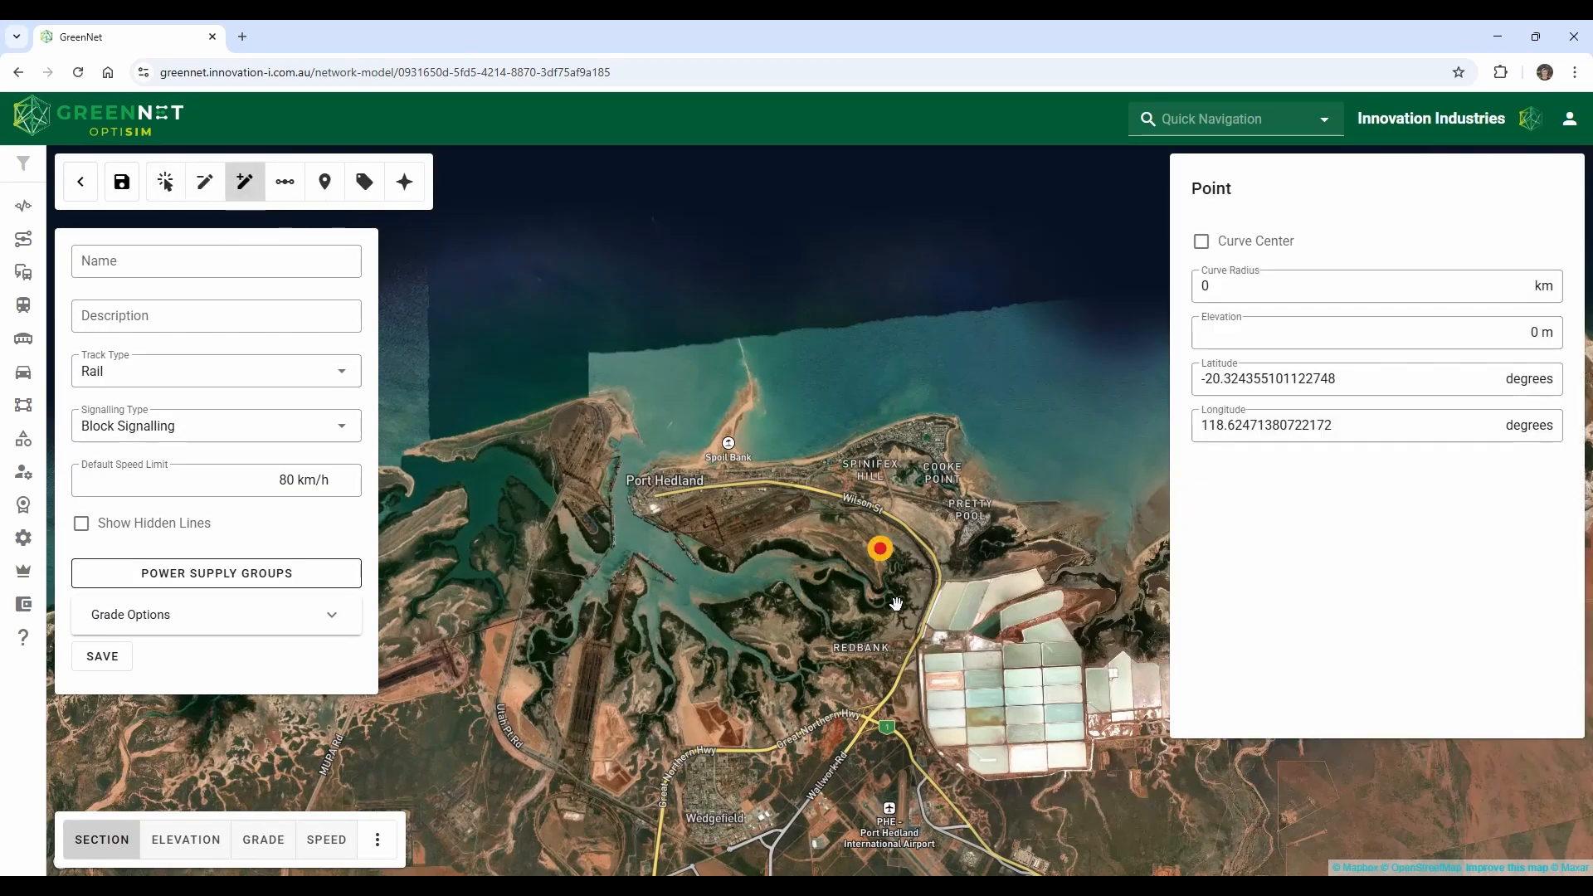
click(896, 611)
click(888, 701)
click(807, 793)
click(890, 804)
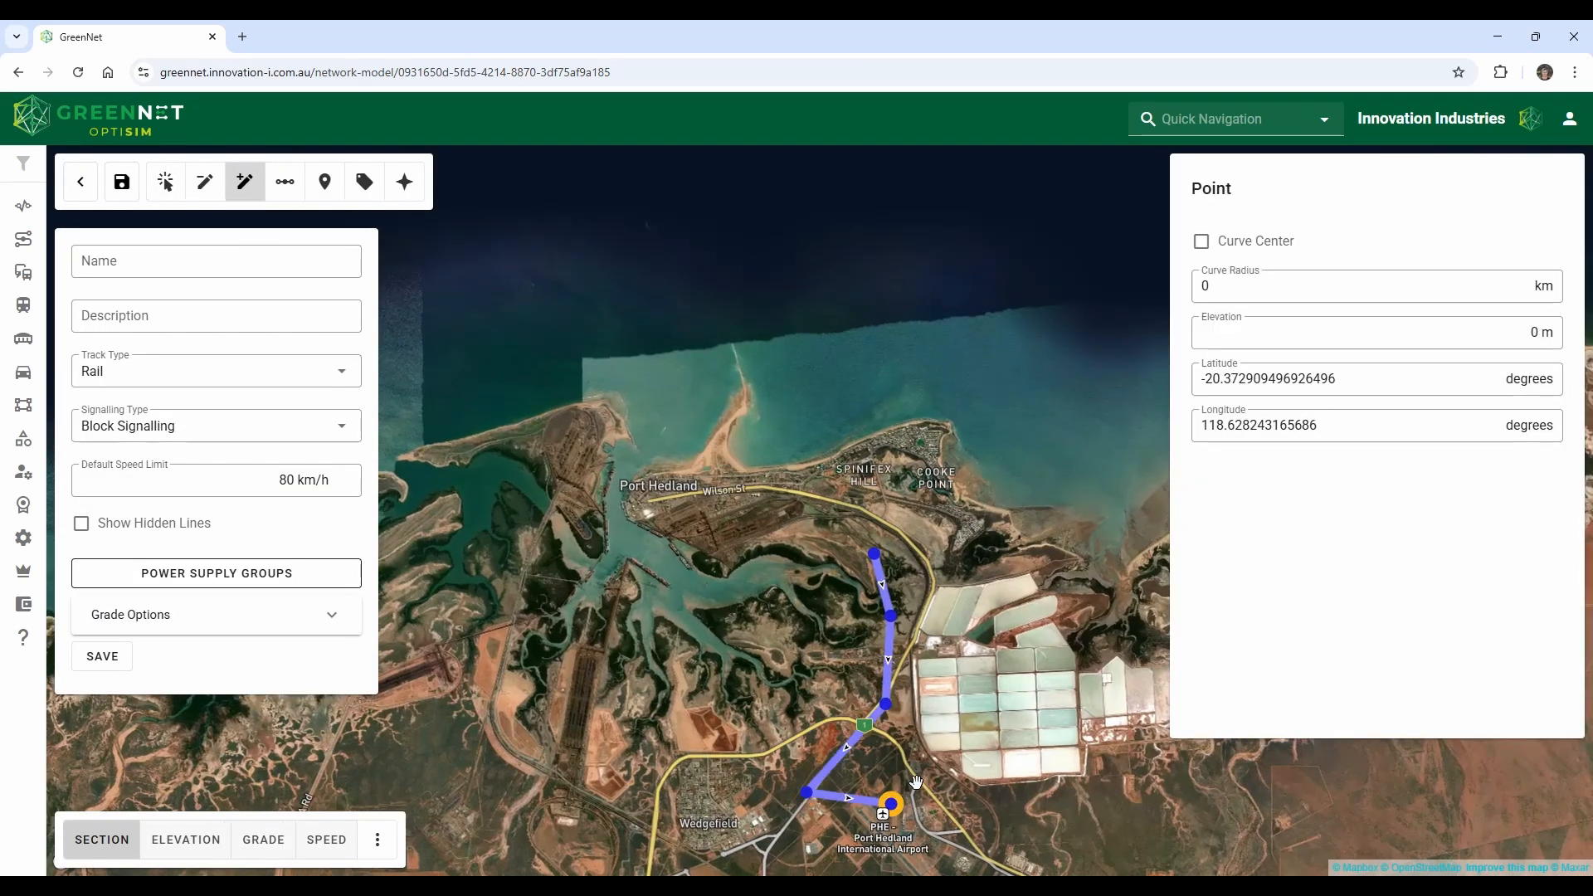
click(914, 642)
drag(913, 641, 874, 424)
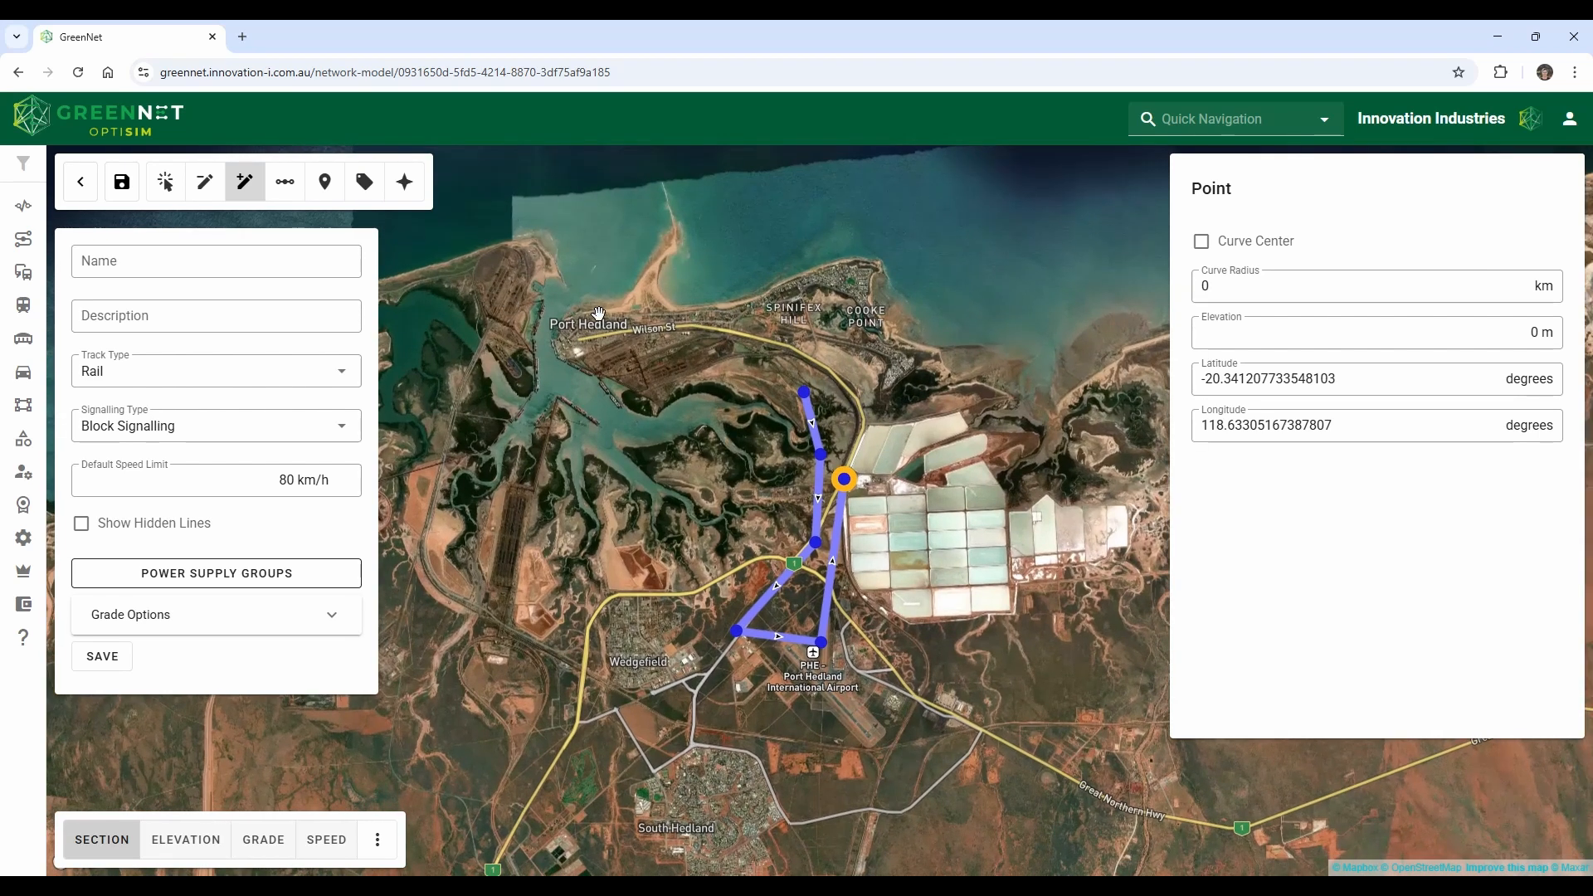
click(83, 182)
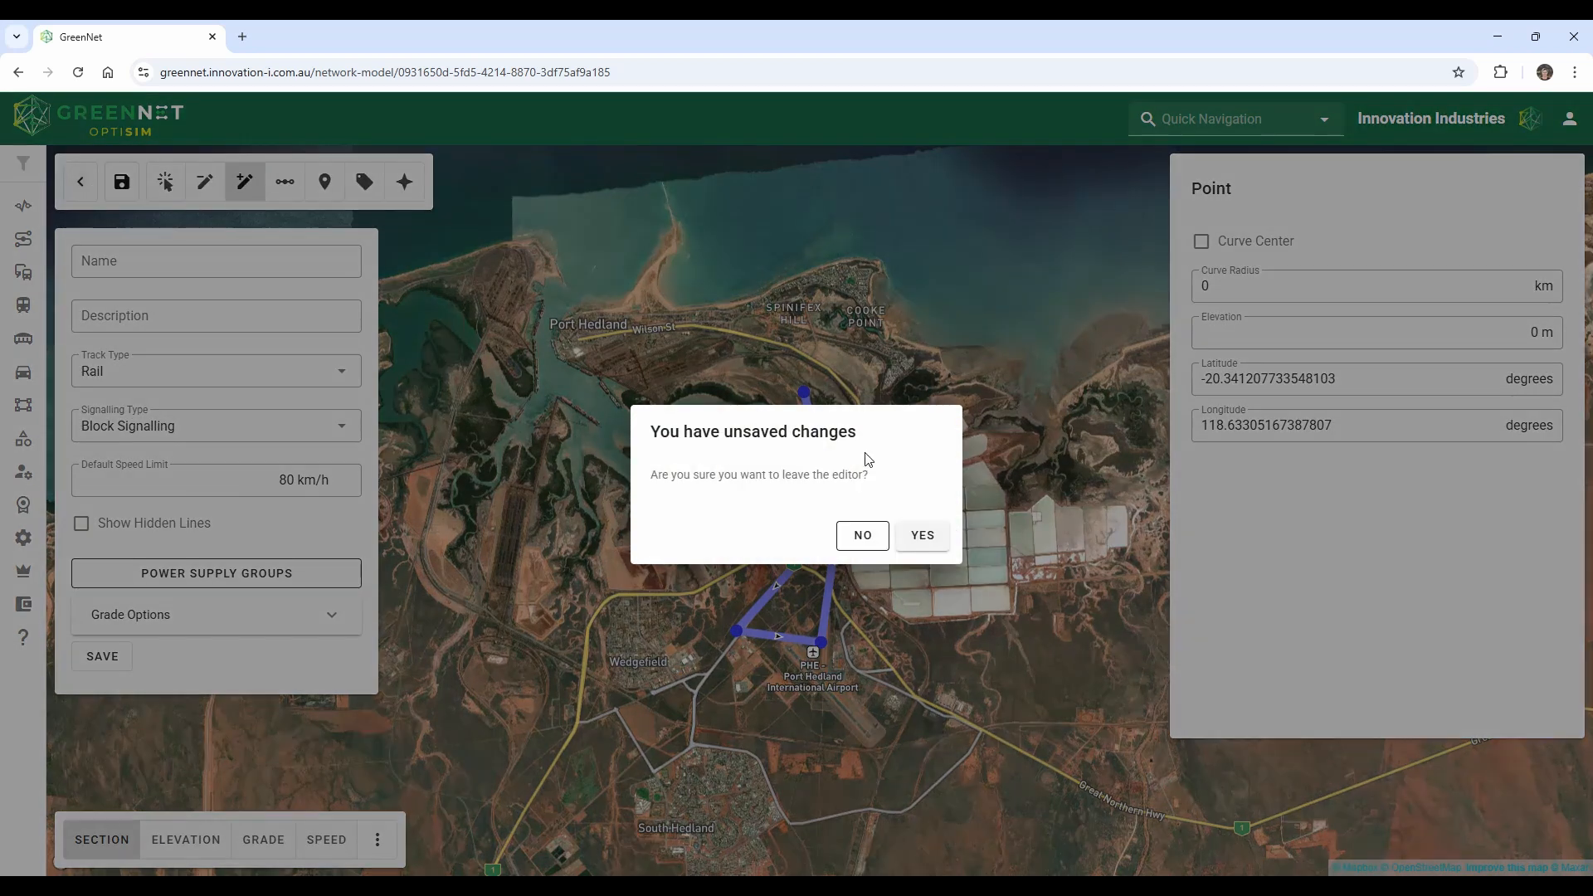
click(923, 537)
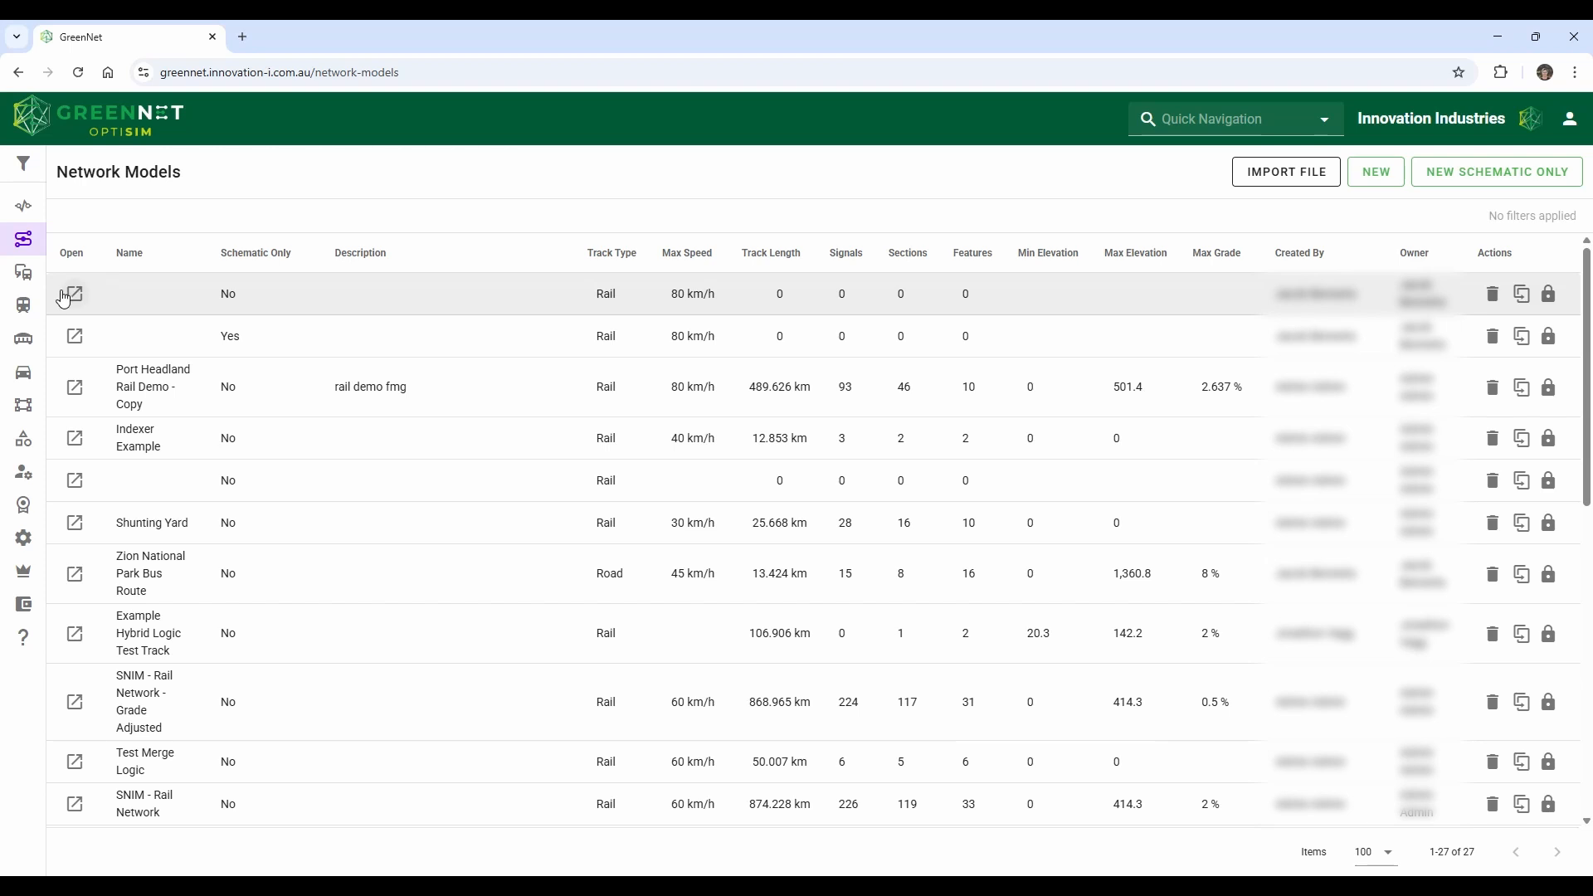
scroll(742, 498, down, 7)
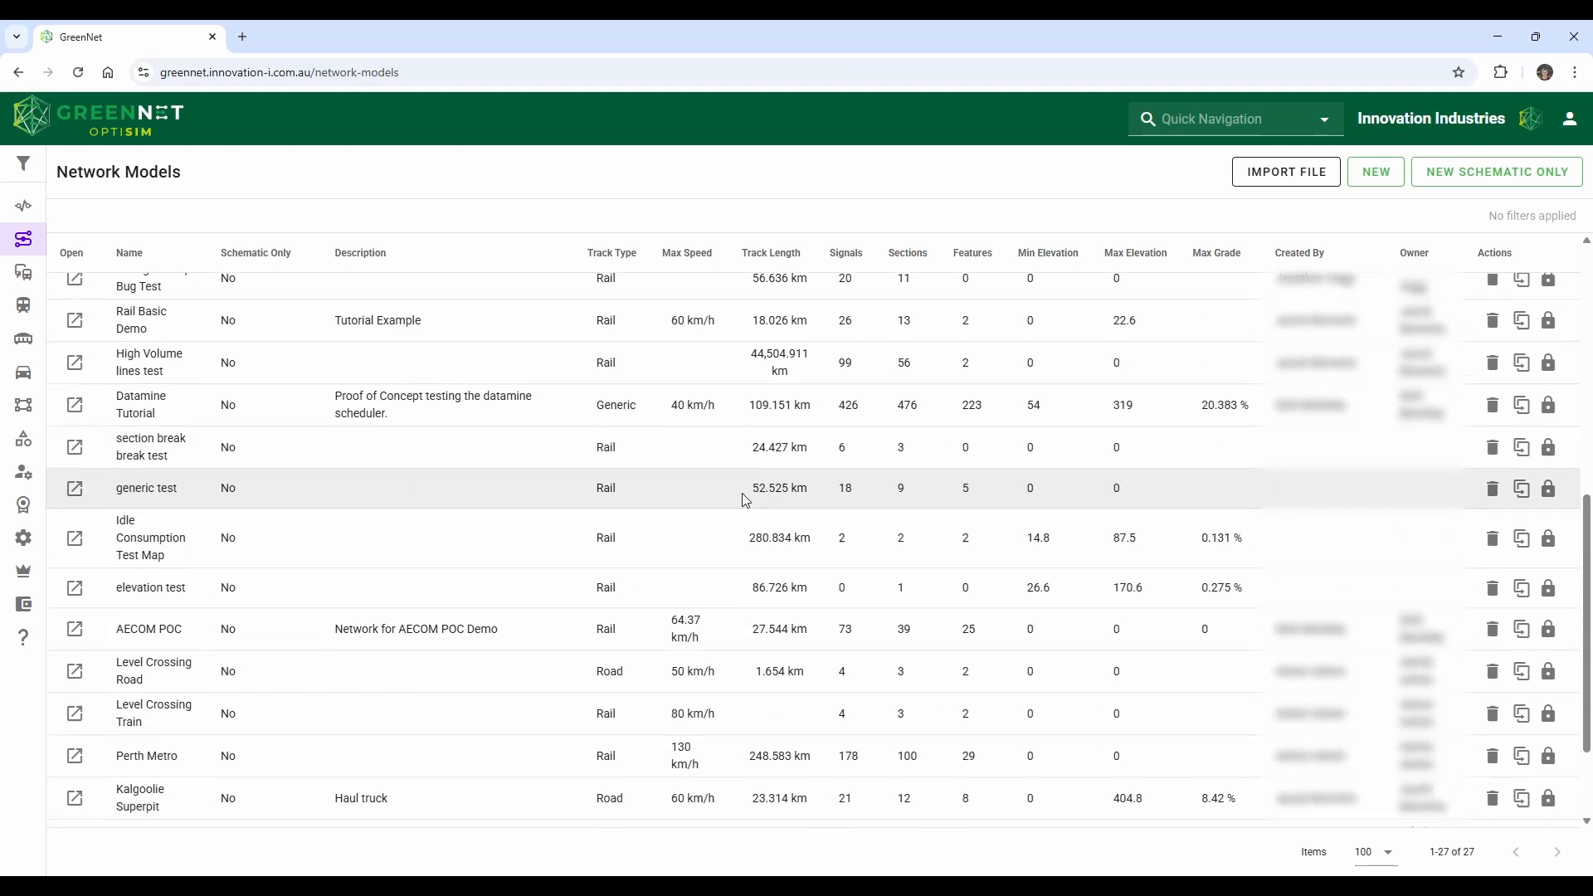
scroll(742, 499, up, 8)
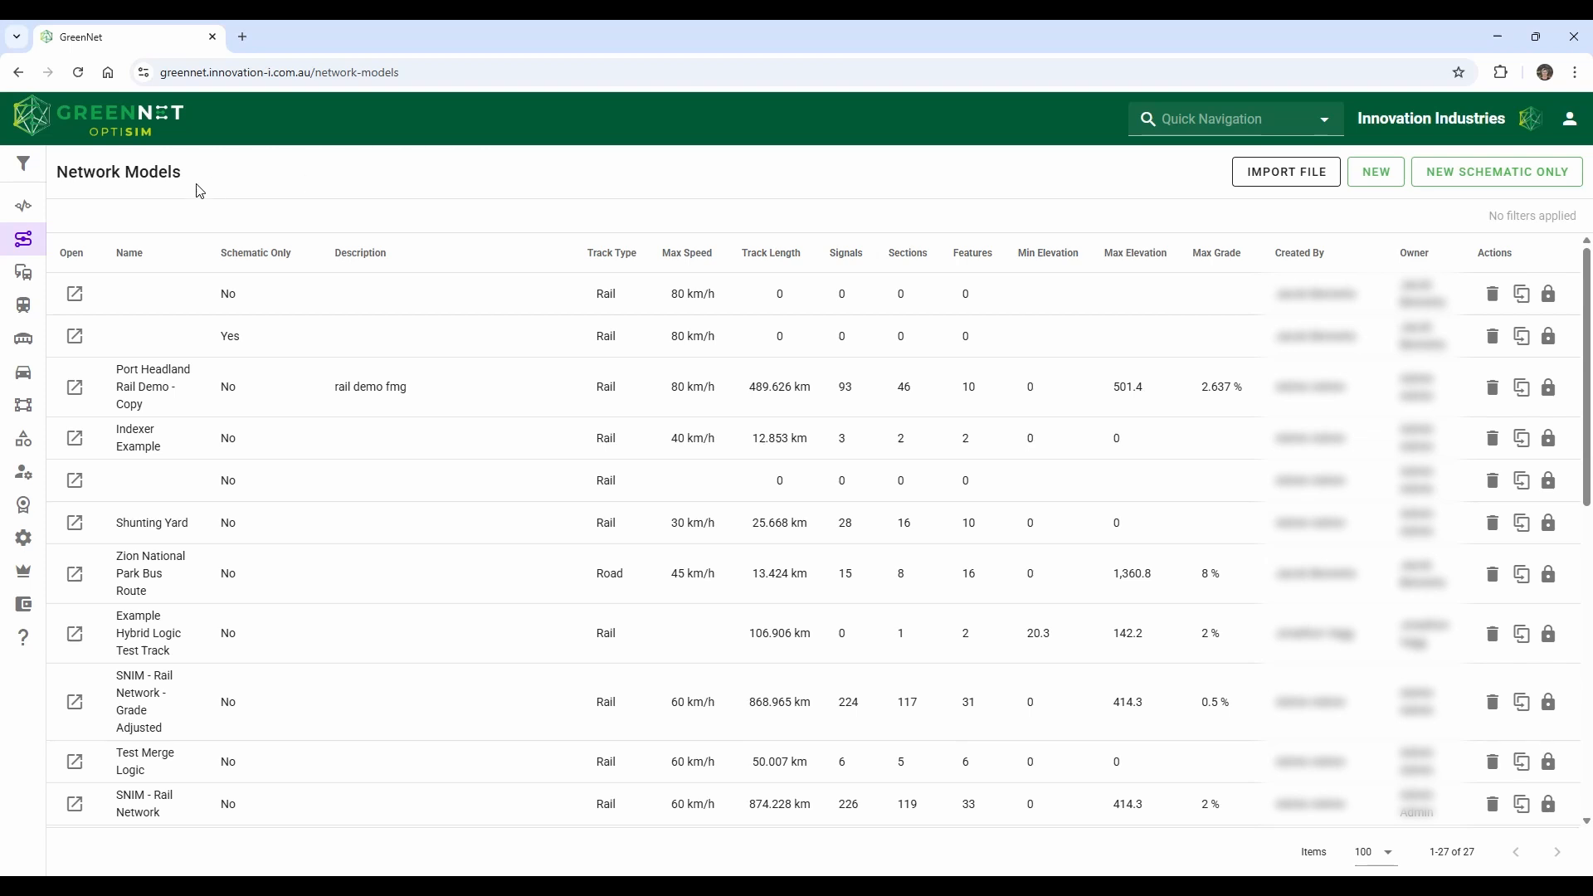
Open the access permissions of the Test # 1 Sim simulation from the simulations list.
click(23, 205)
click(1507, 378)
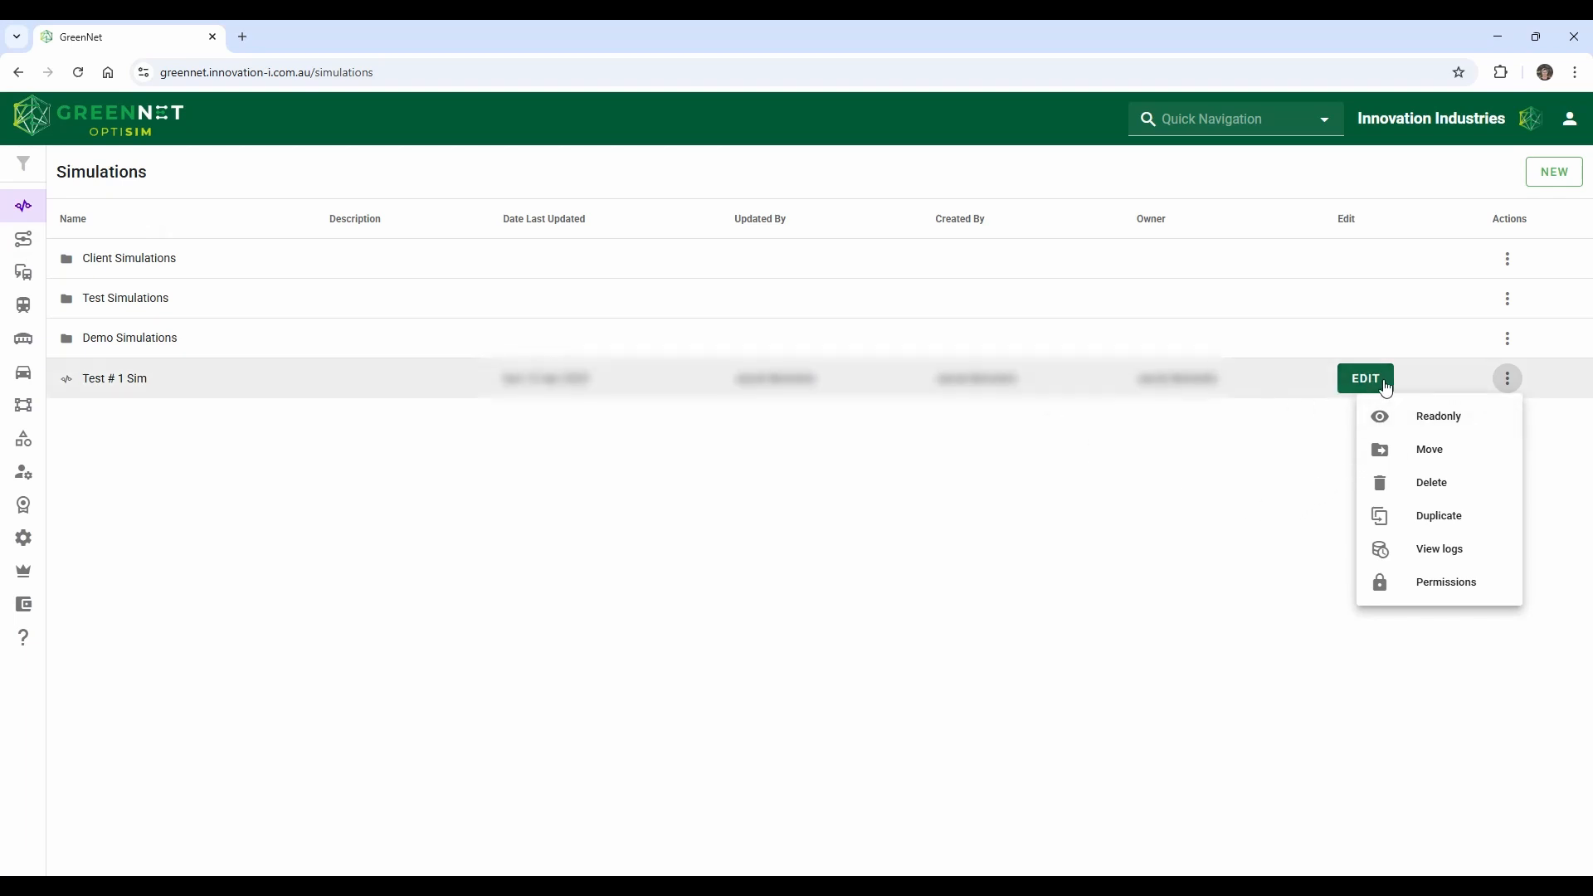
click(1442, 590)
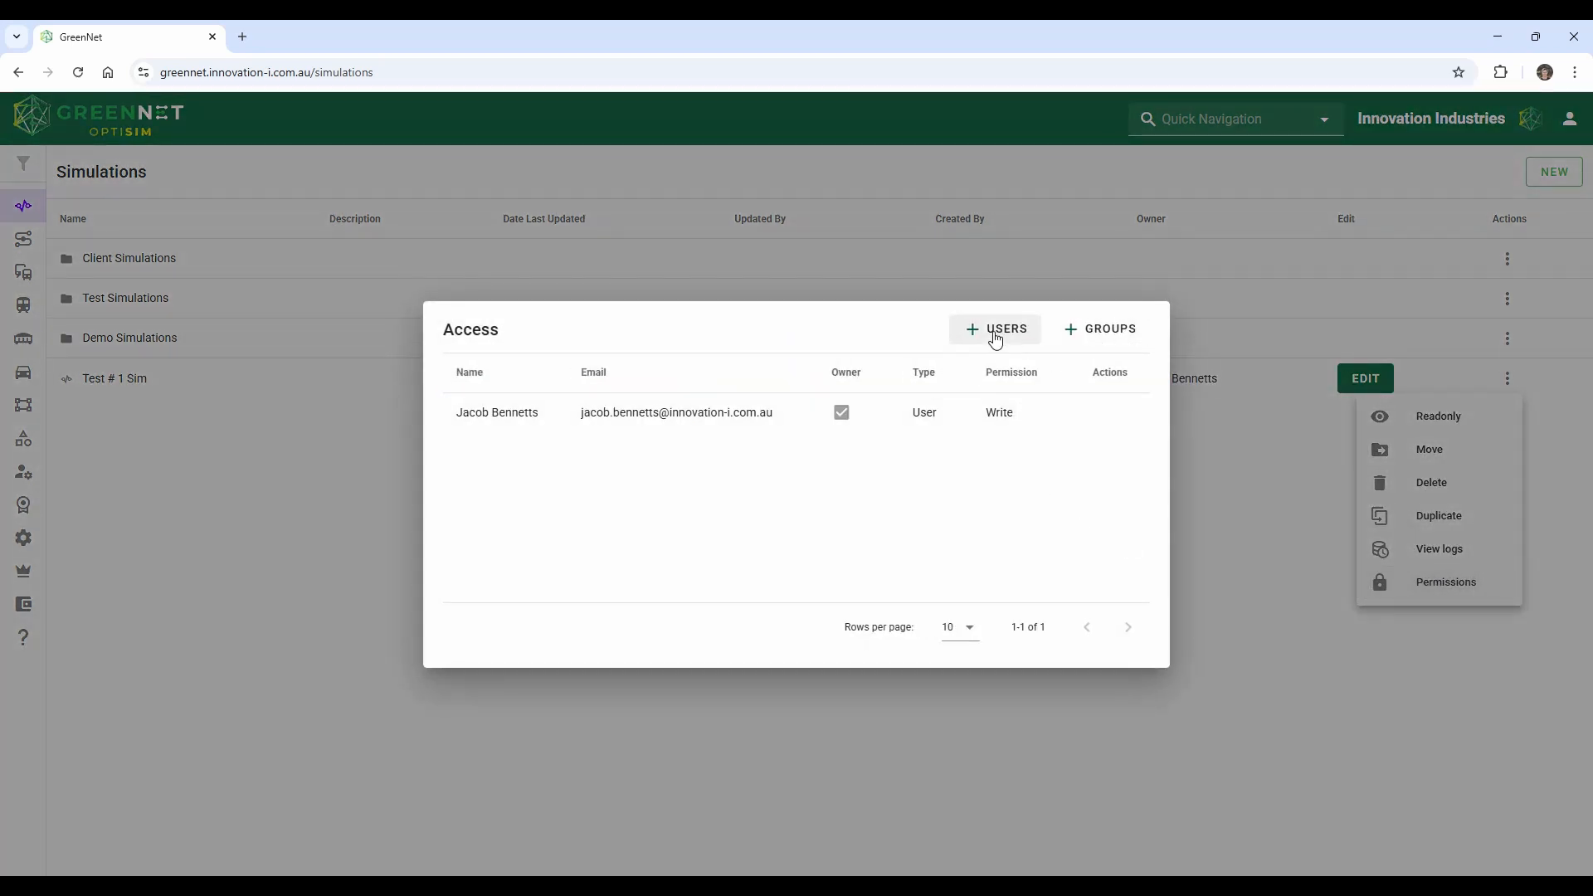
View the group and permission choices for sharing the simulation without adding anyone, and view the simulation's other available actions.
click(1076, 340)
click(873, 458)
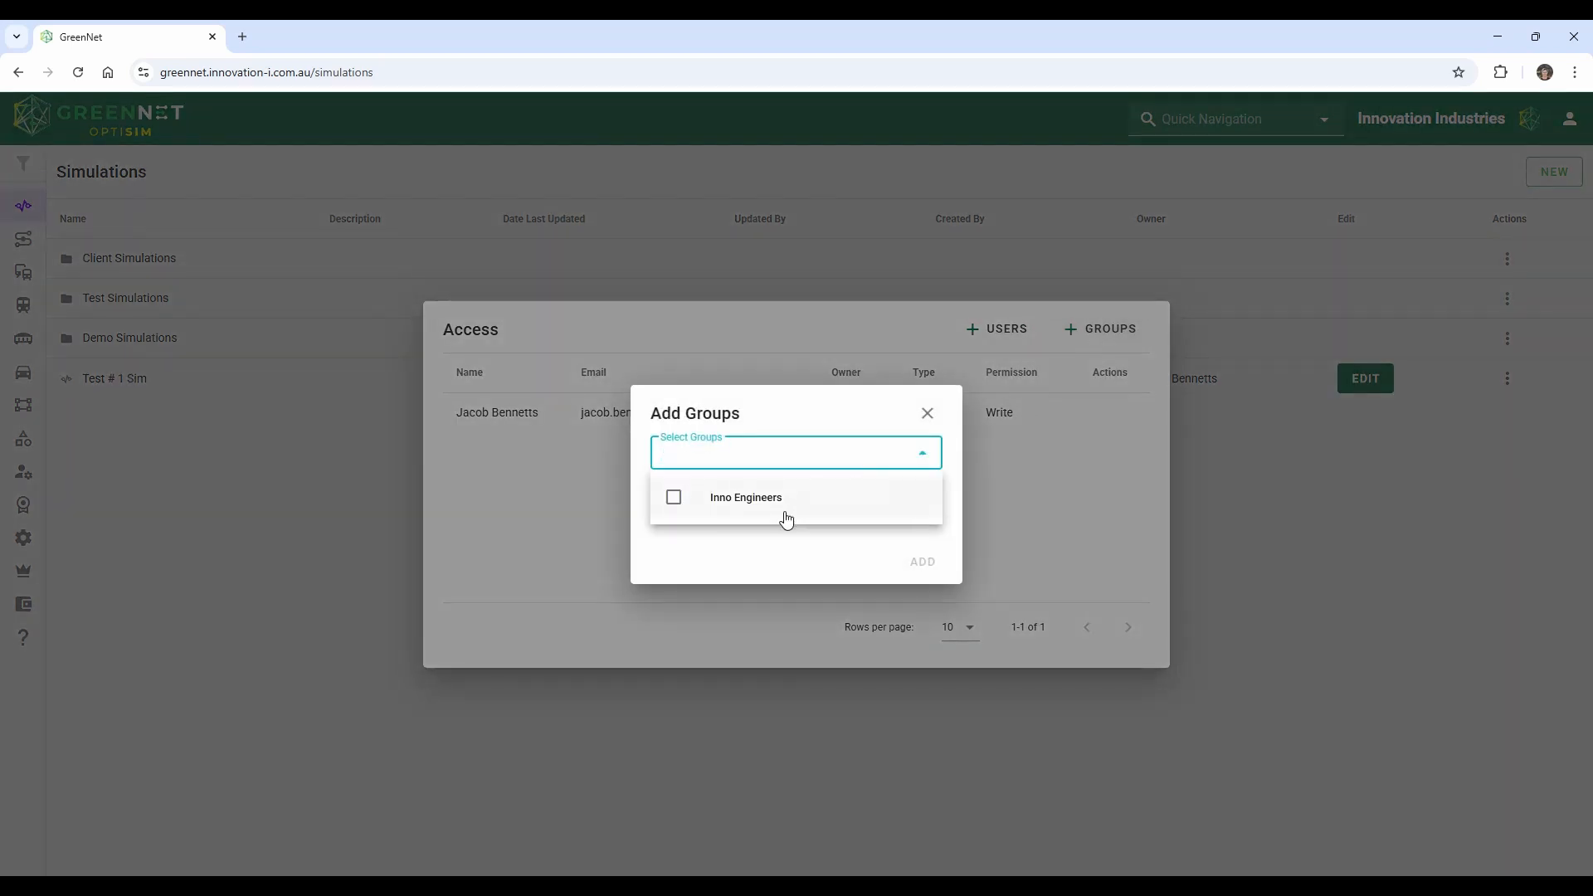
click(847, 419)
click(796, 507)
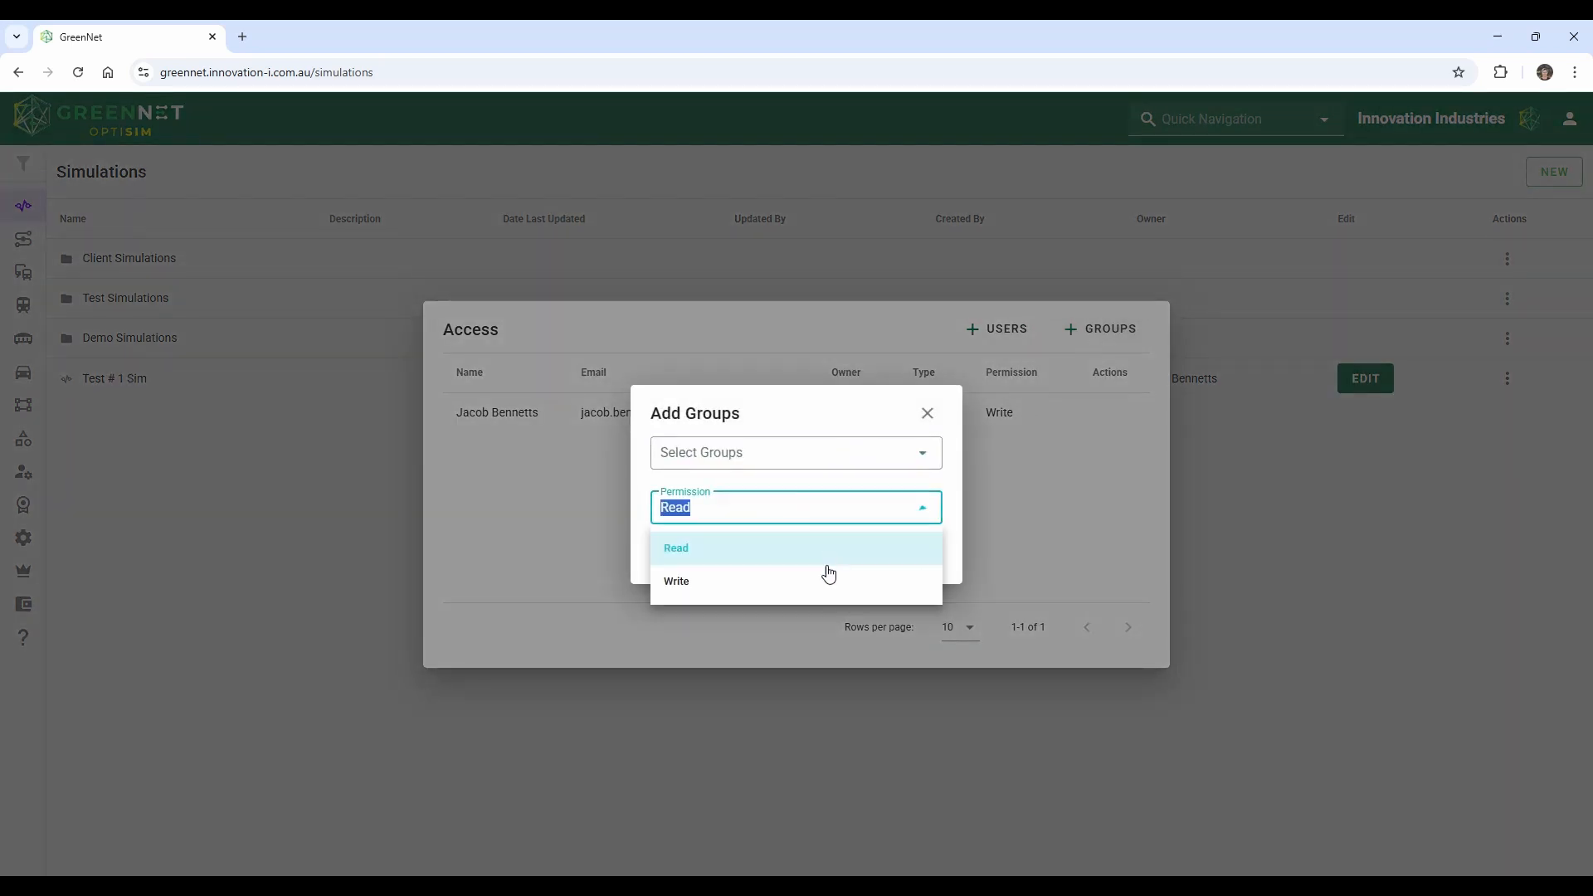
click(953, 443)
click(929, 415)
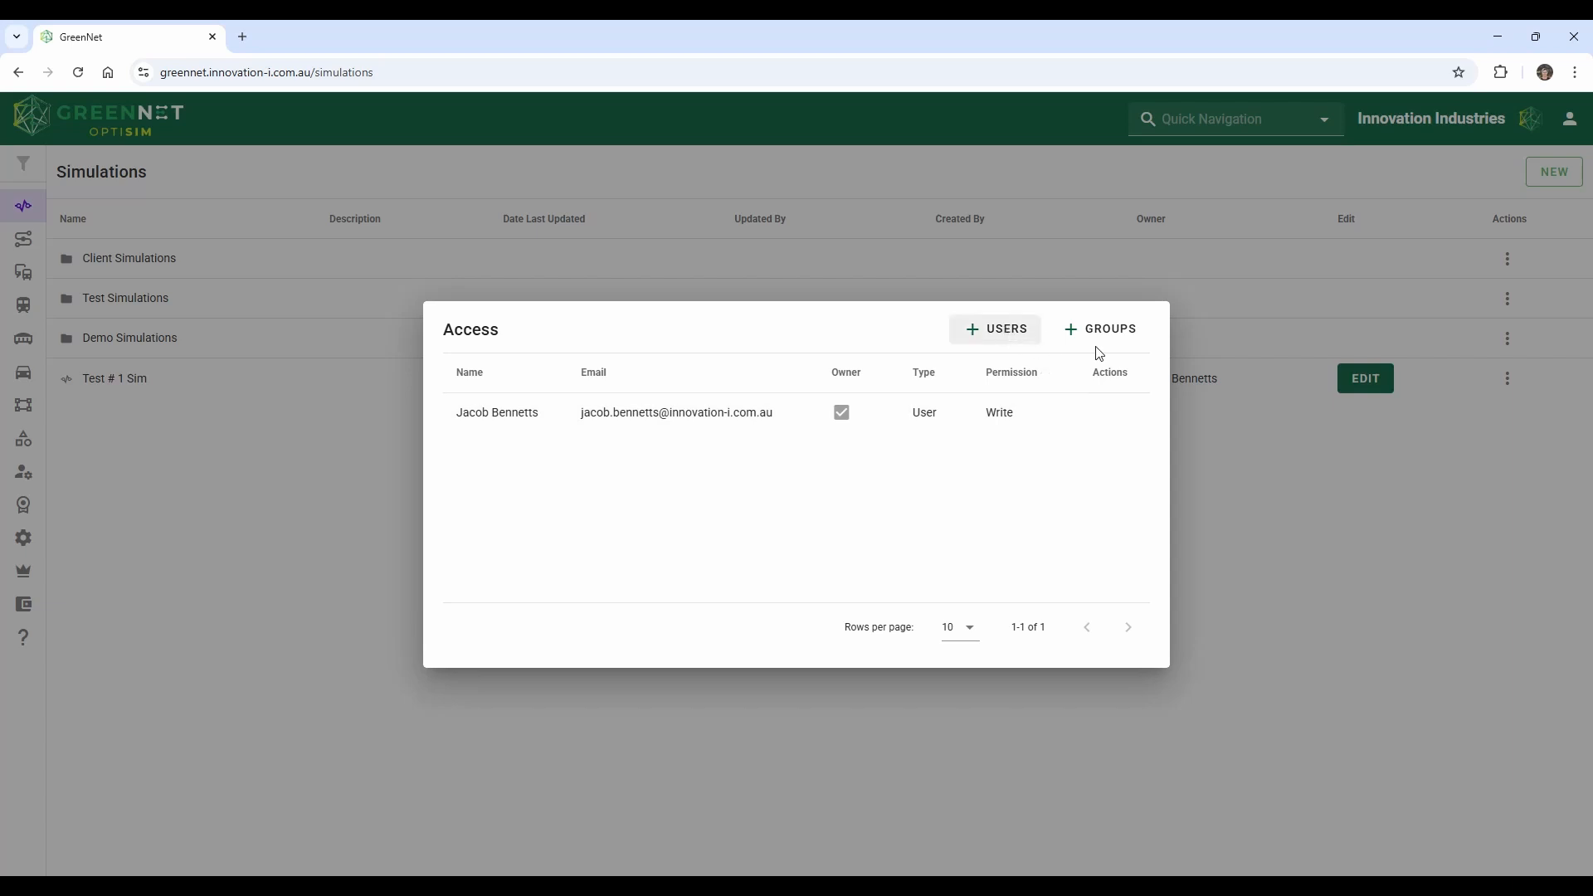
click(1224, 463)
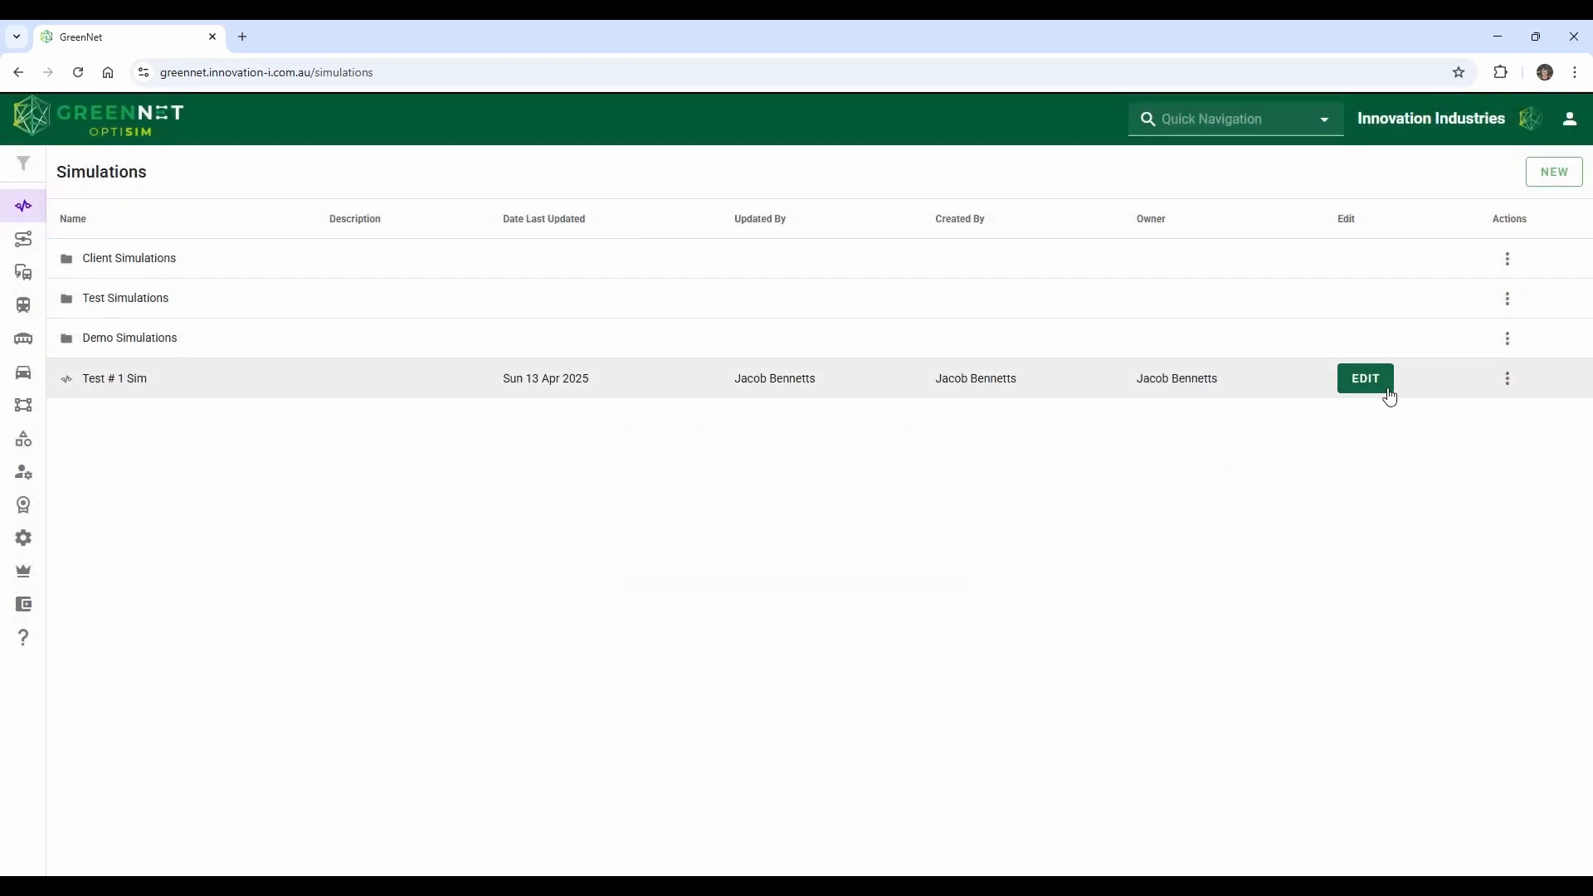
click(1509, 380)
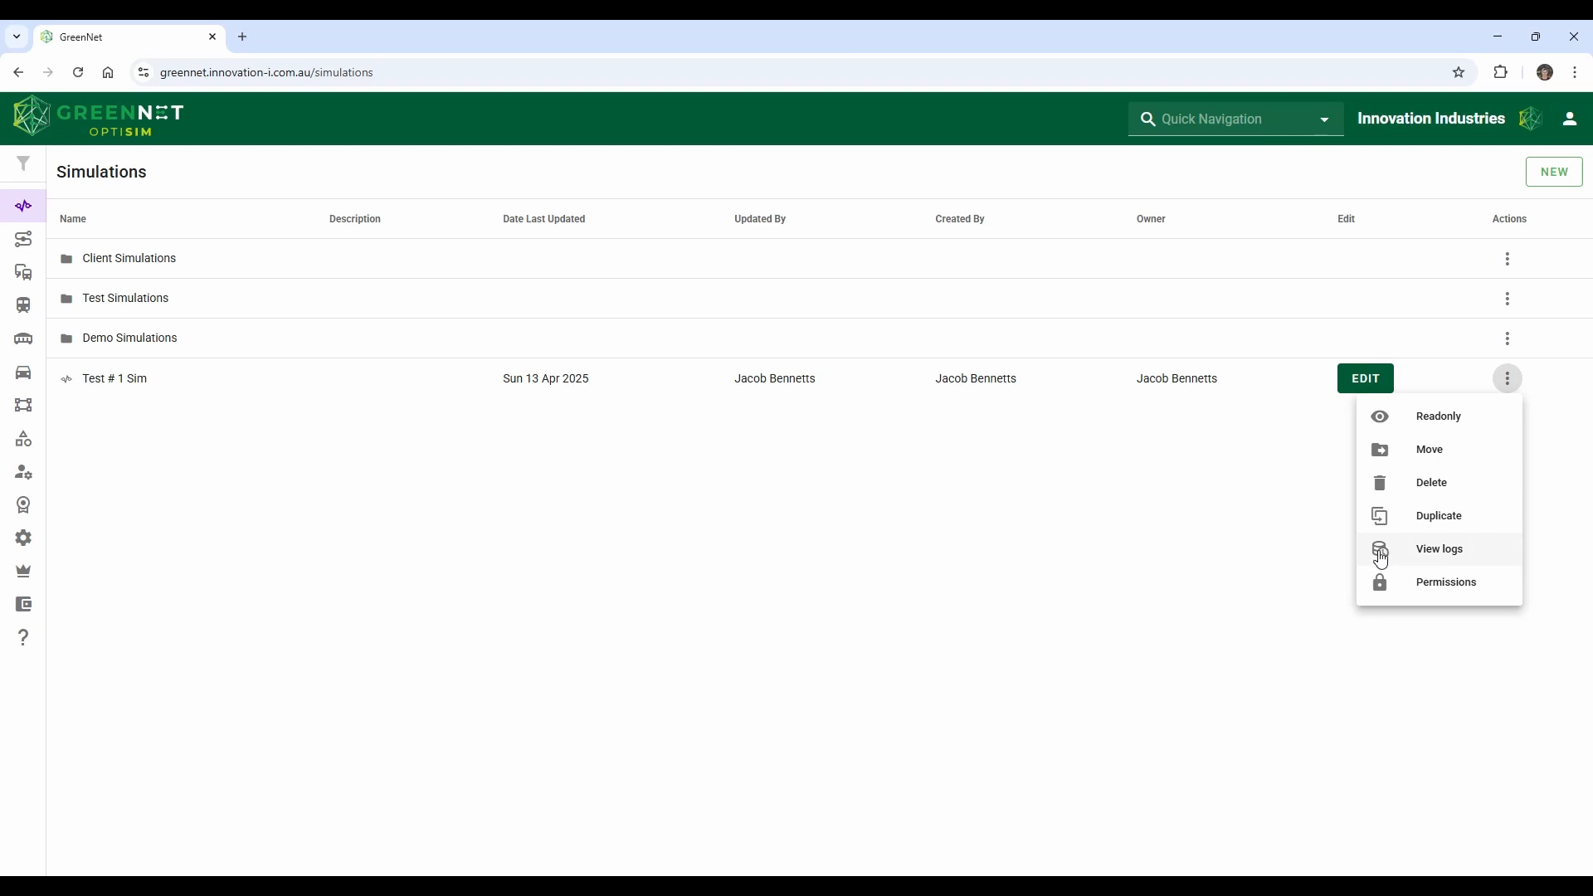
click(1205, 488)
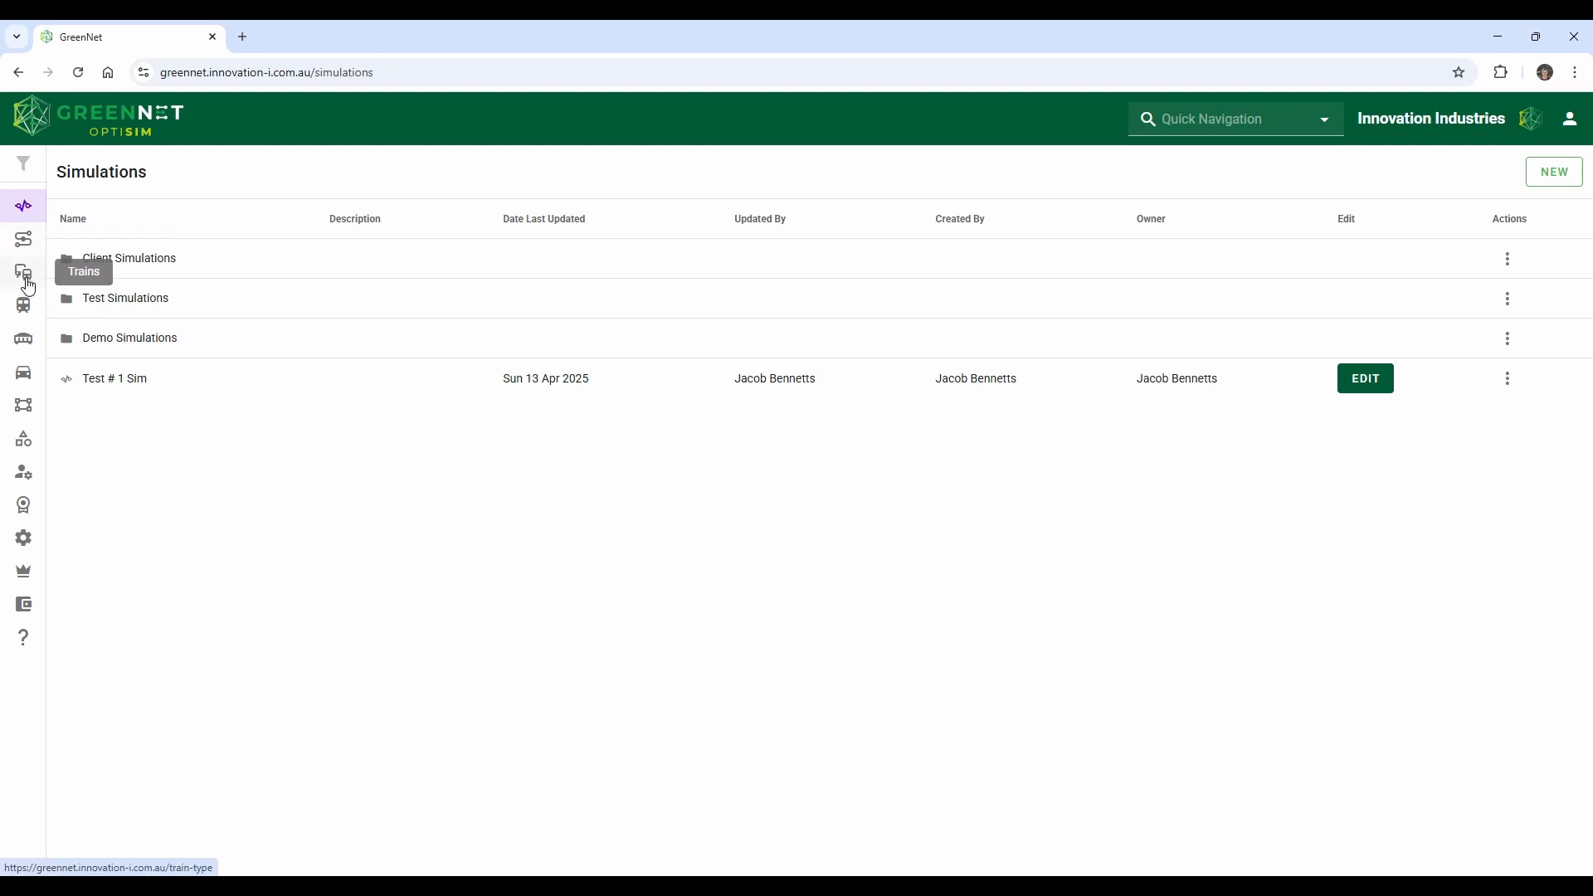
In the Heavy Haul Iron Ore Train type, add a Dash 9 - Diesel vehicle, remove it again and close the train type.
click(28, 283)
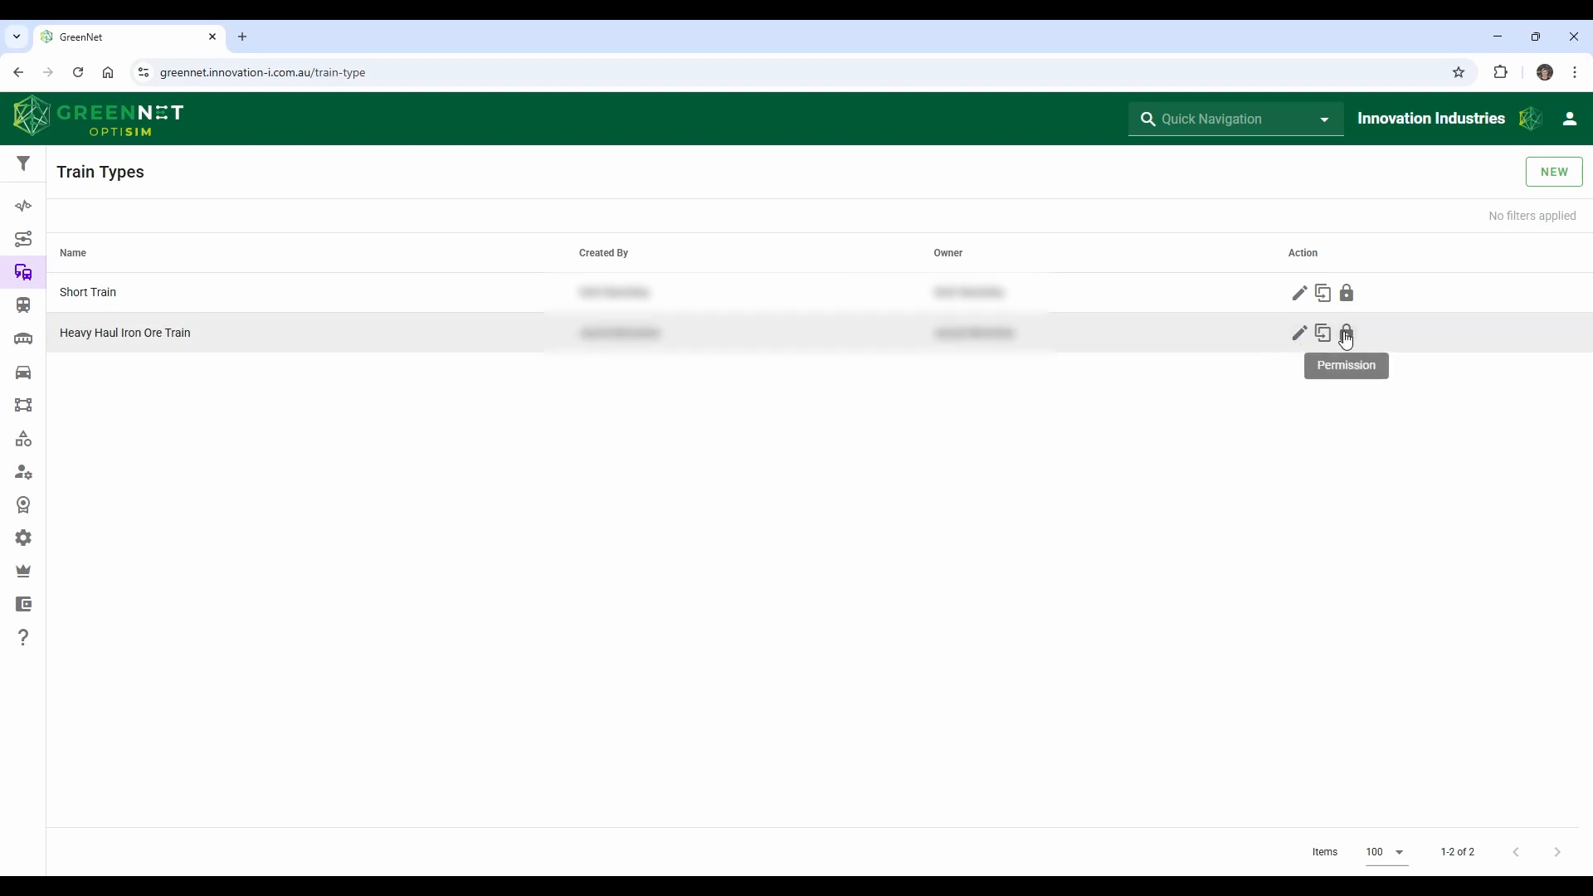
click(1299, 333)
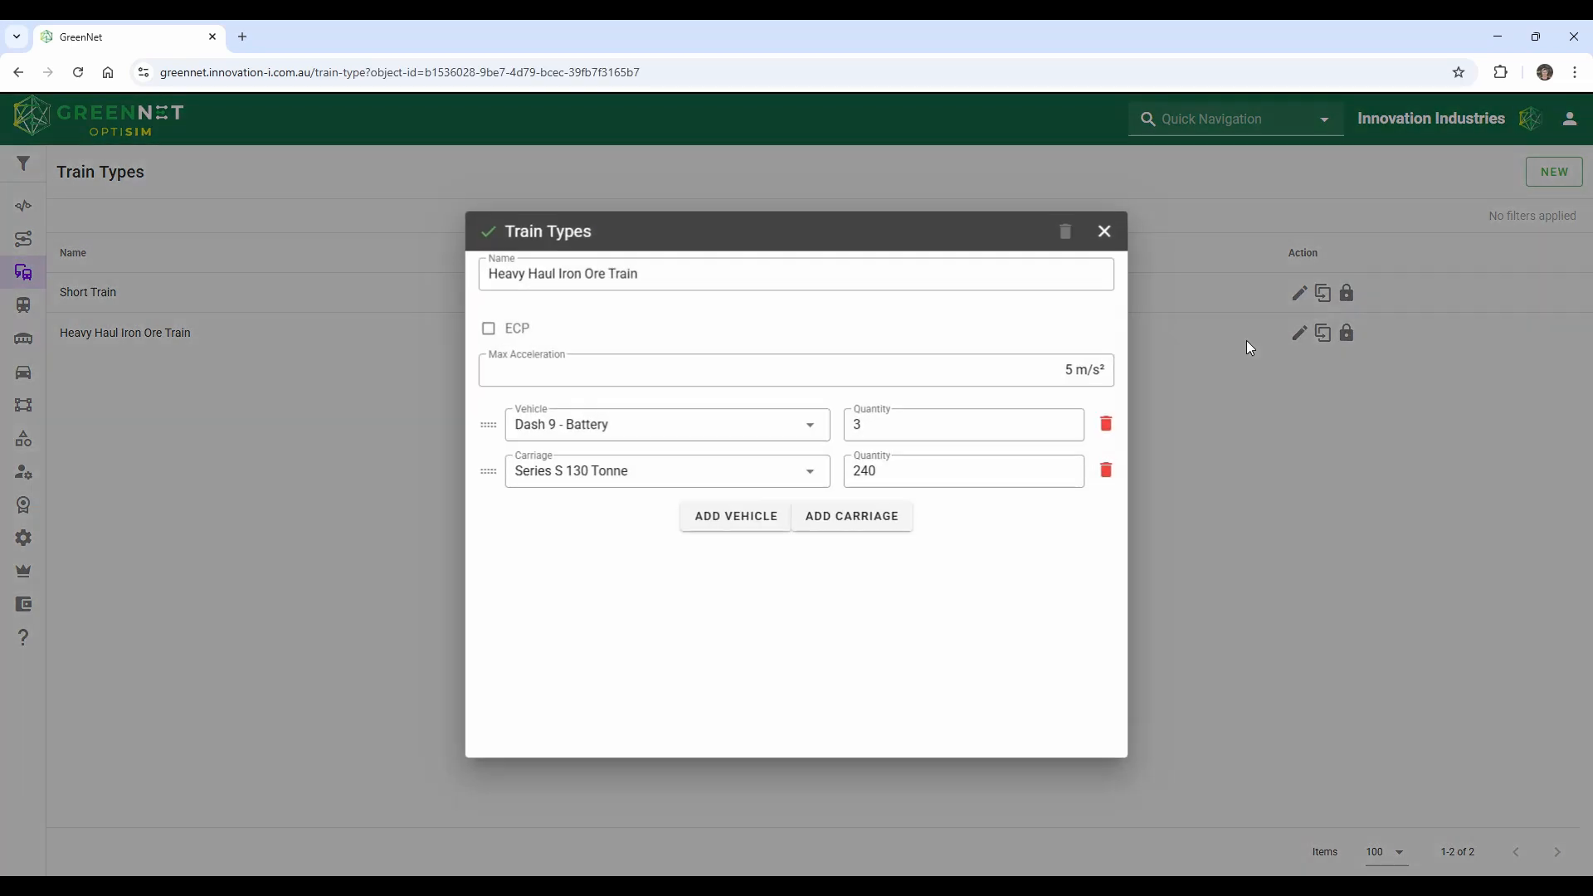
click(757, 516)
click(712, 523)
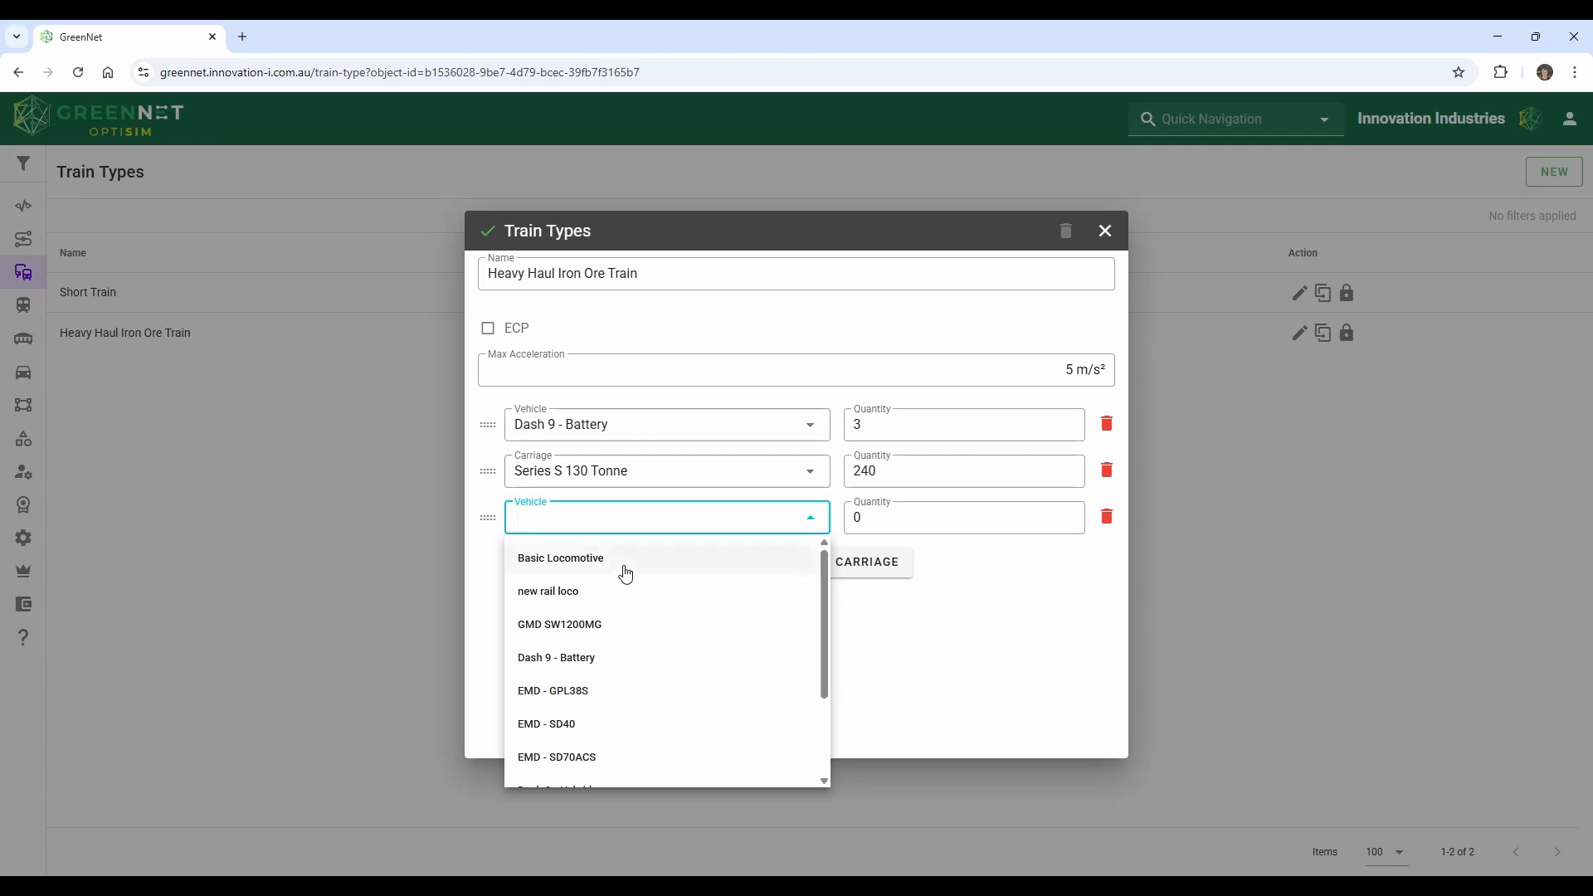
text(da)
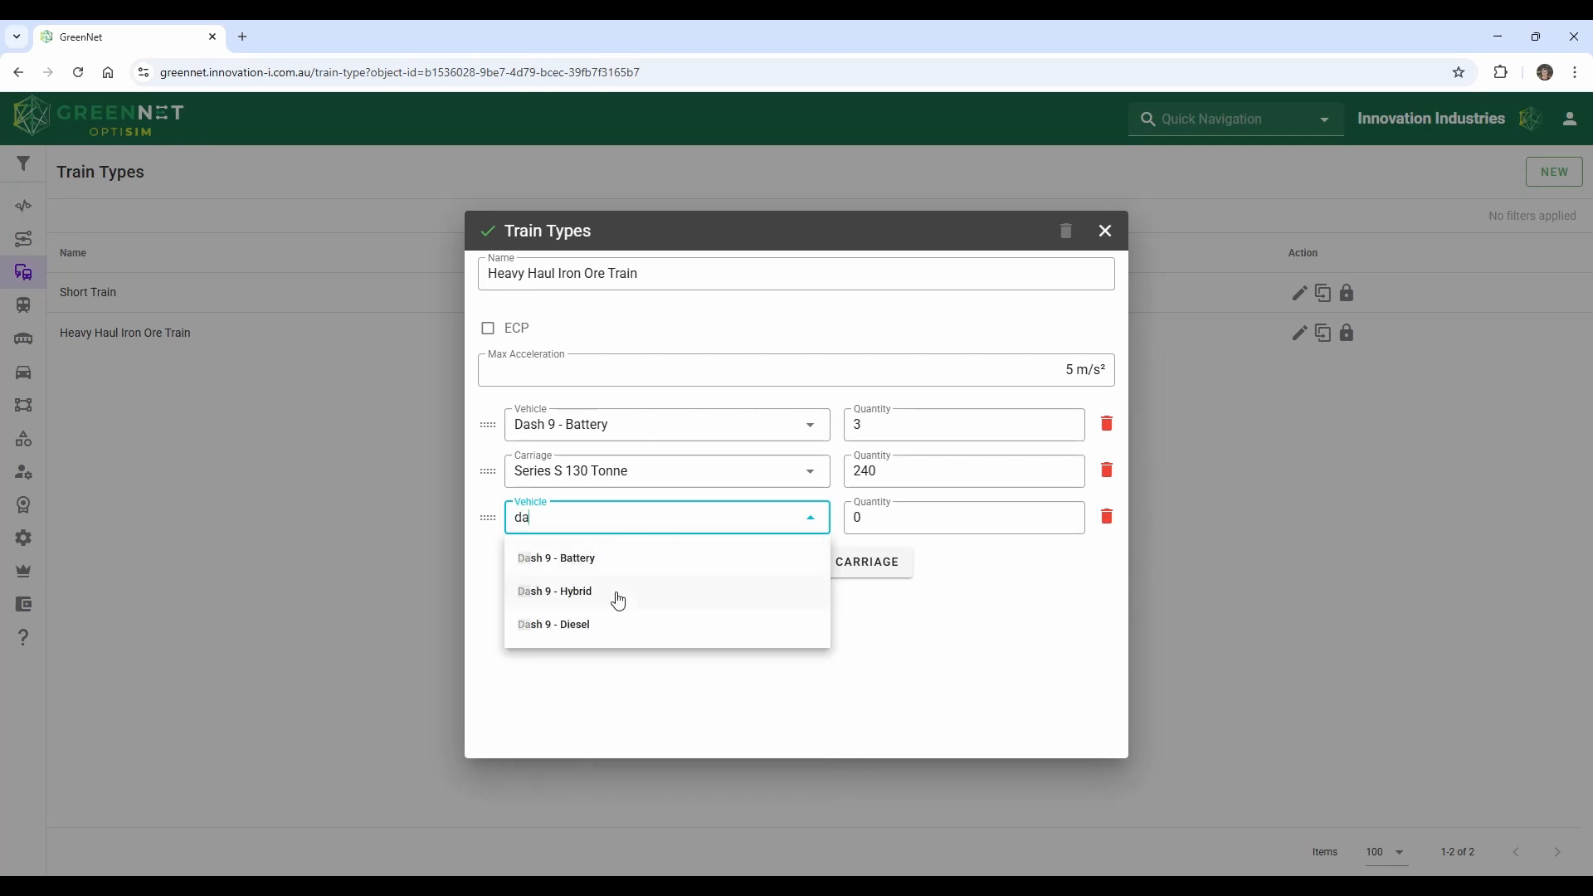
click(646, 635)
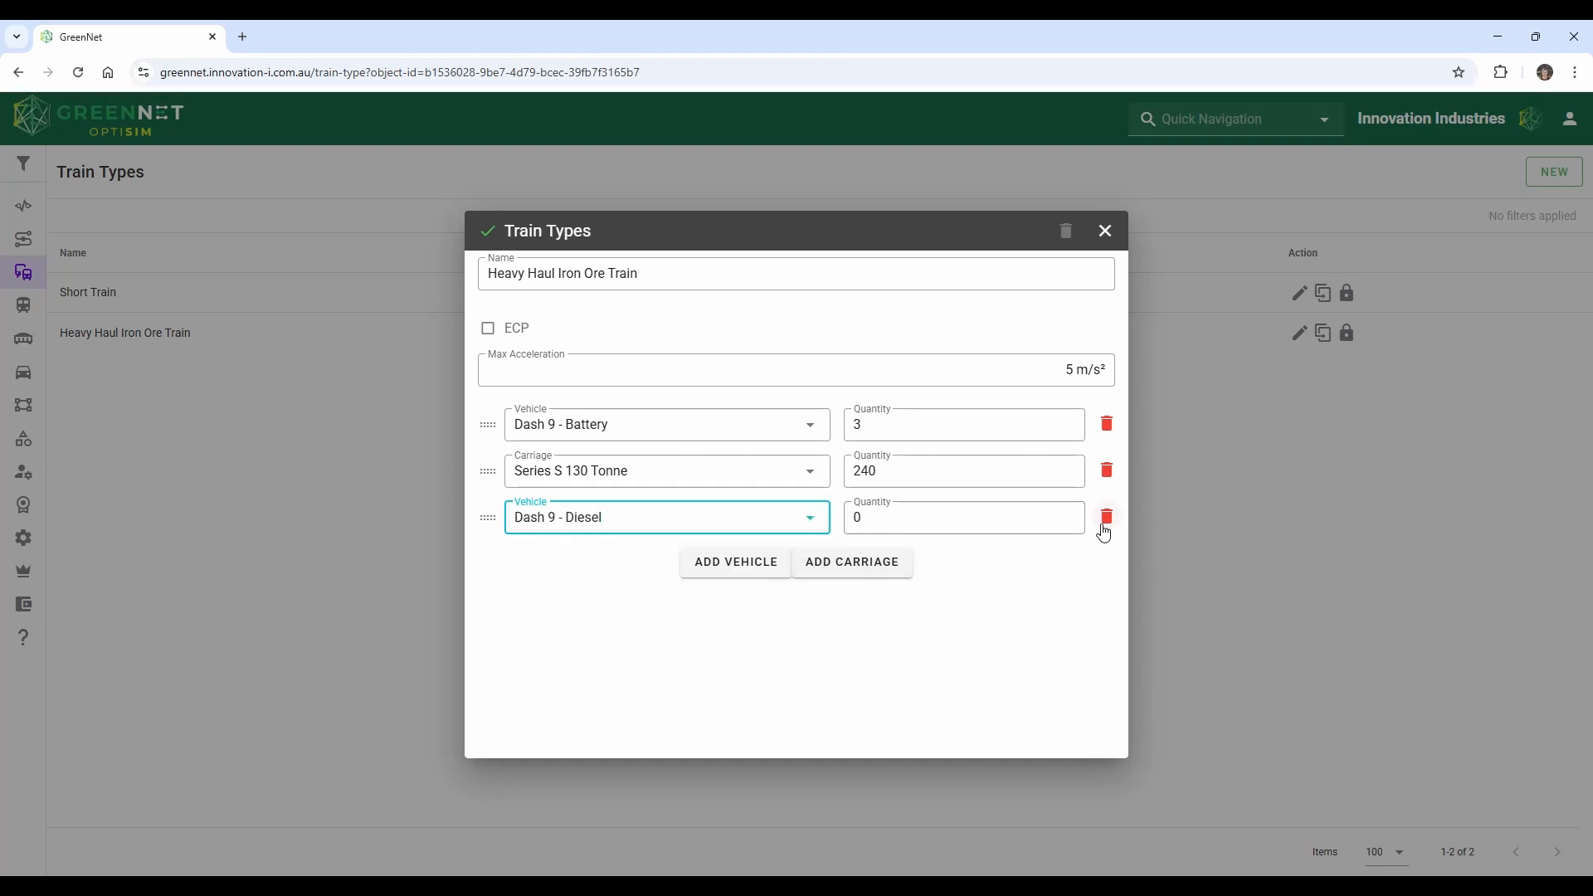
click(1013, 527)
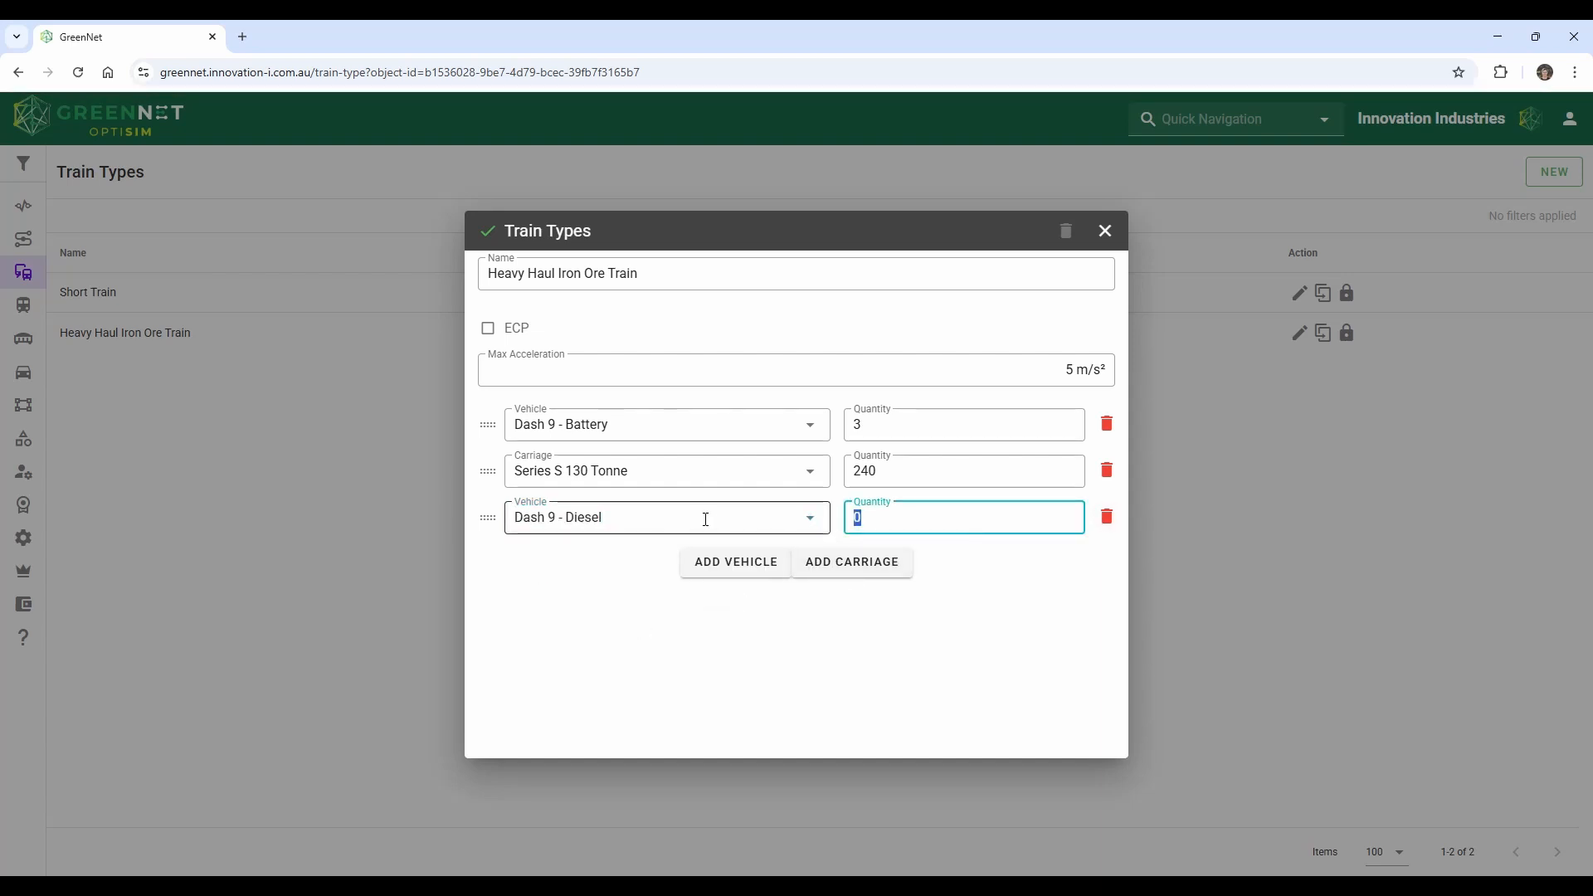
click(1107, 521)
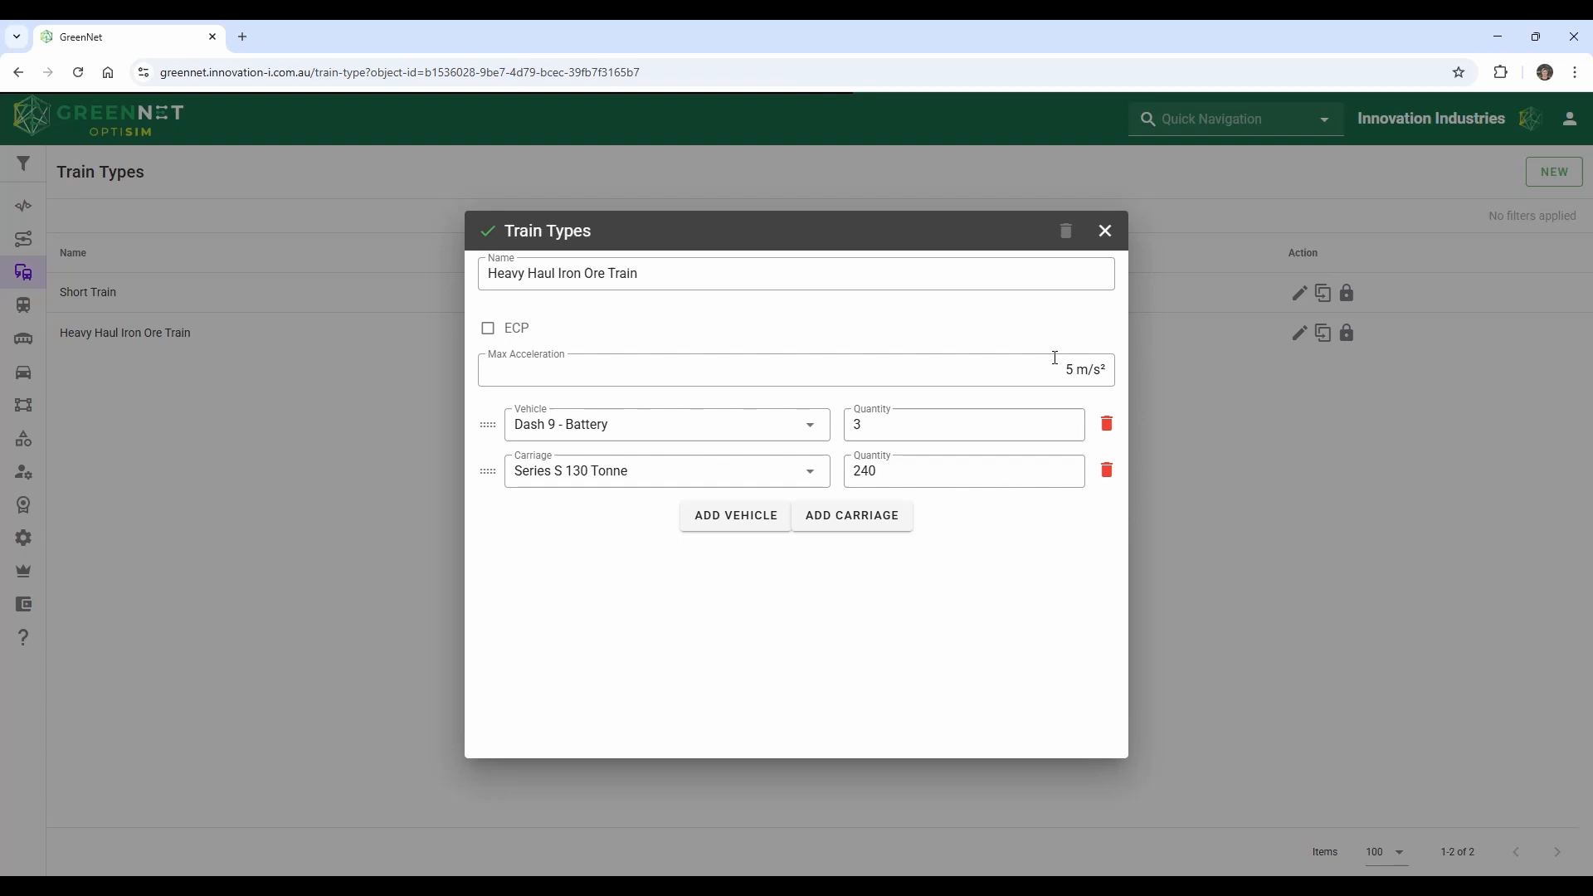
click(1104, 231)
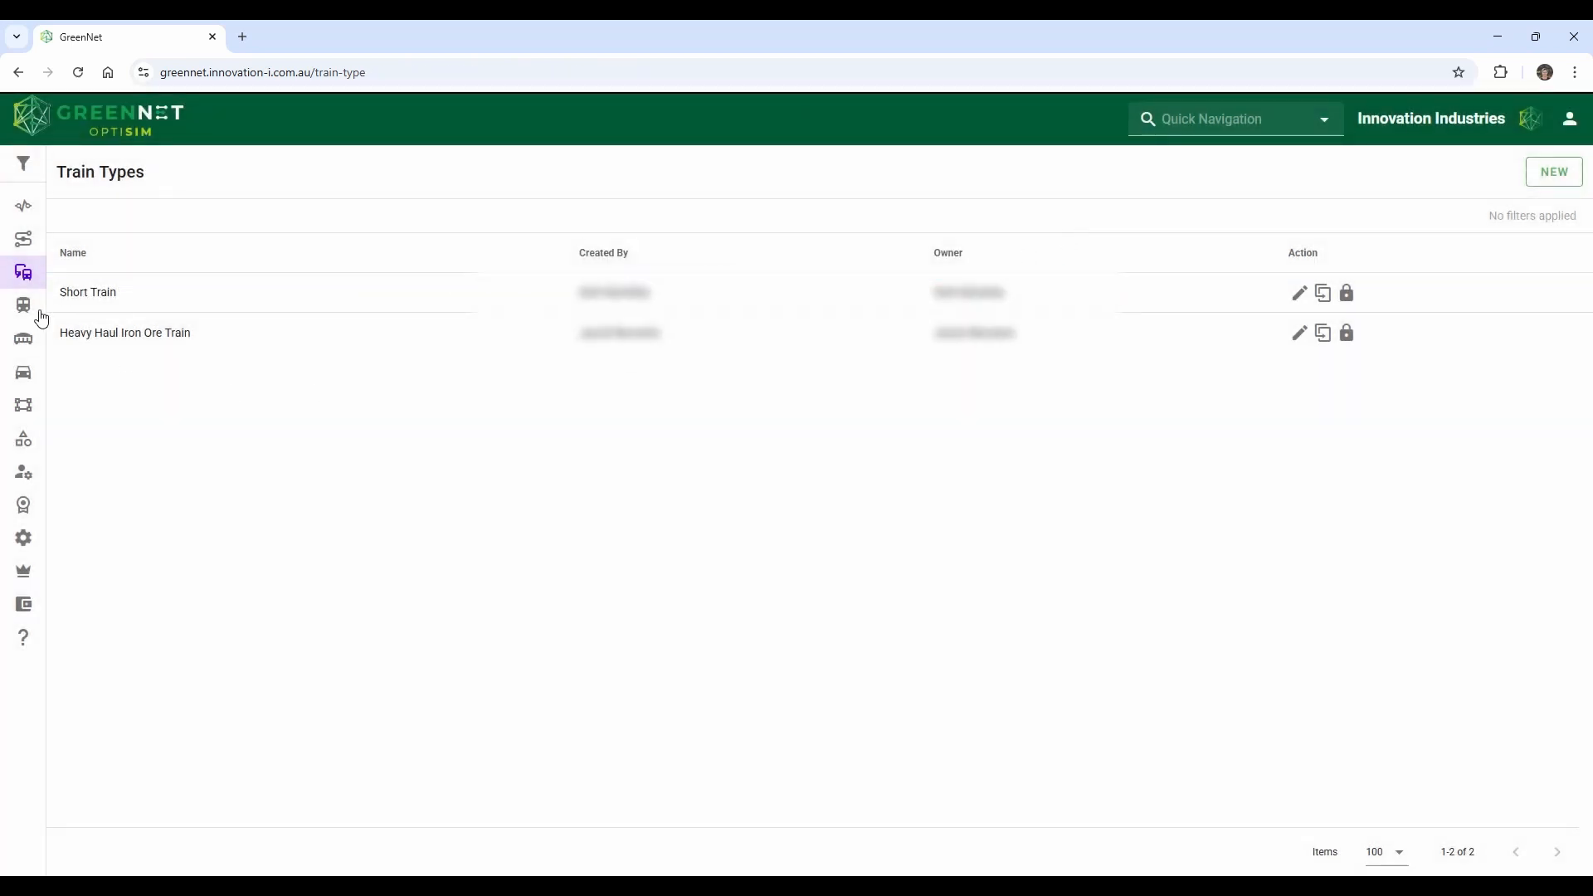
View the specifications of the Basic Locomotive rail vehicle and close them.
click(23, 305)
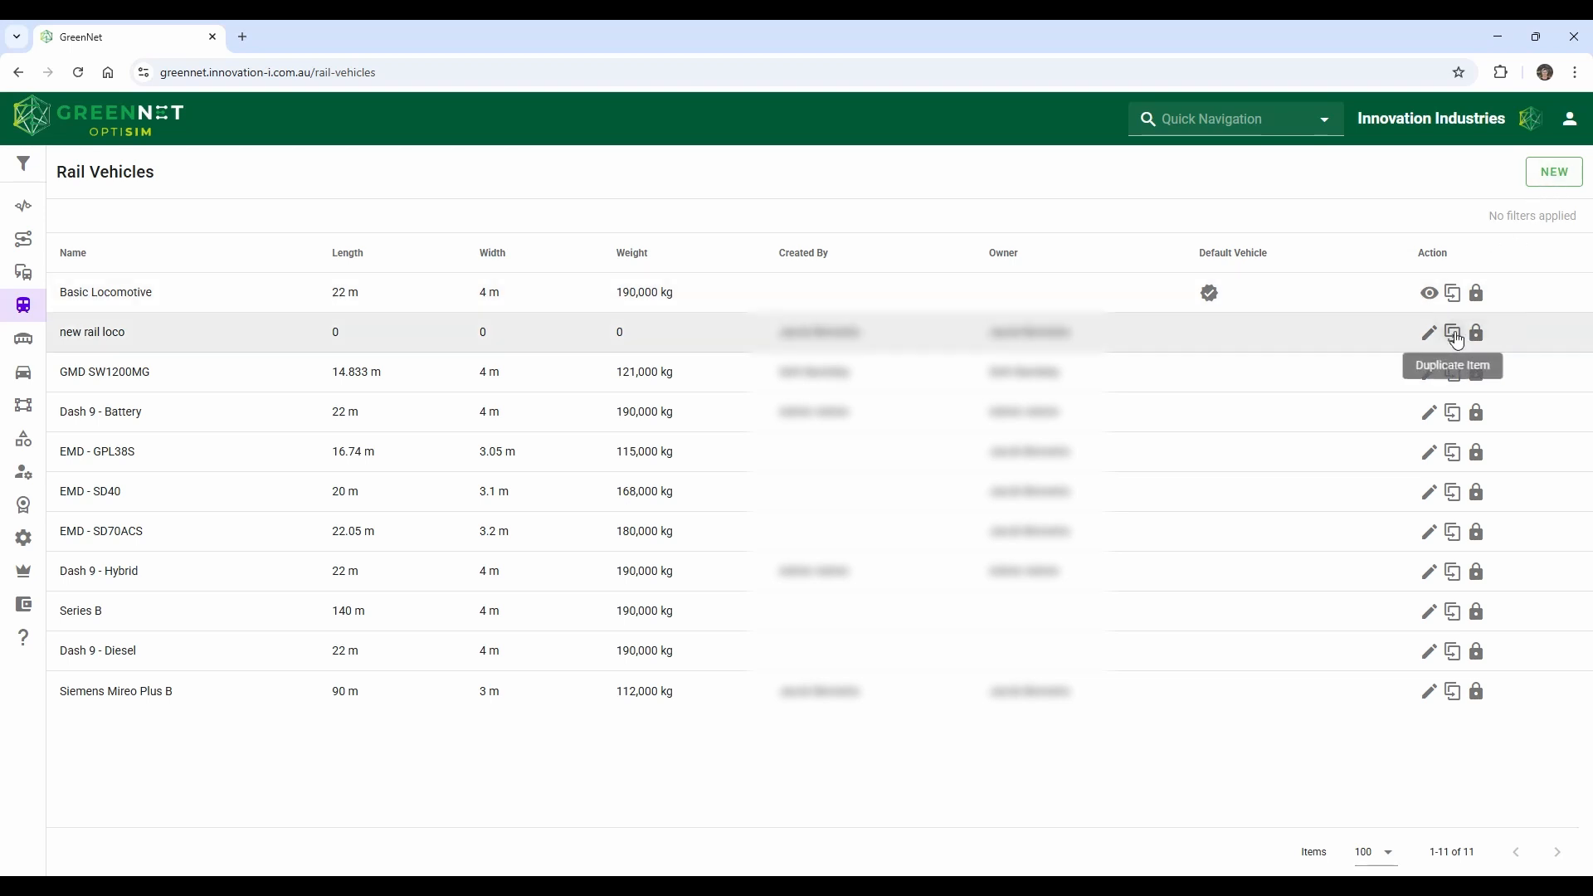
click(1429, 296)
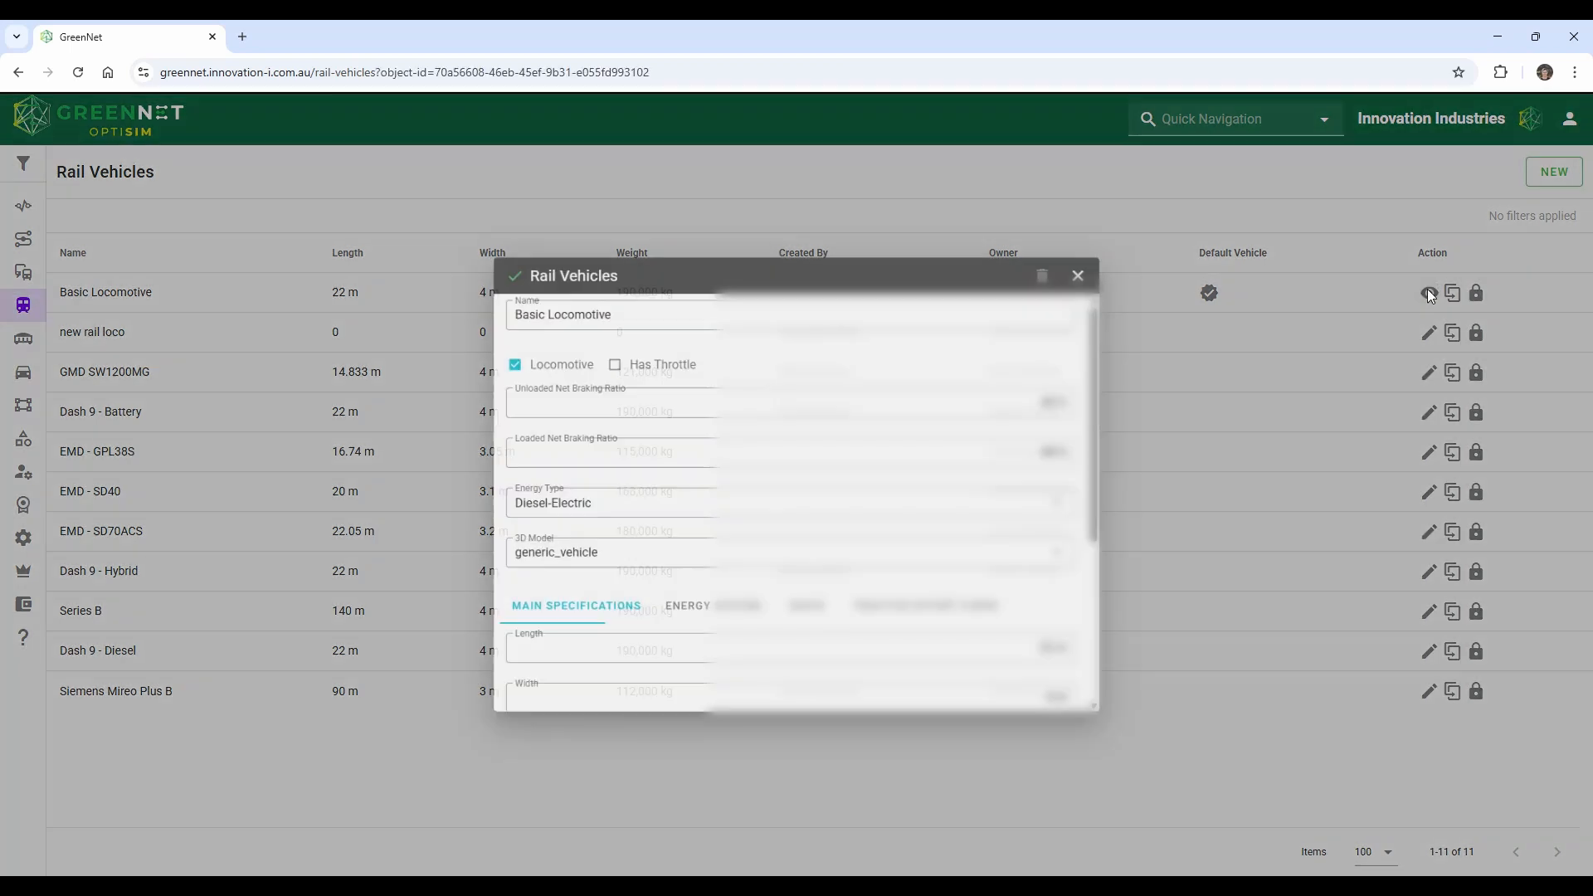
scroll(851, 463, down, 2)
scroll(850, 463, down, 2)
scroll(839, 454, up, 5)
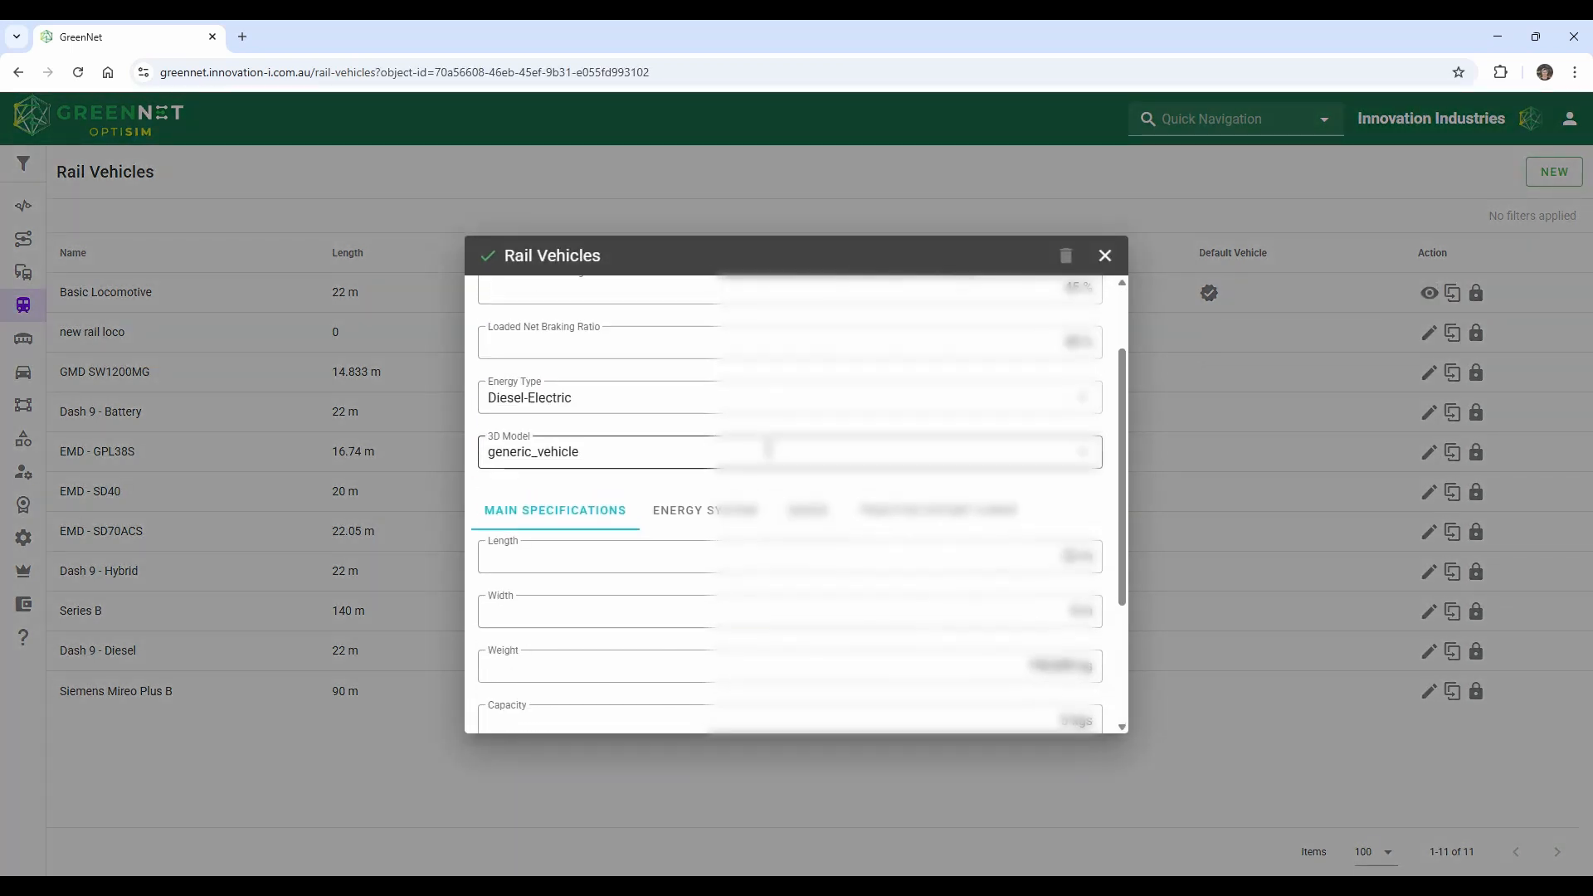
click(1105, 257)
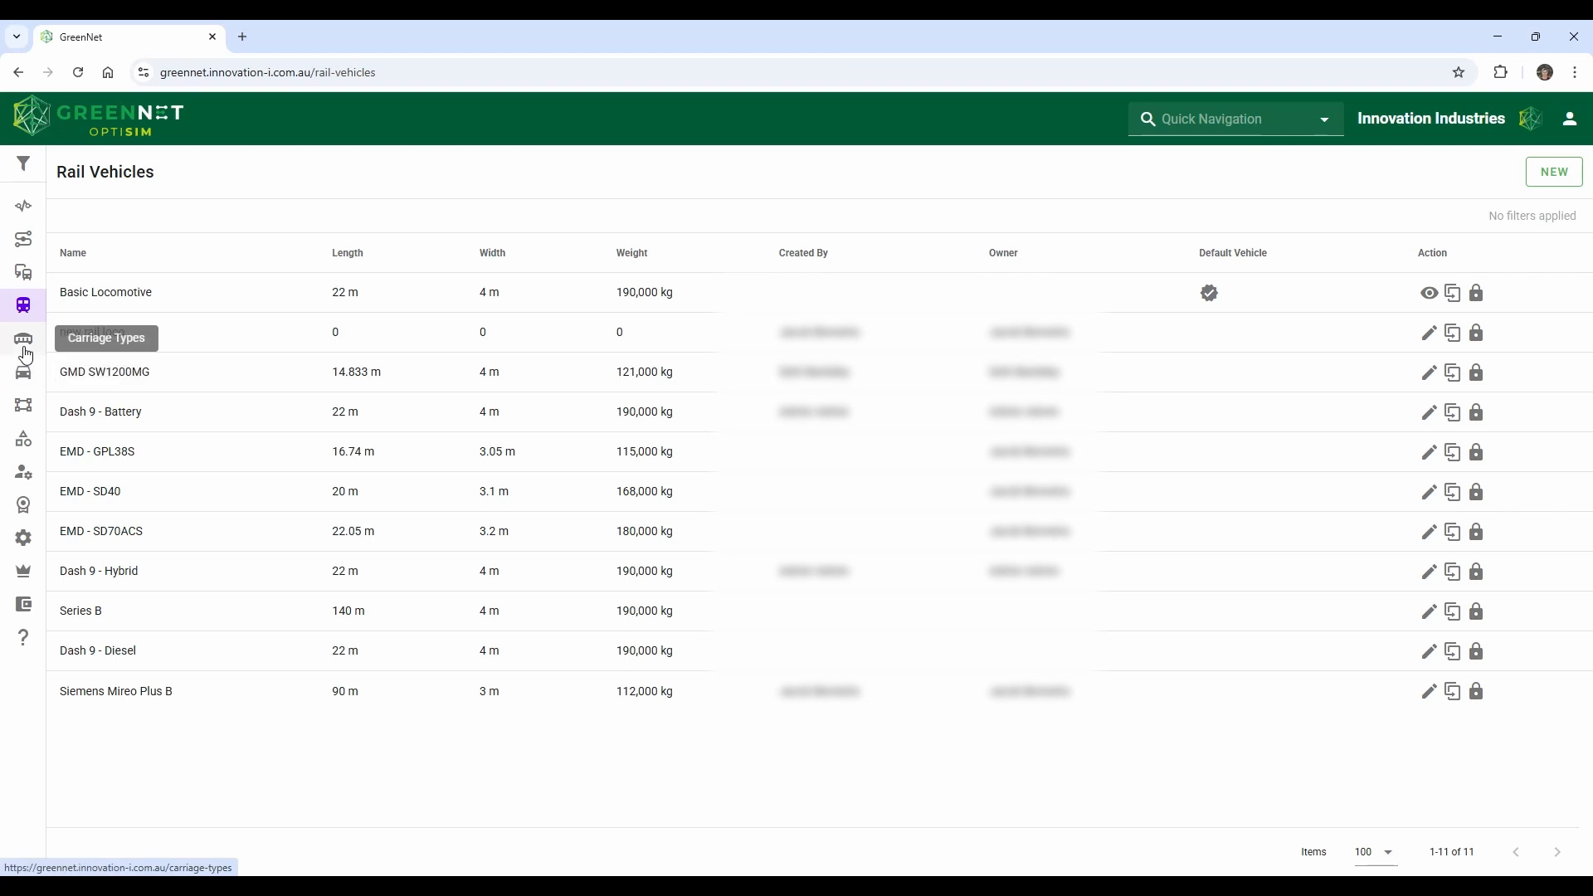
View the lists of carriage types, motor vehicles and event node types.
click(23, 341)
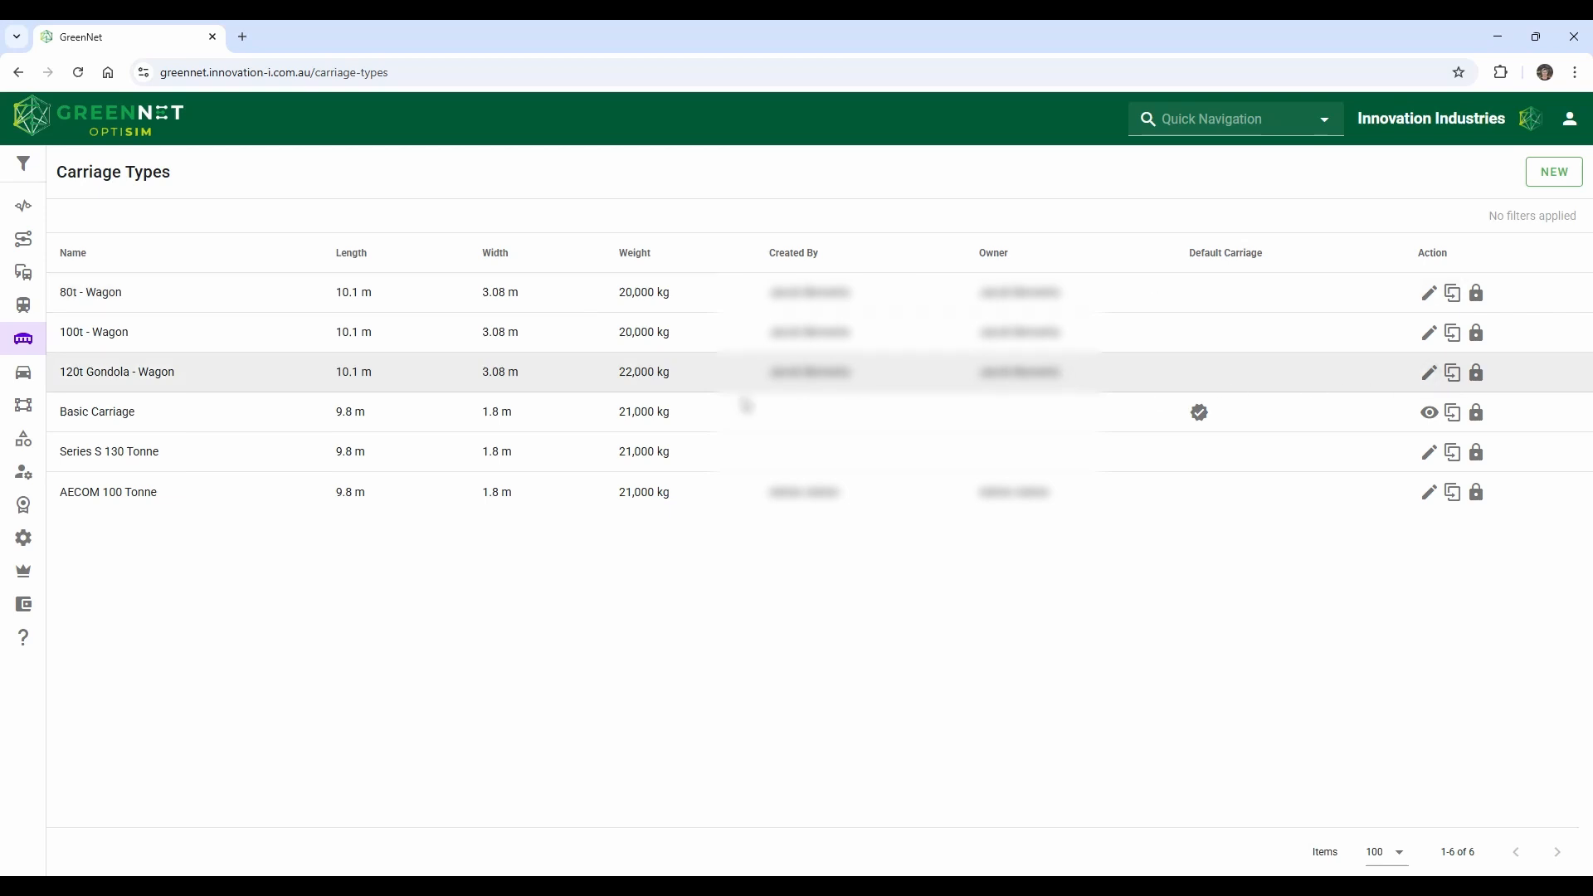
click(28, 382)
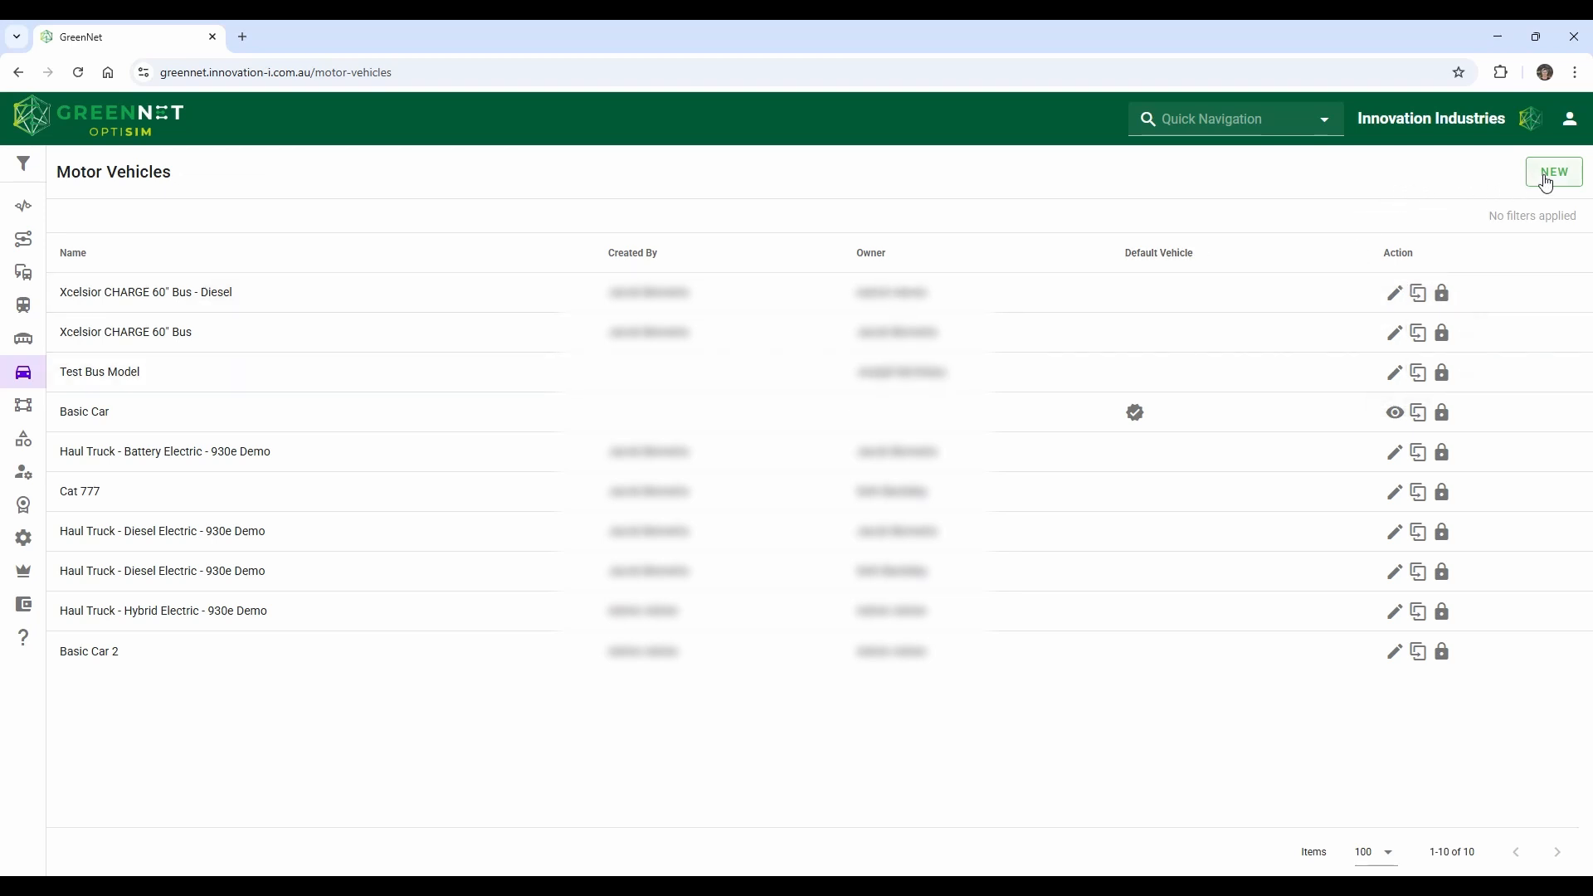
click(23, 410)
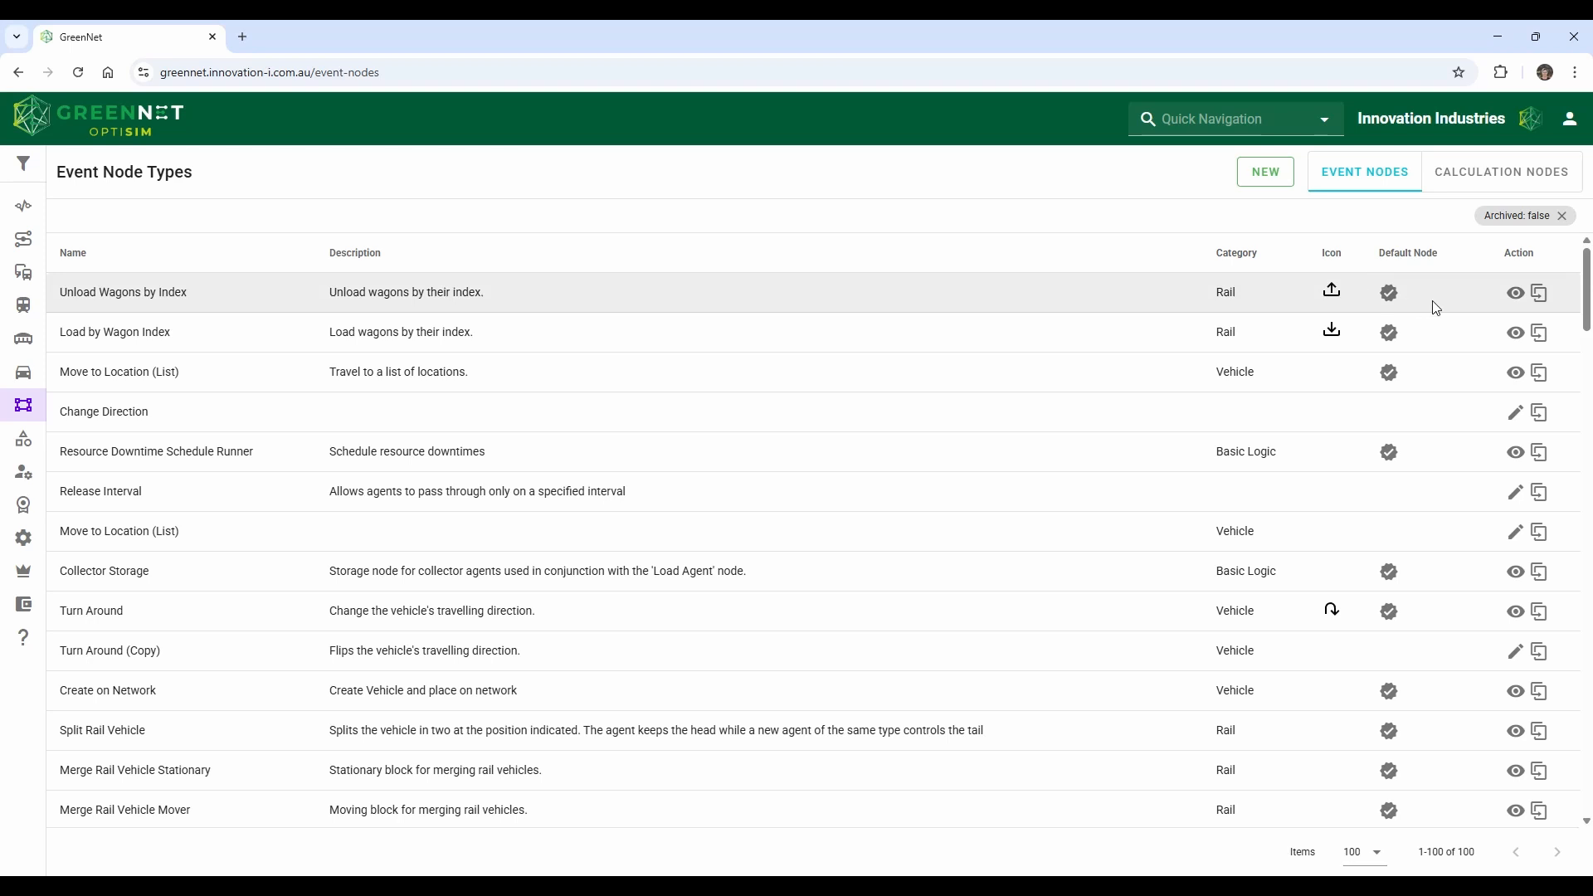
Open the Unload Wagons by Index event node and examine its exits and parameters.
click(1515, 295)
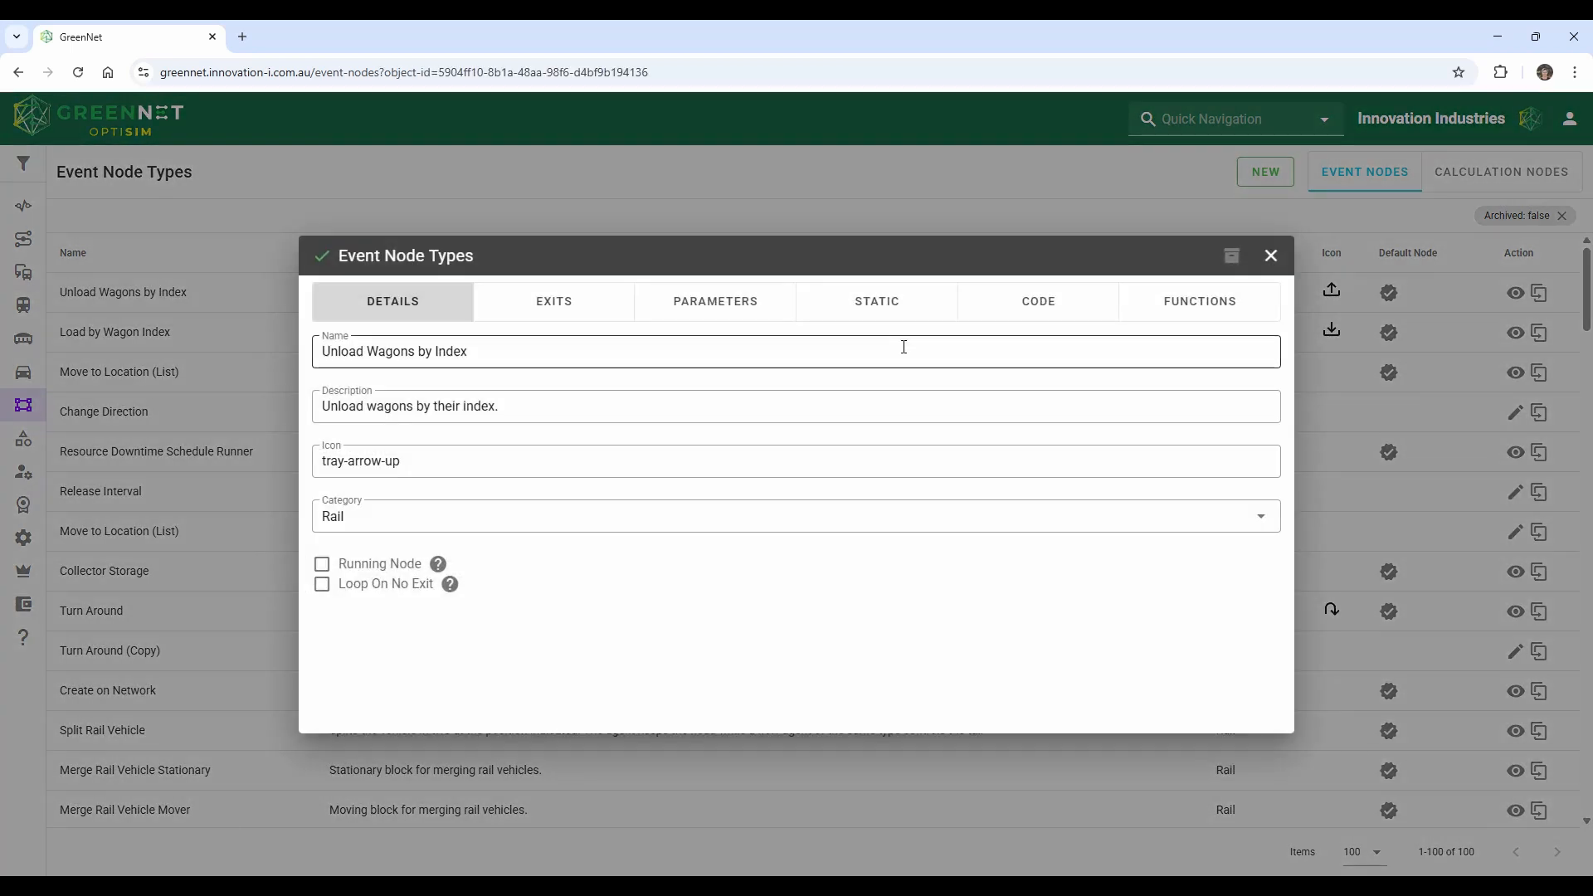
click(547, 303)
click(743, 303)
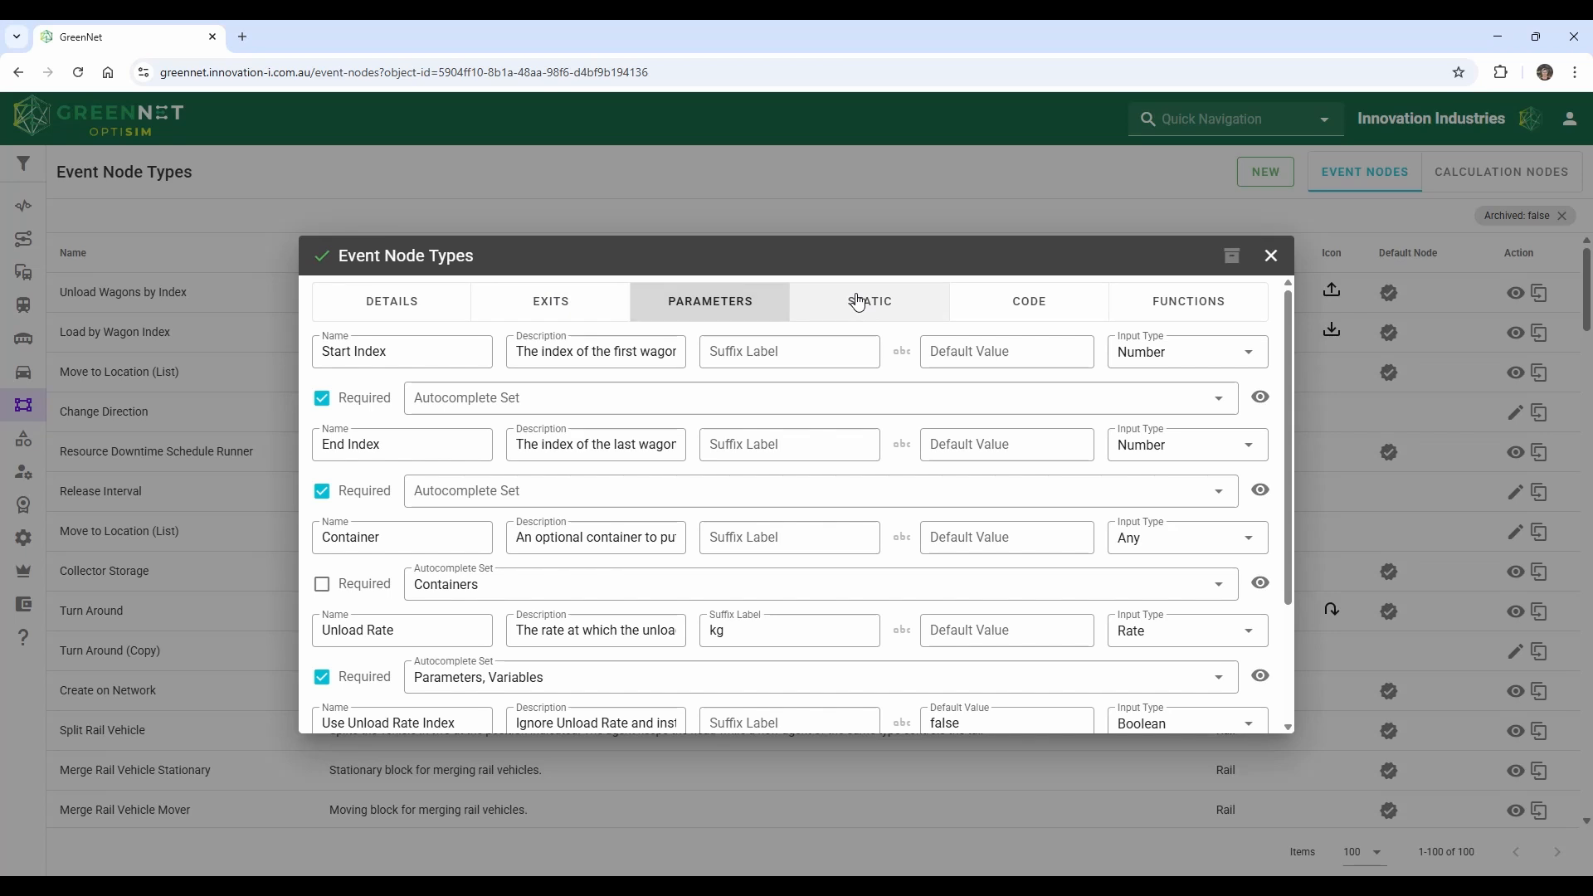
scroll(859, 332, down, 2)
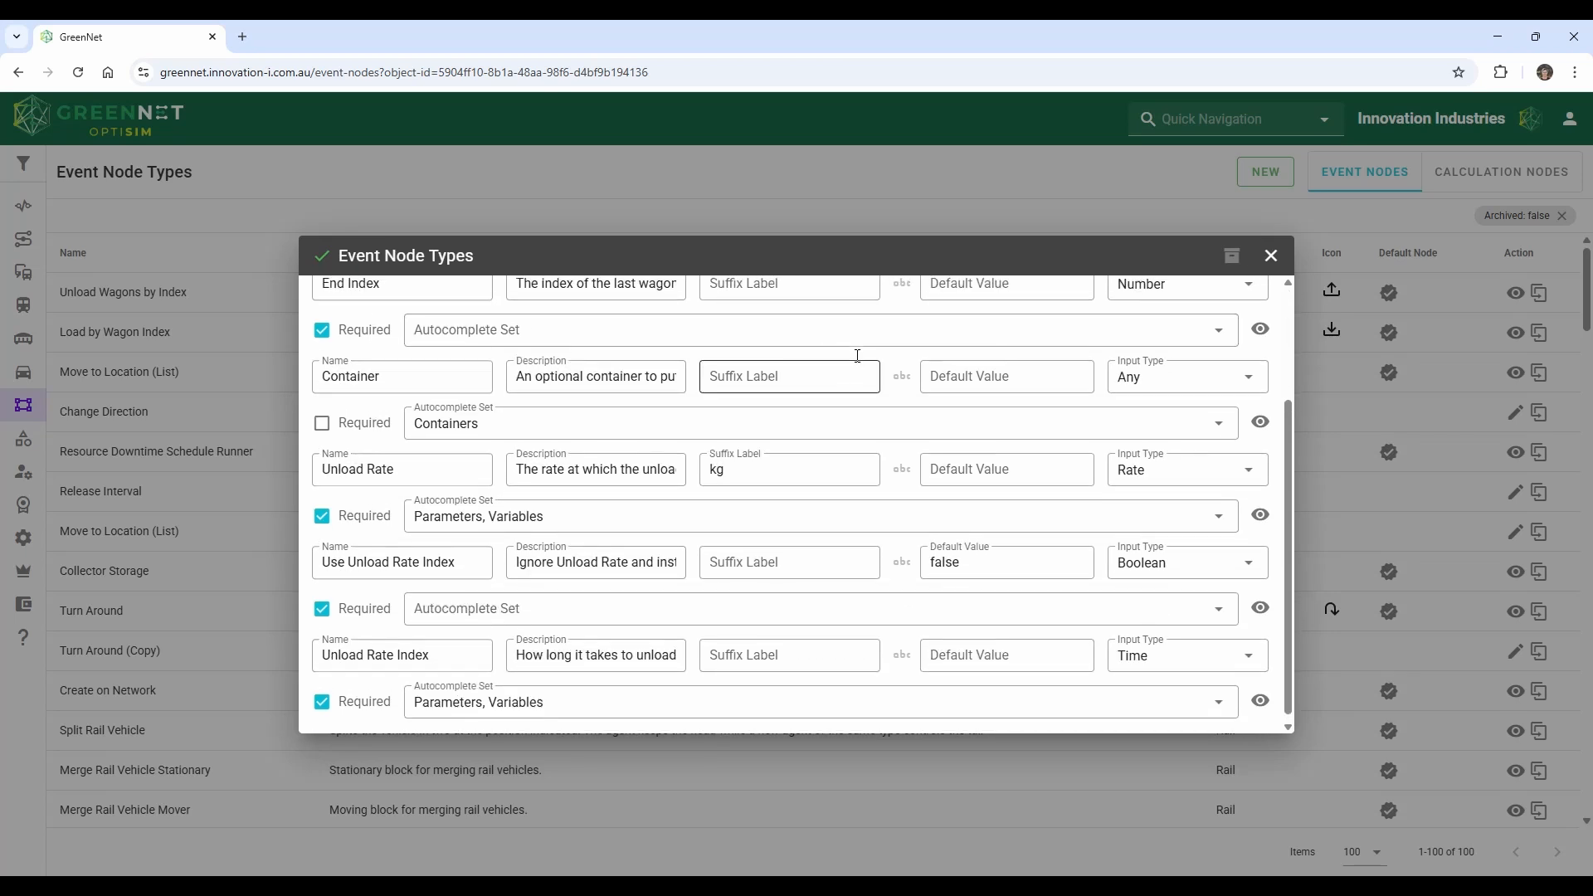
scroll(854, 356, up, 2)
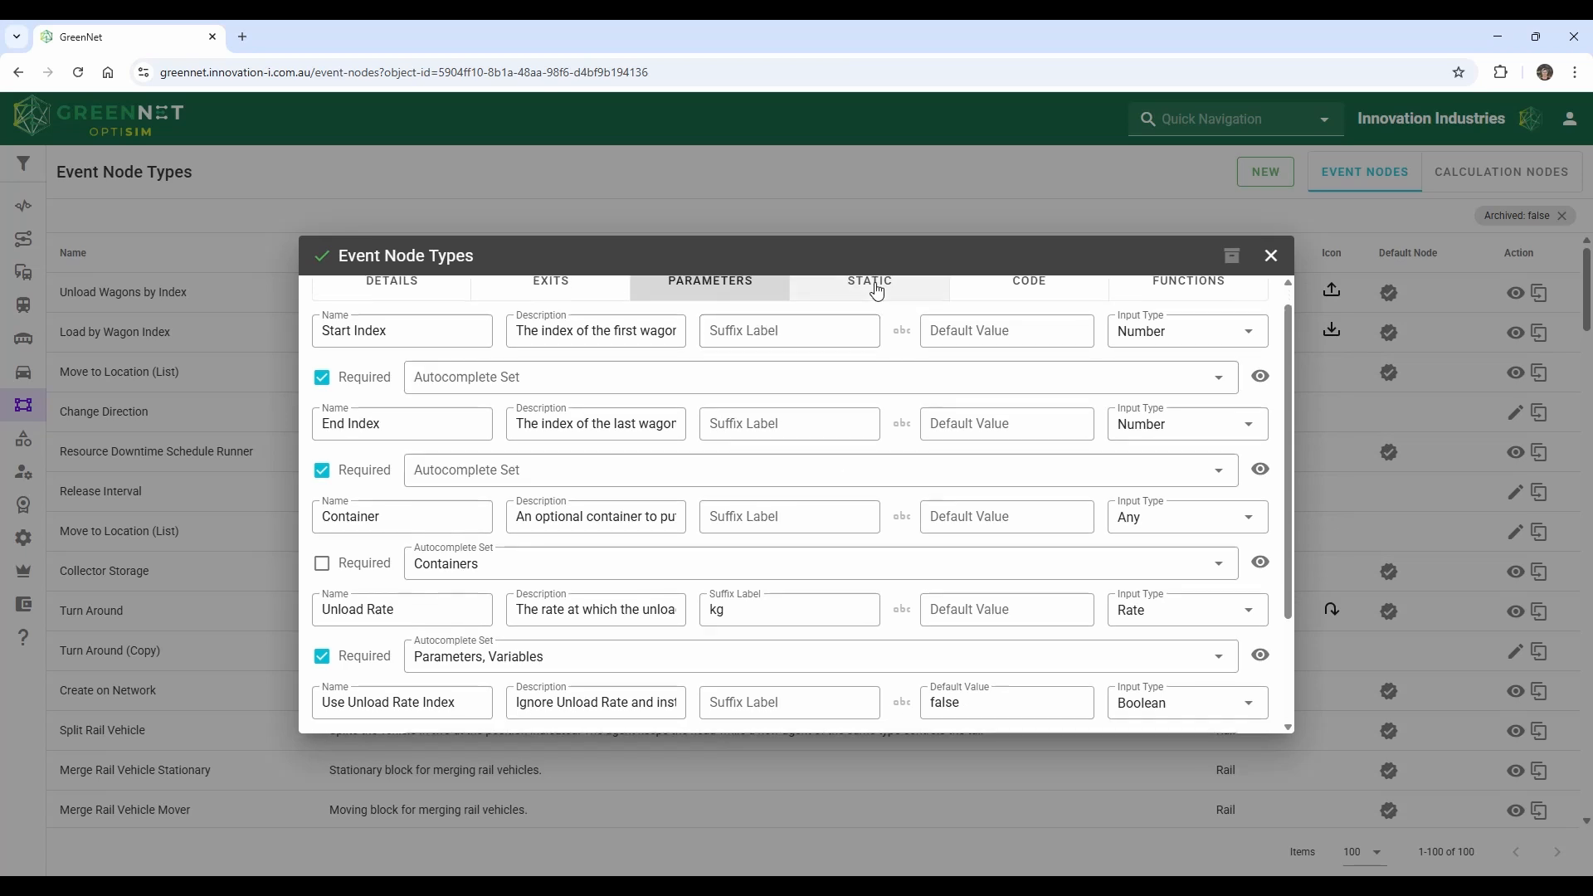
Examine the node's static settings, code and functions, and close the node.
click(871, 298)
click(738, 328)
scroll(888, 440, down, 3)
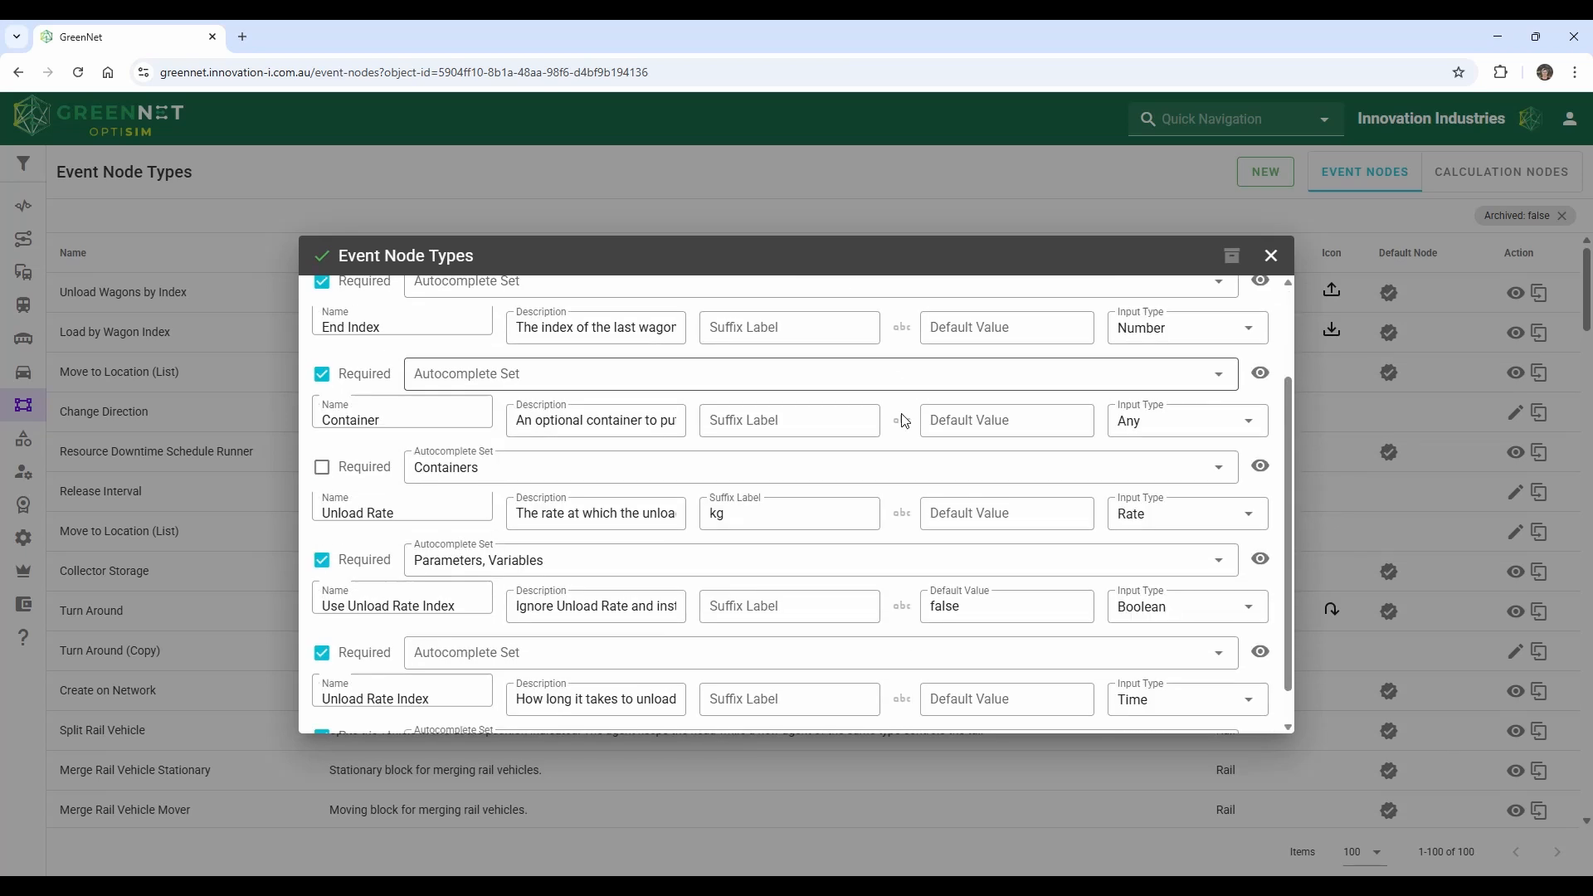
scroll(1017, 360, up, 3)
click(1014, 311)
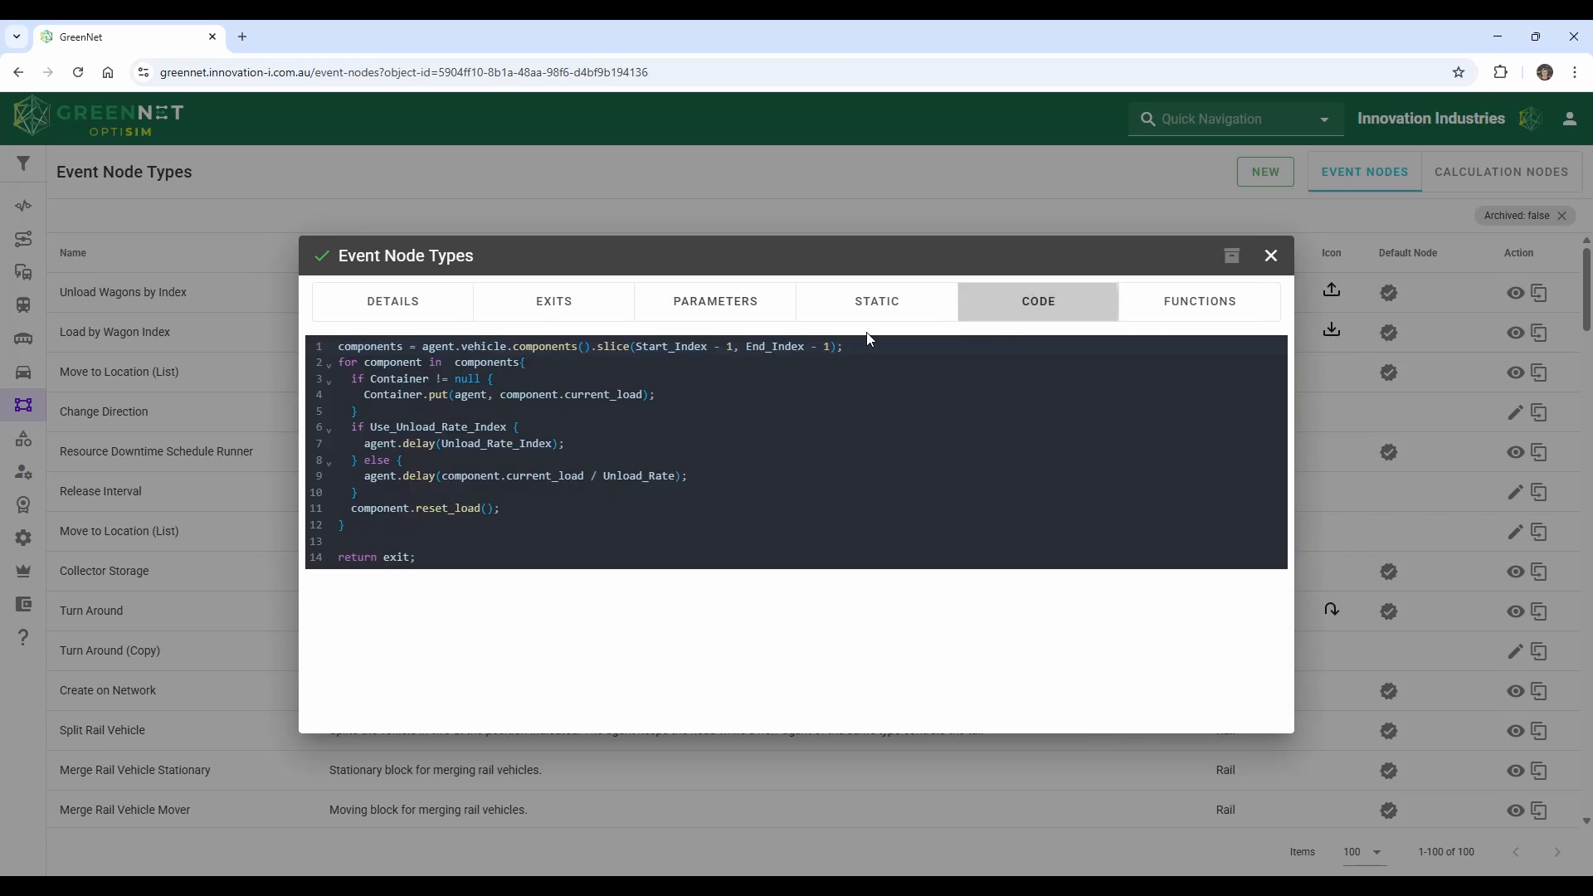
click(1175, 306)
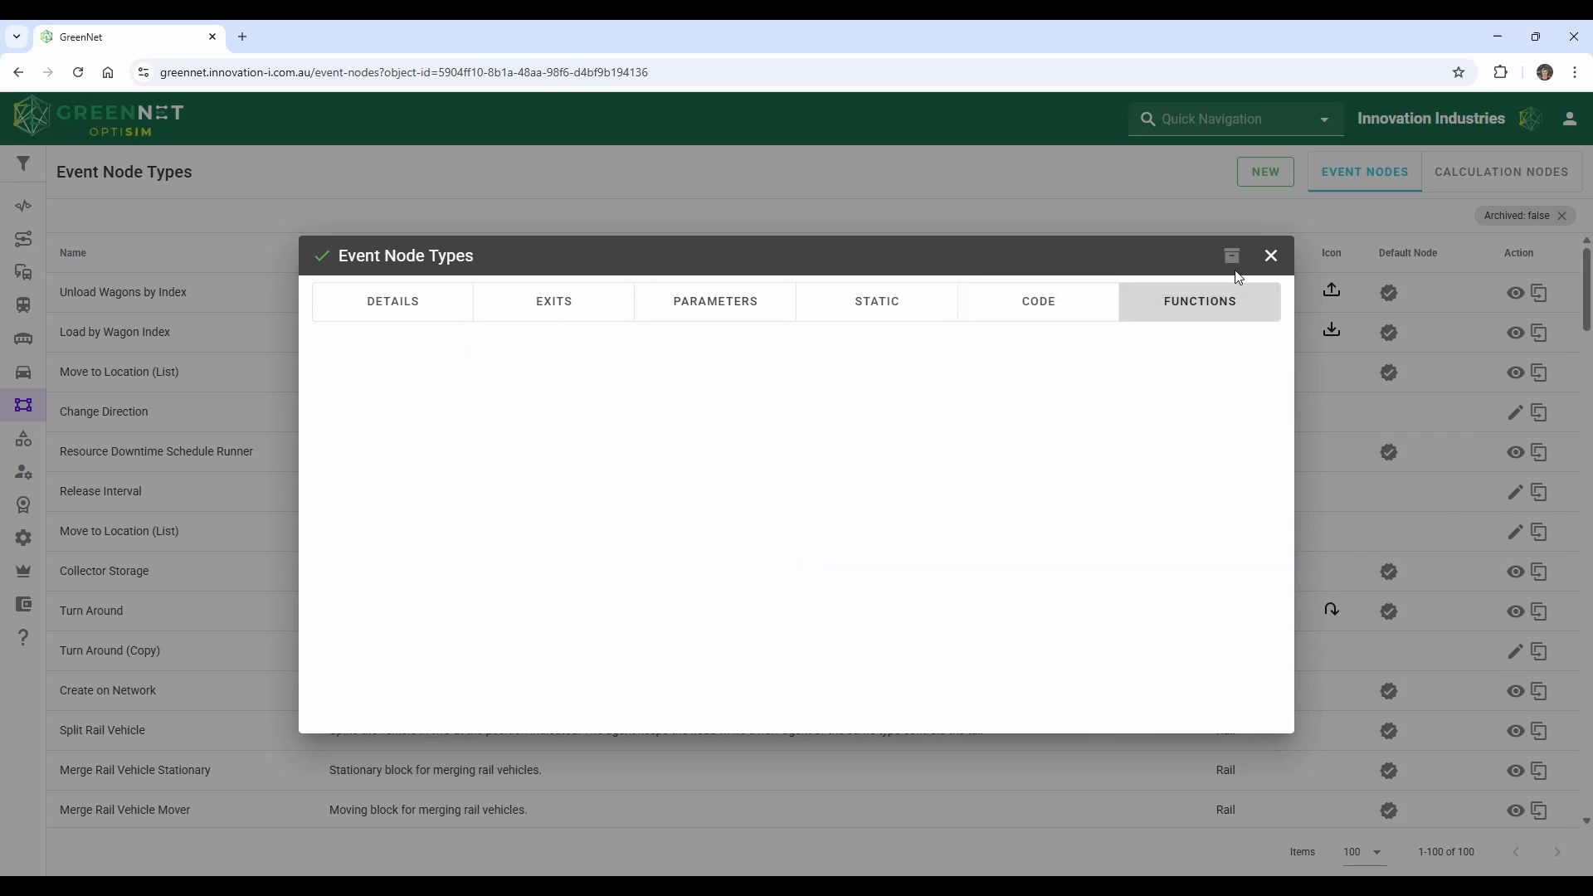
click(1270, 255)
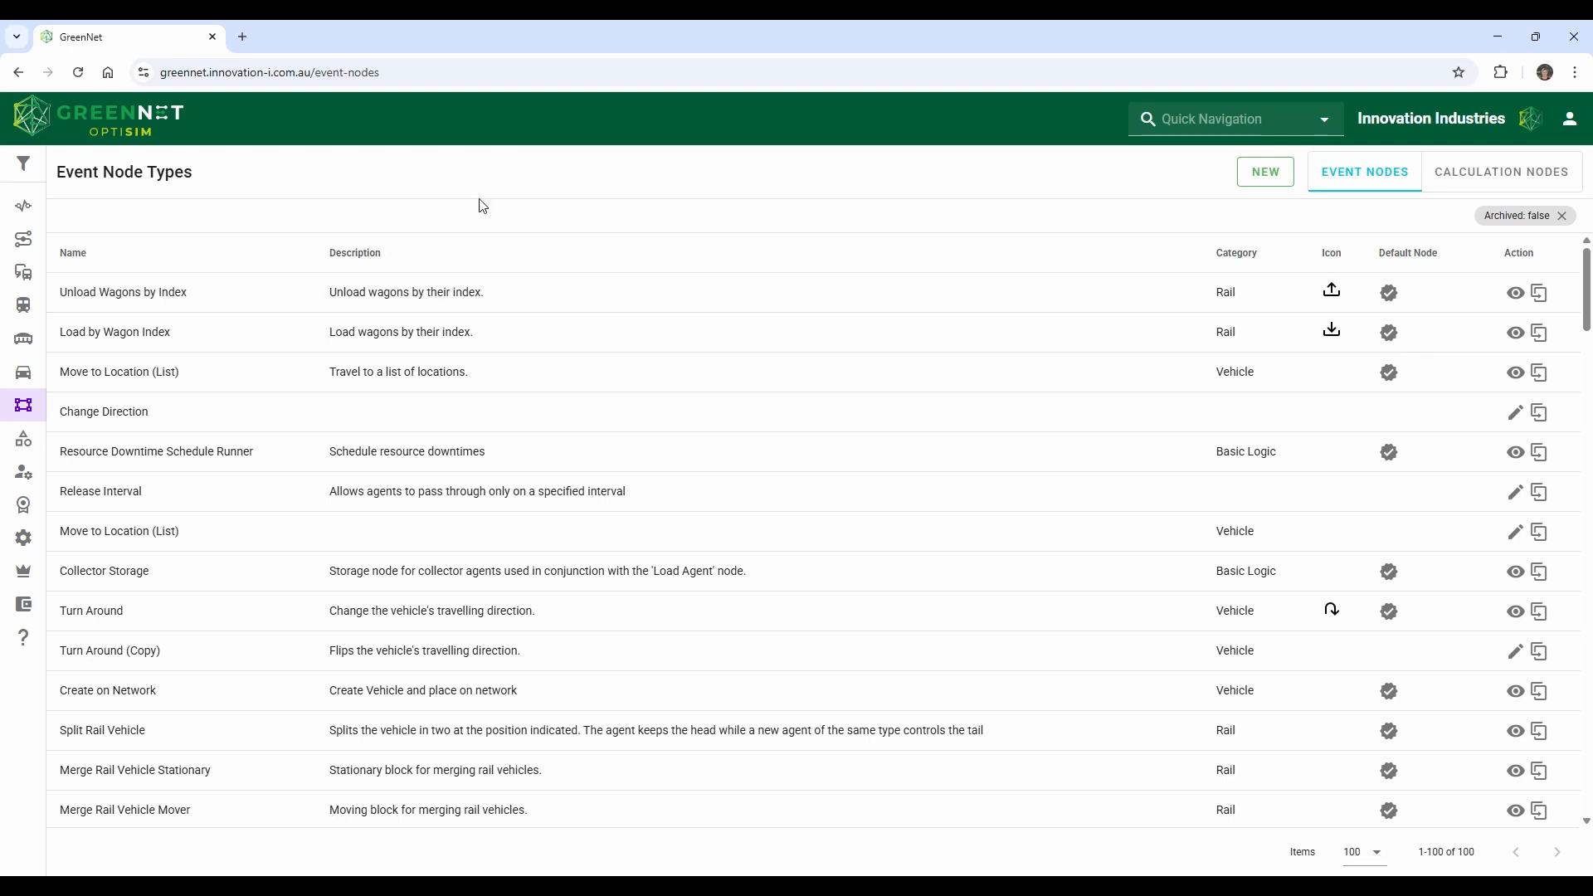
Filter the event node types by the name "wagon", clear the filter and hide the filter options.
click(23, 163)
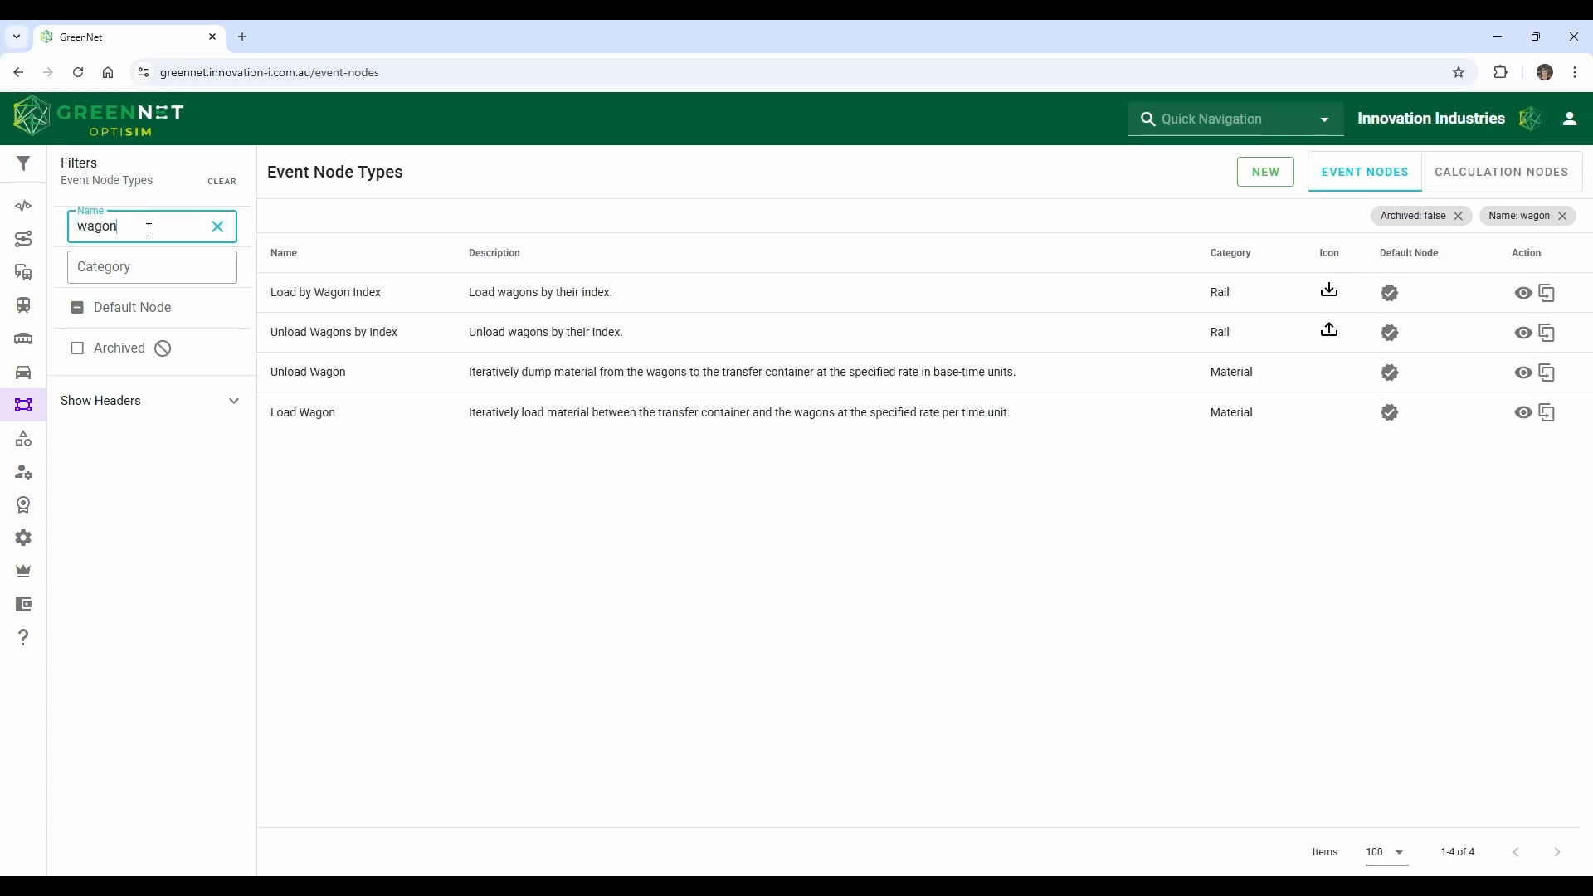
click(217, 228)
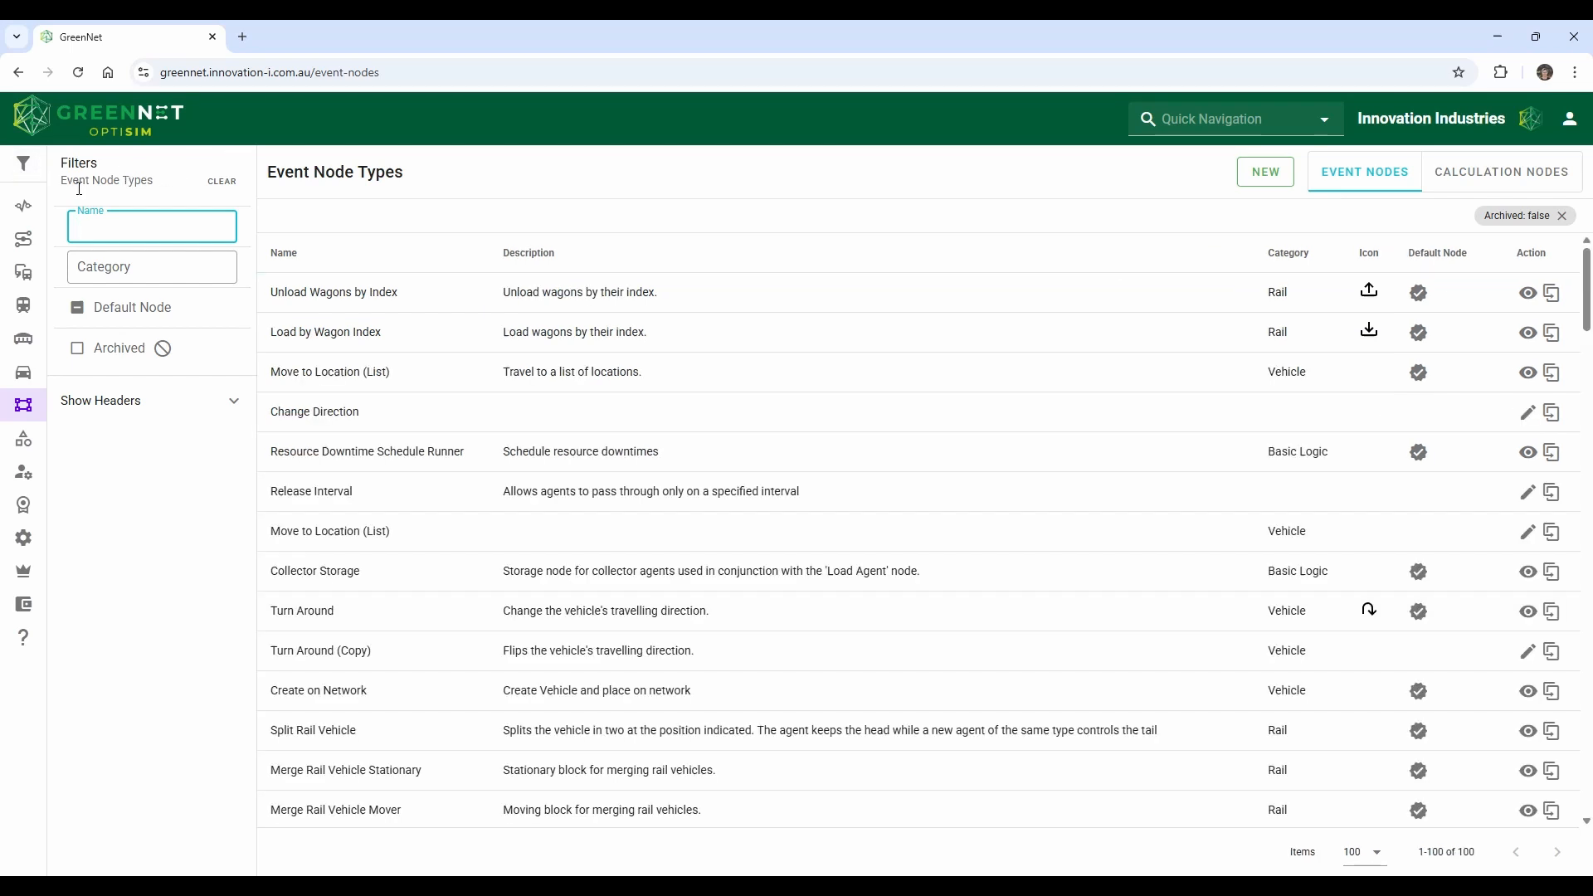
click(23, 164)
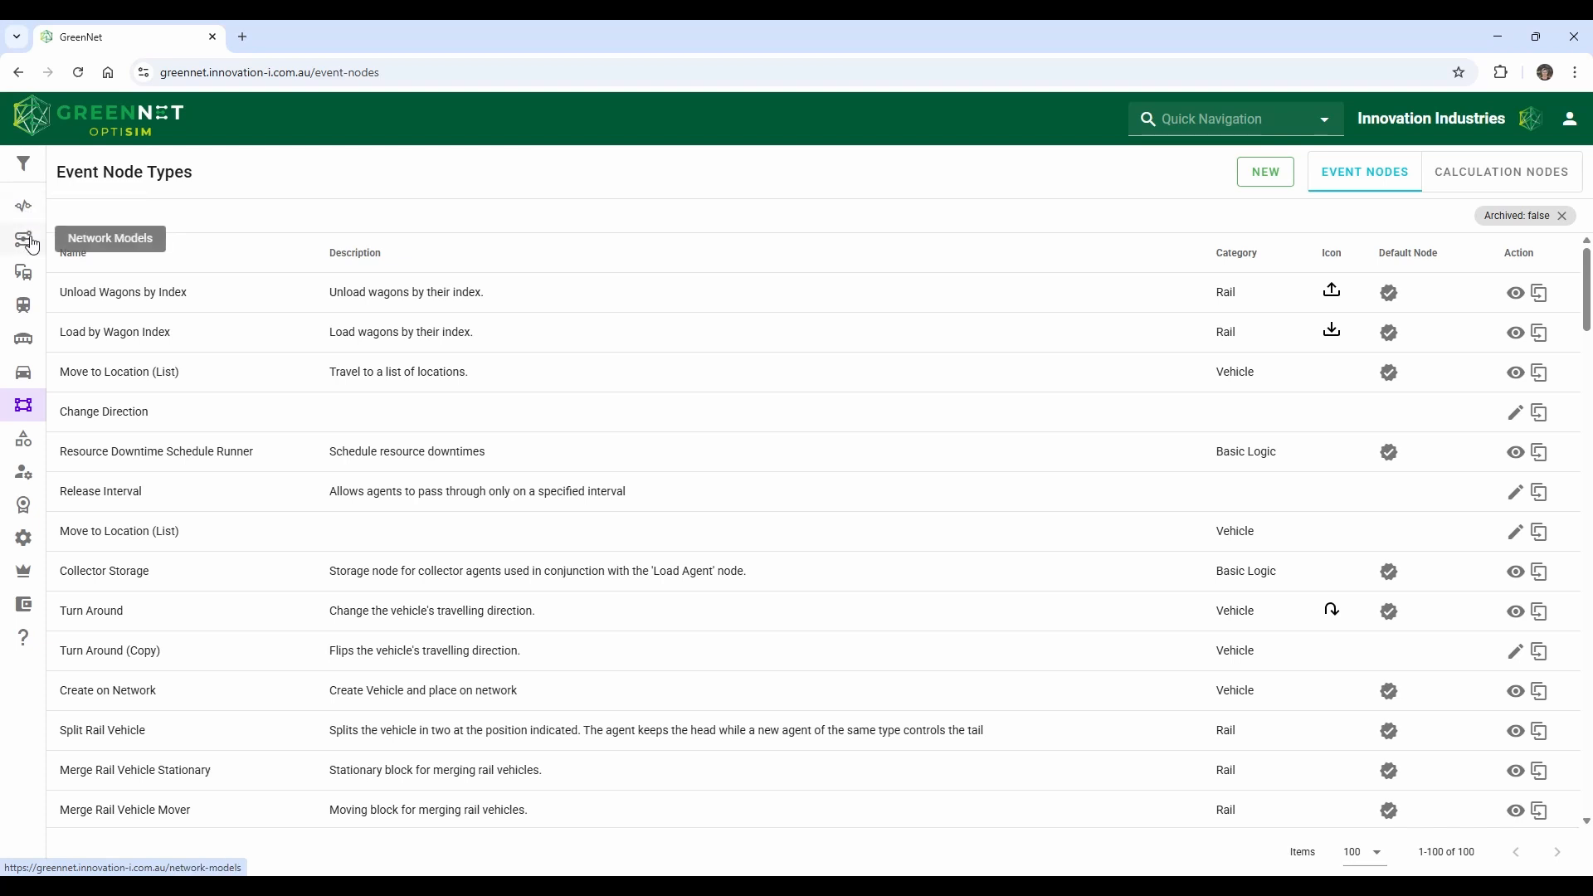
Filter the network models by the name "port" and clear the filter.
click(23, 239)
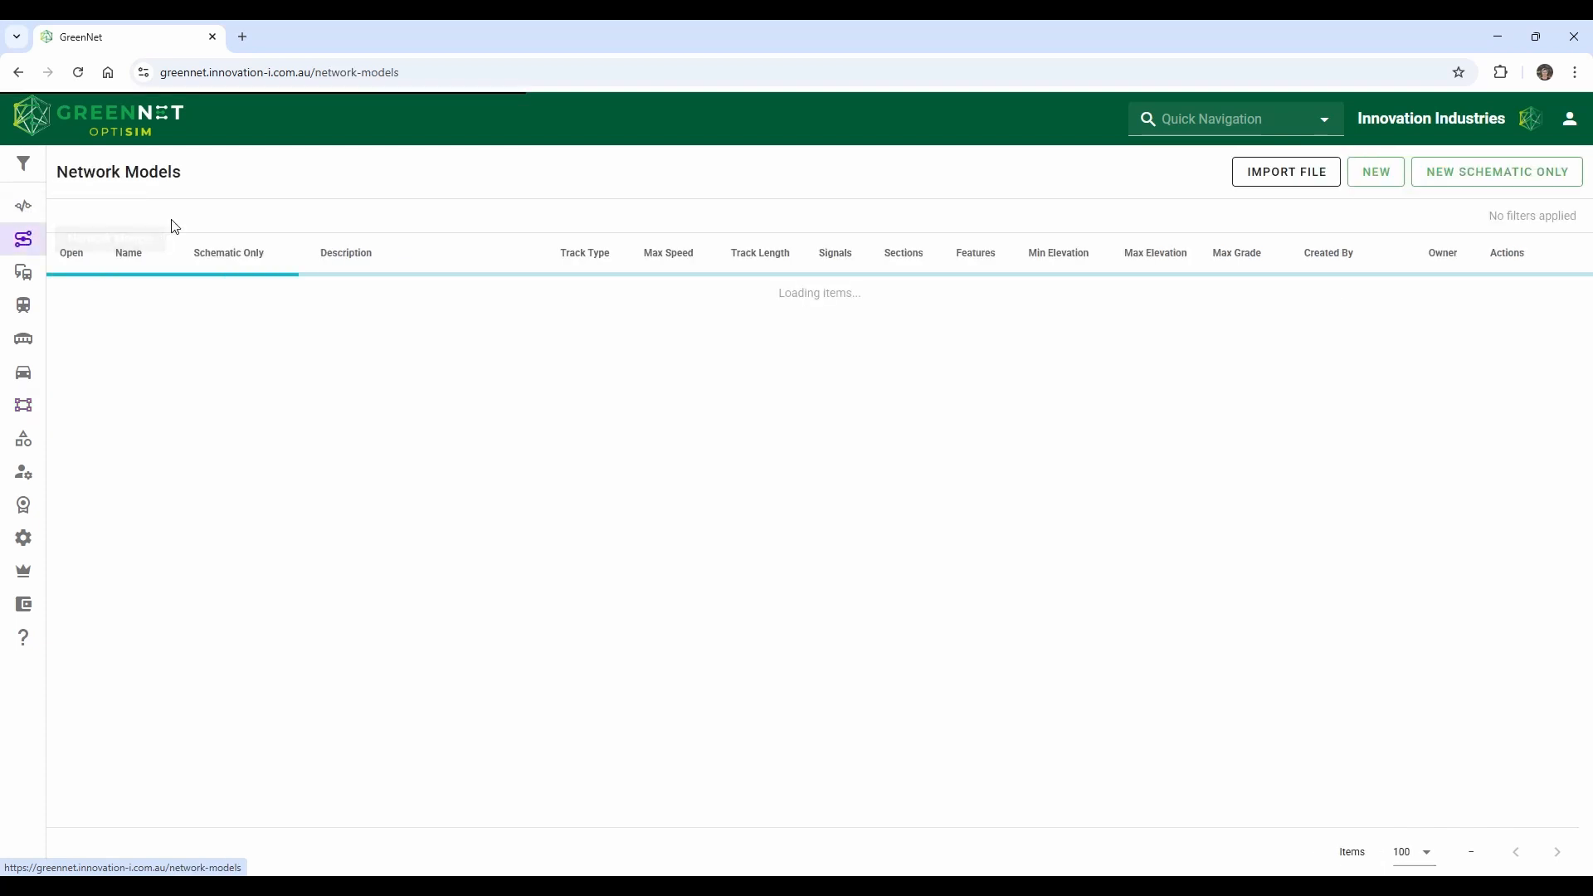
click(23, 164)
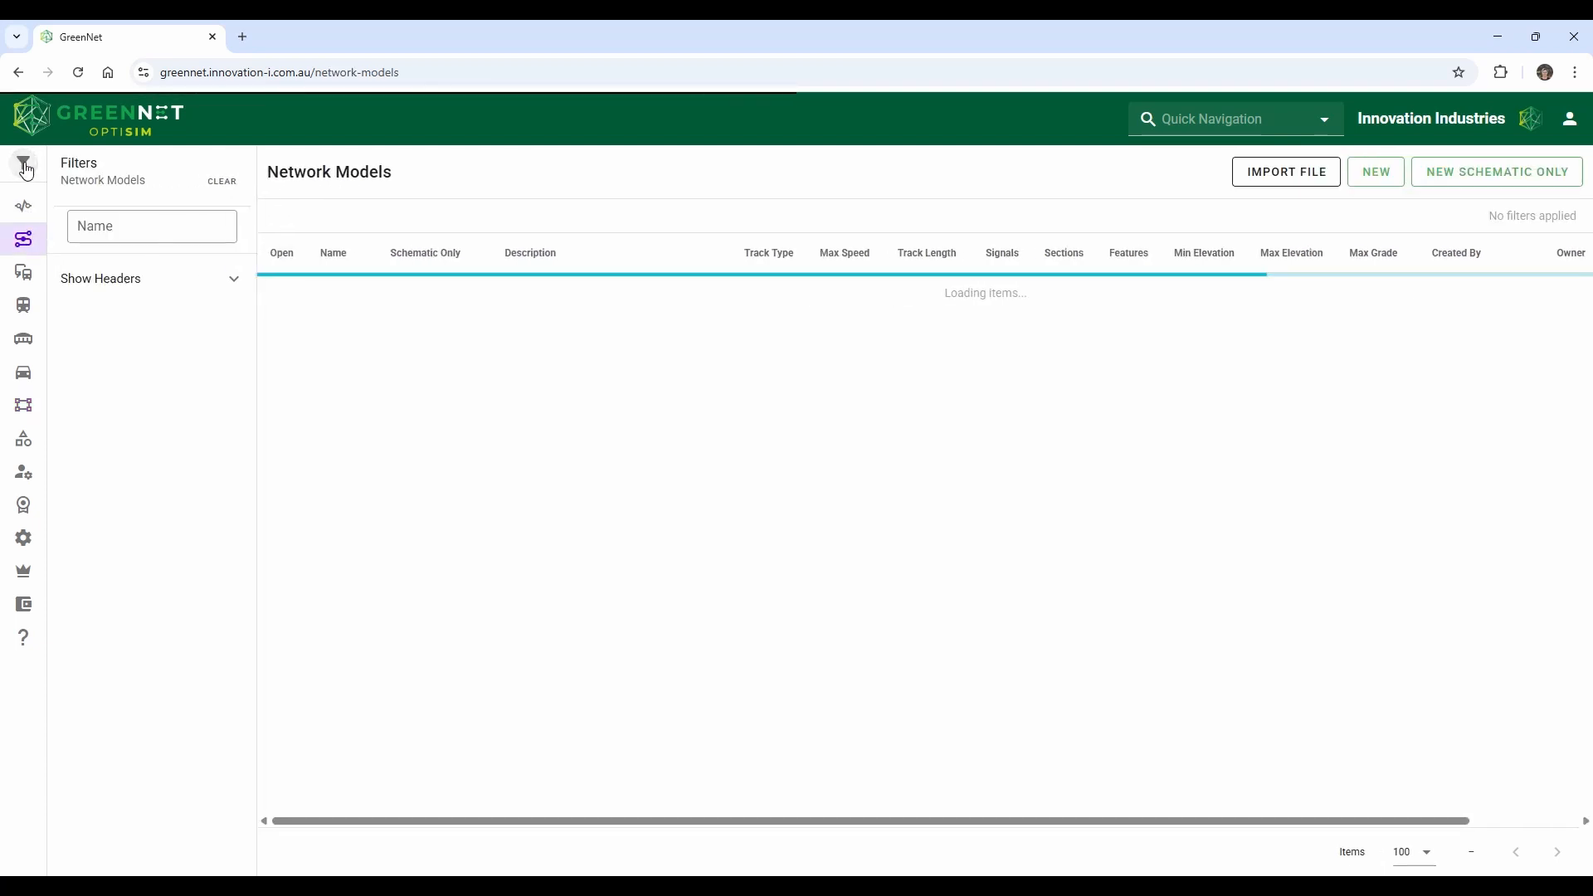
click(130, 222)
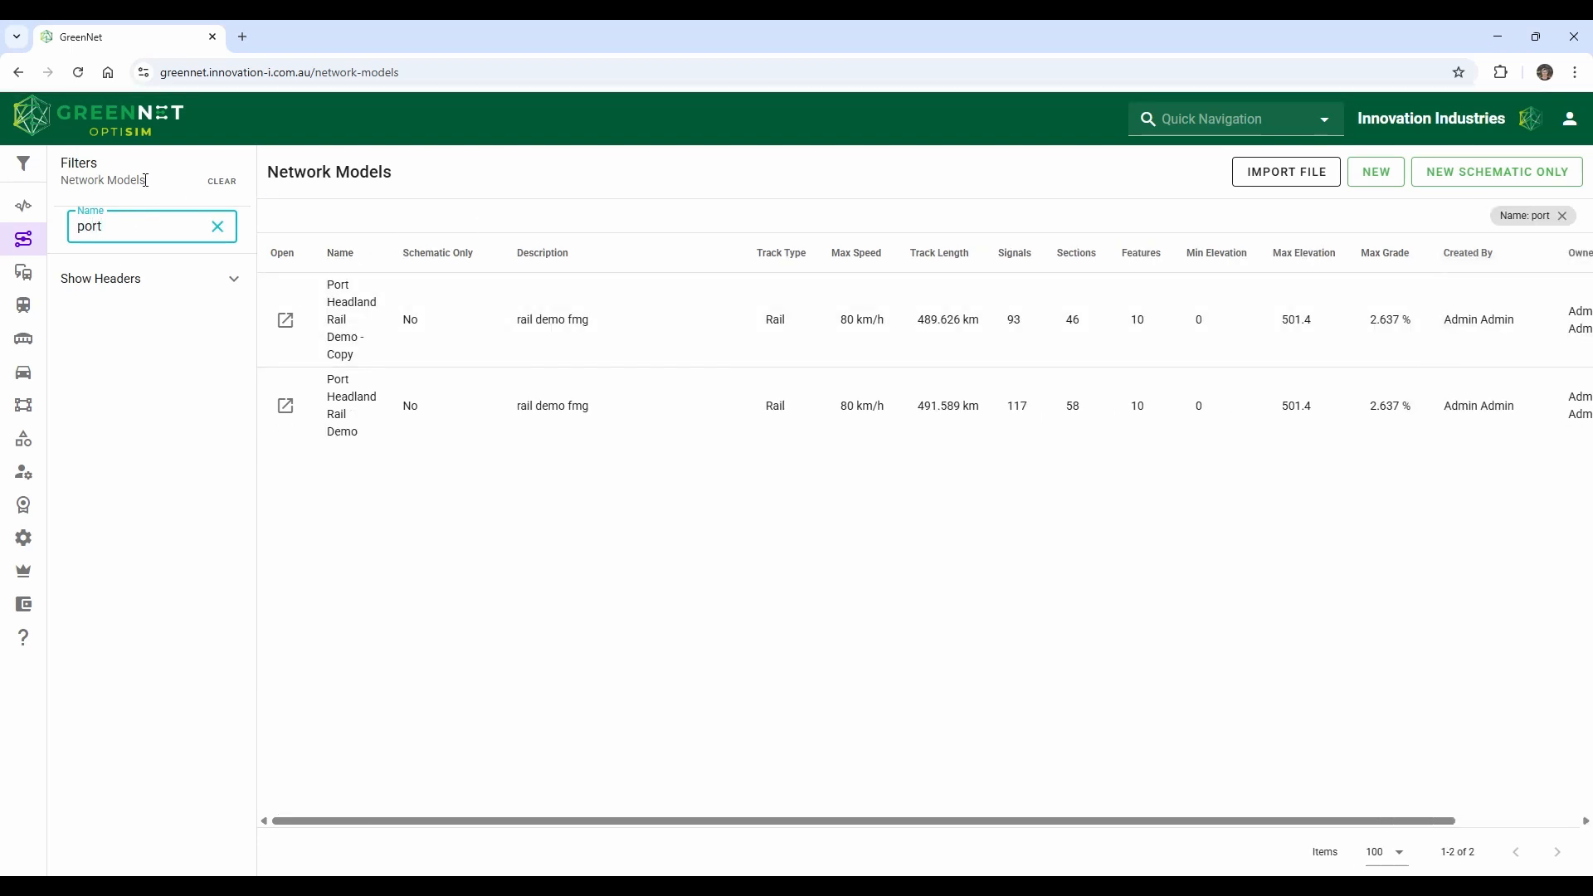
click(218, 229)
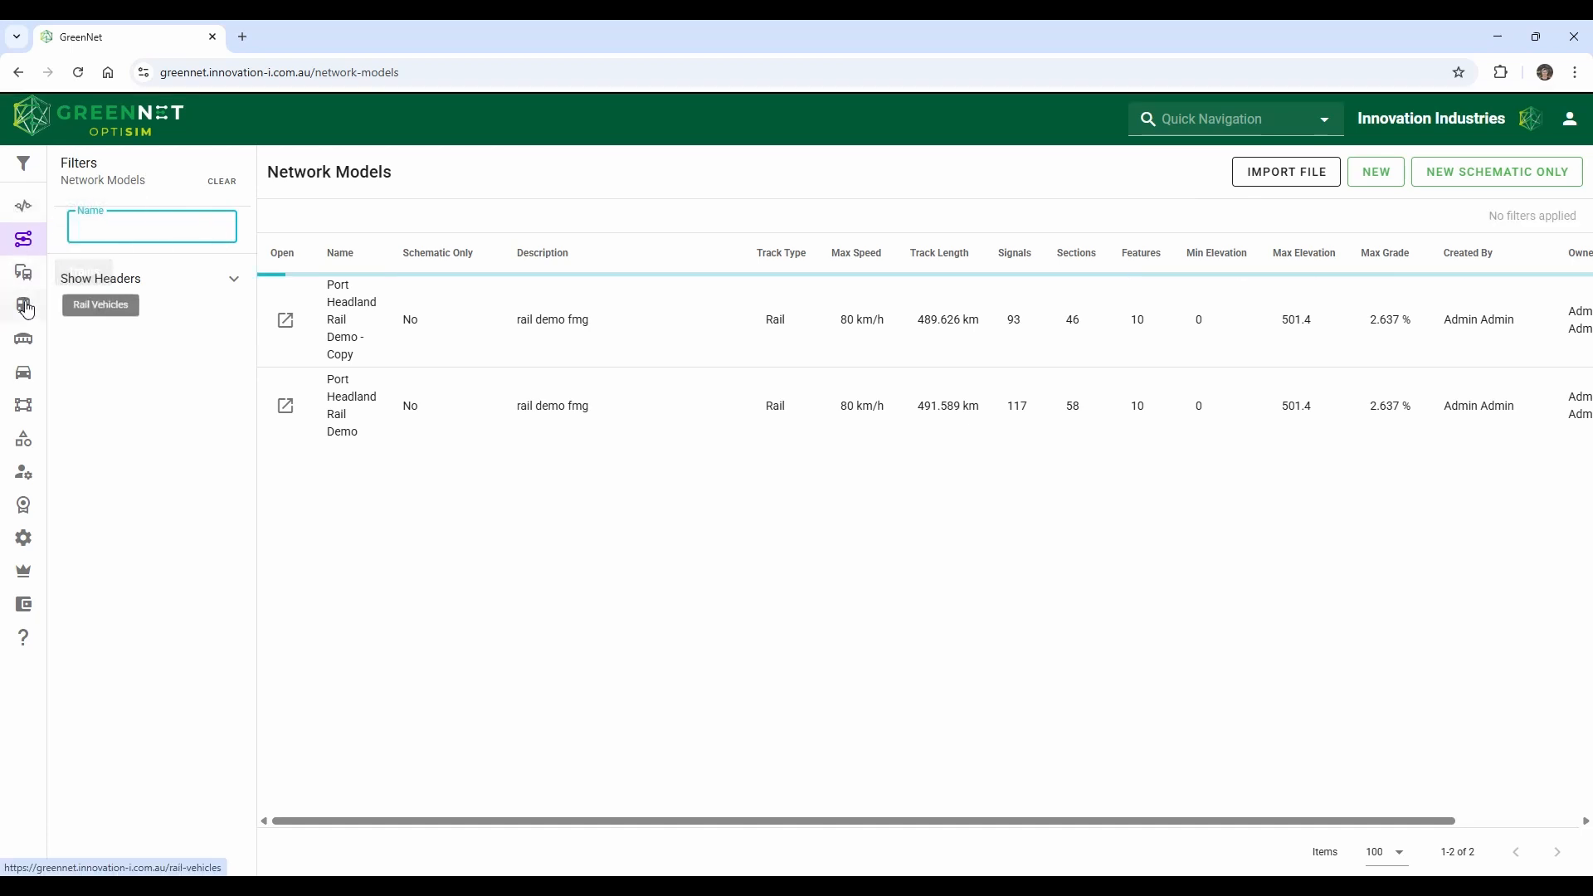
View the carriage types, event node categories, users and user groups lists, and hide the filter options.
click(24, 339)
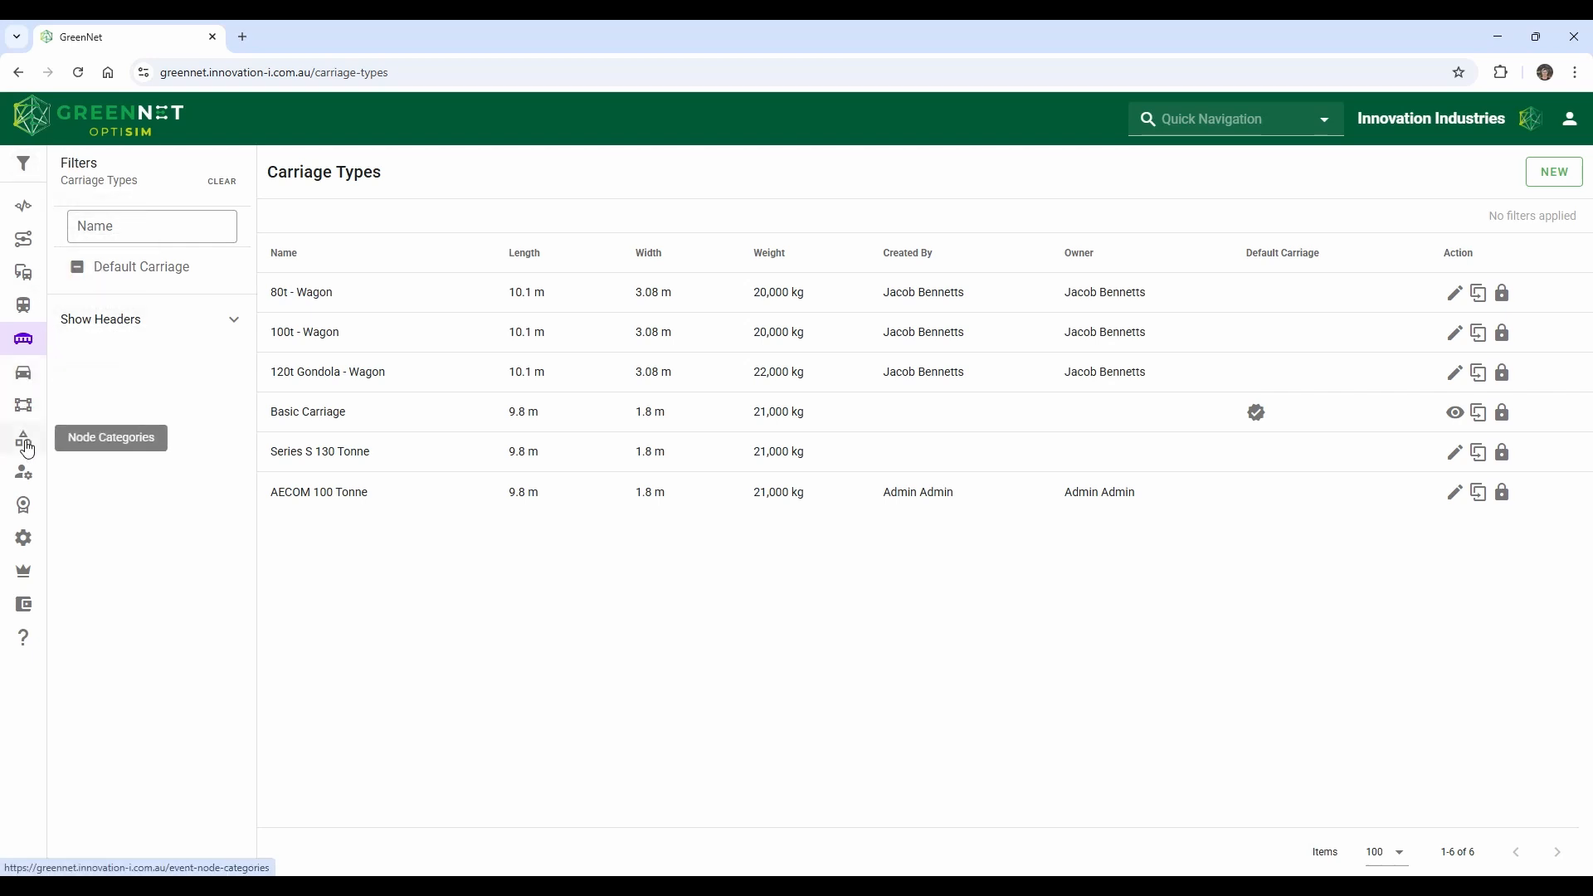
click(25, 446)
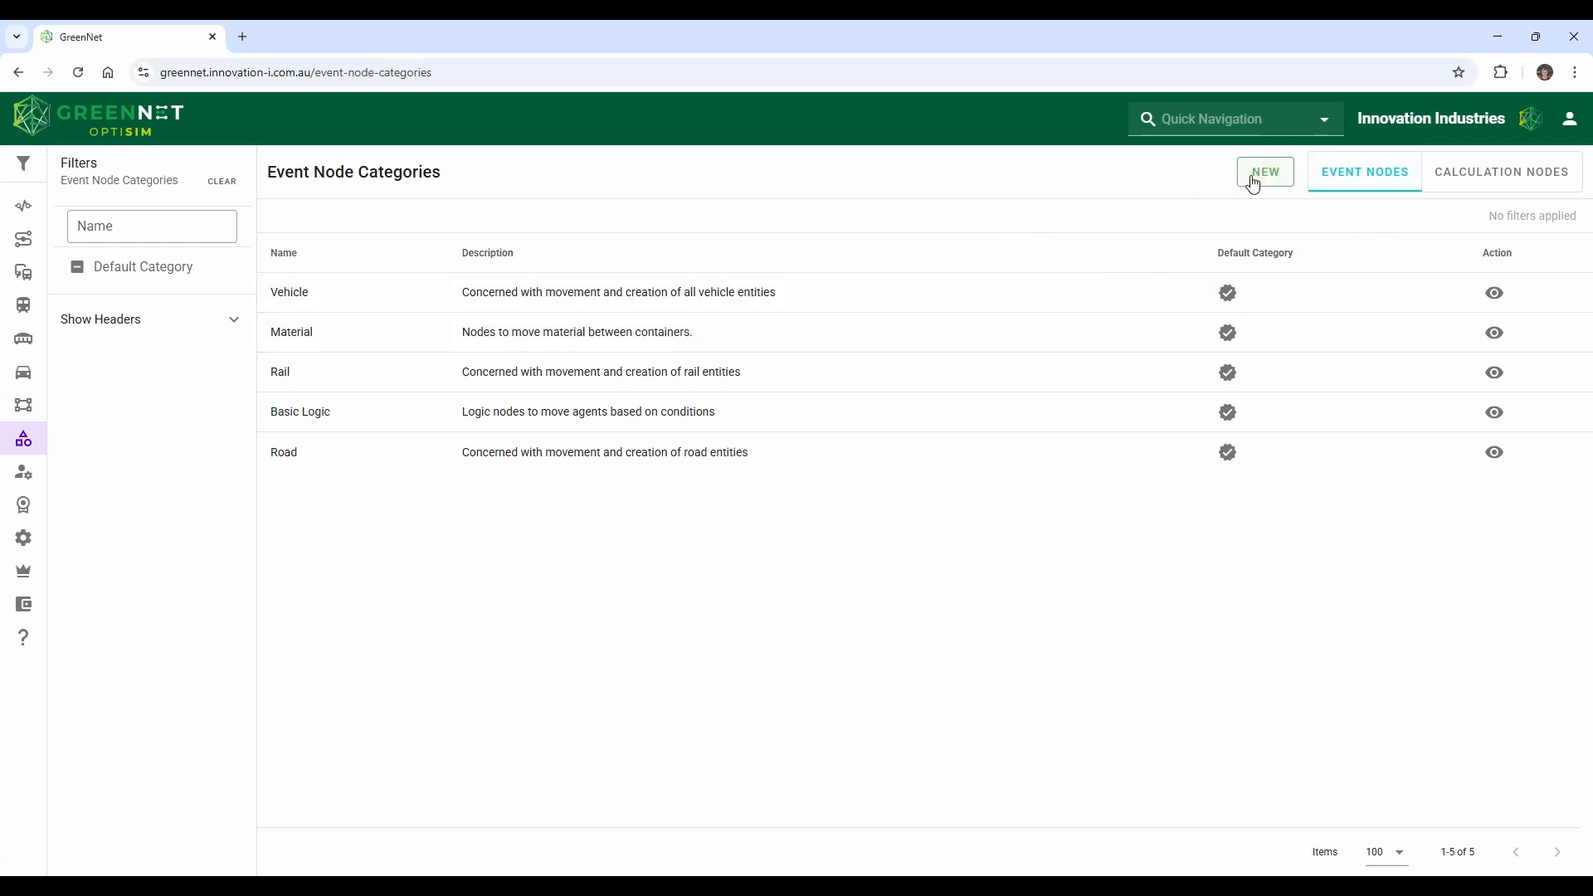
click(28, 482)
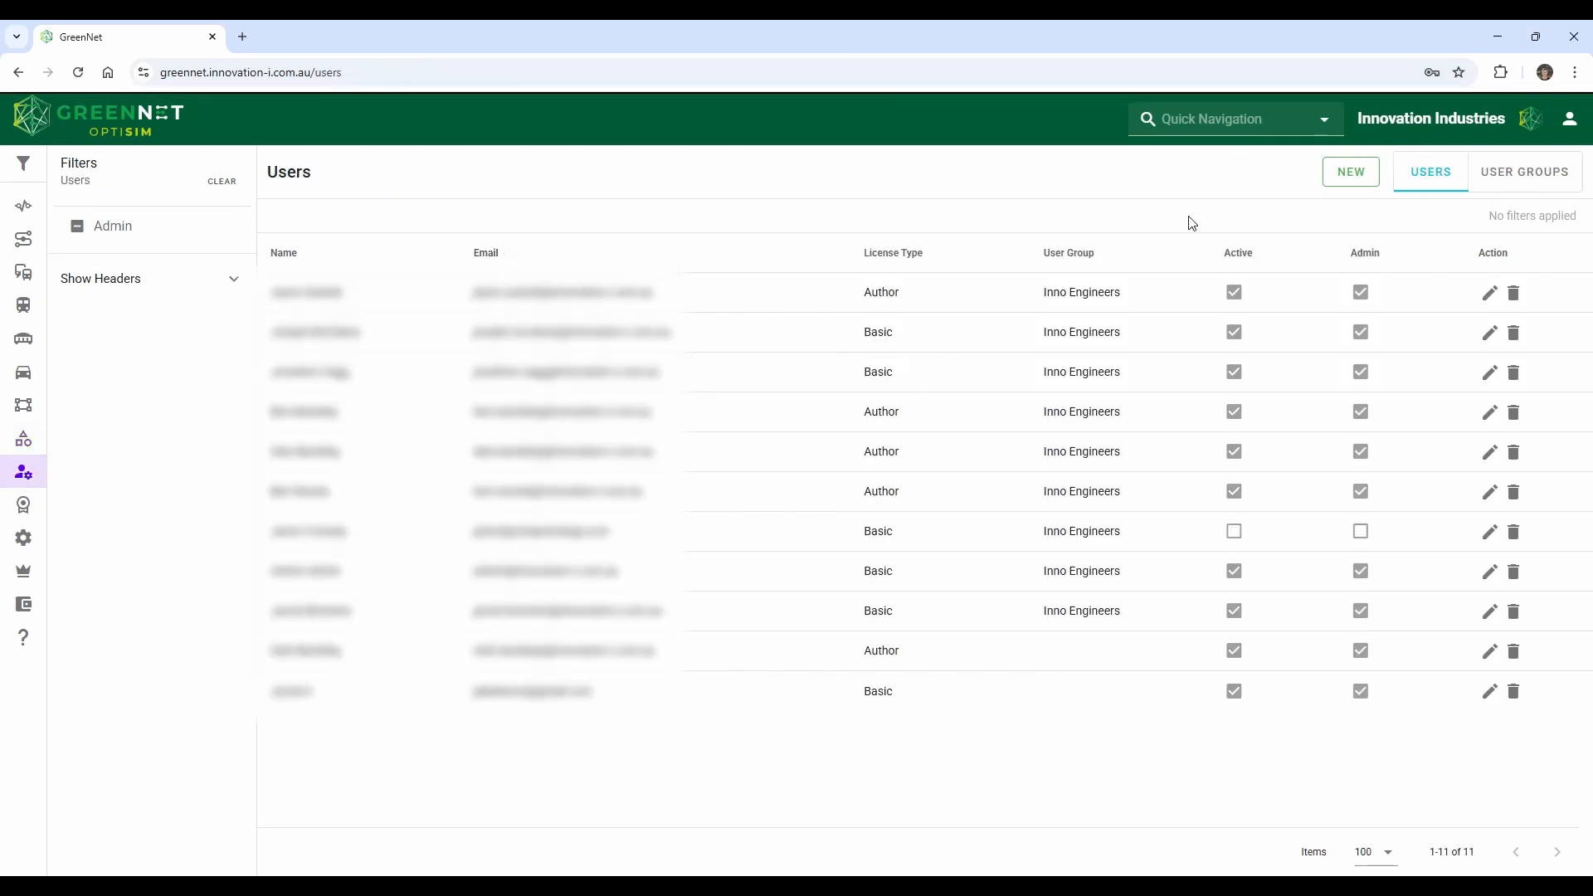
click(1487, 176)
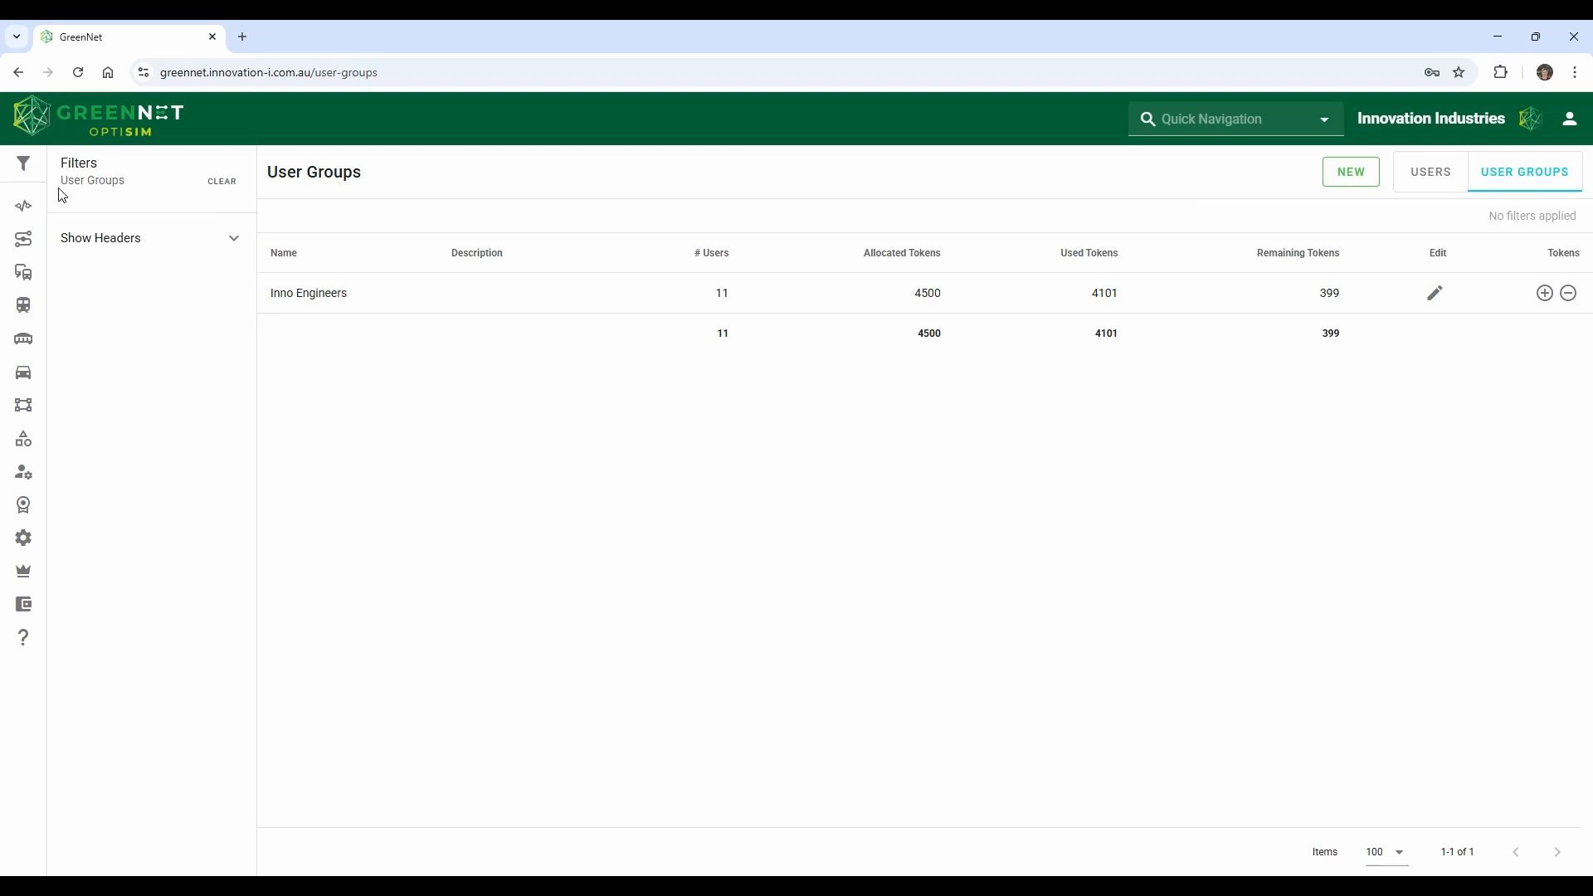
click(23, 170)
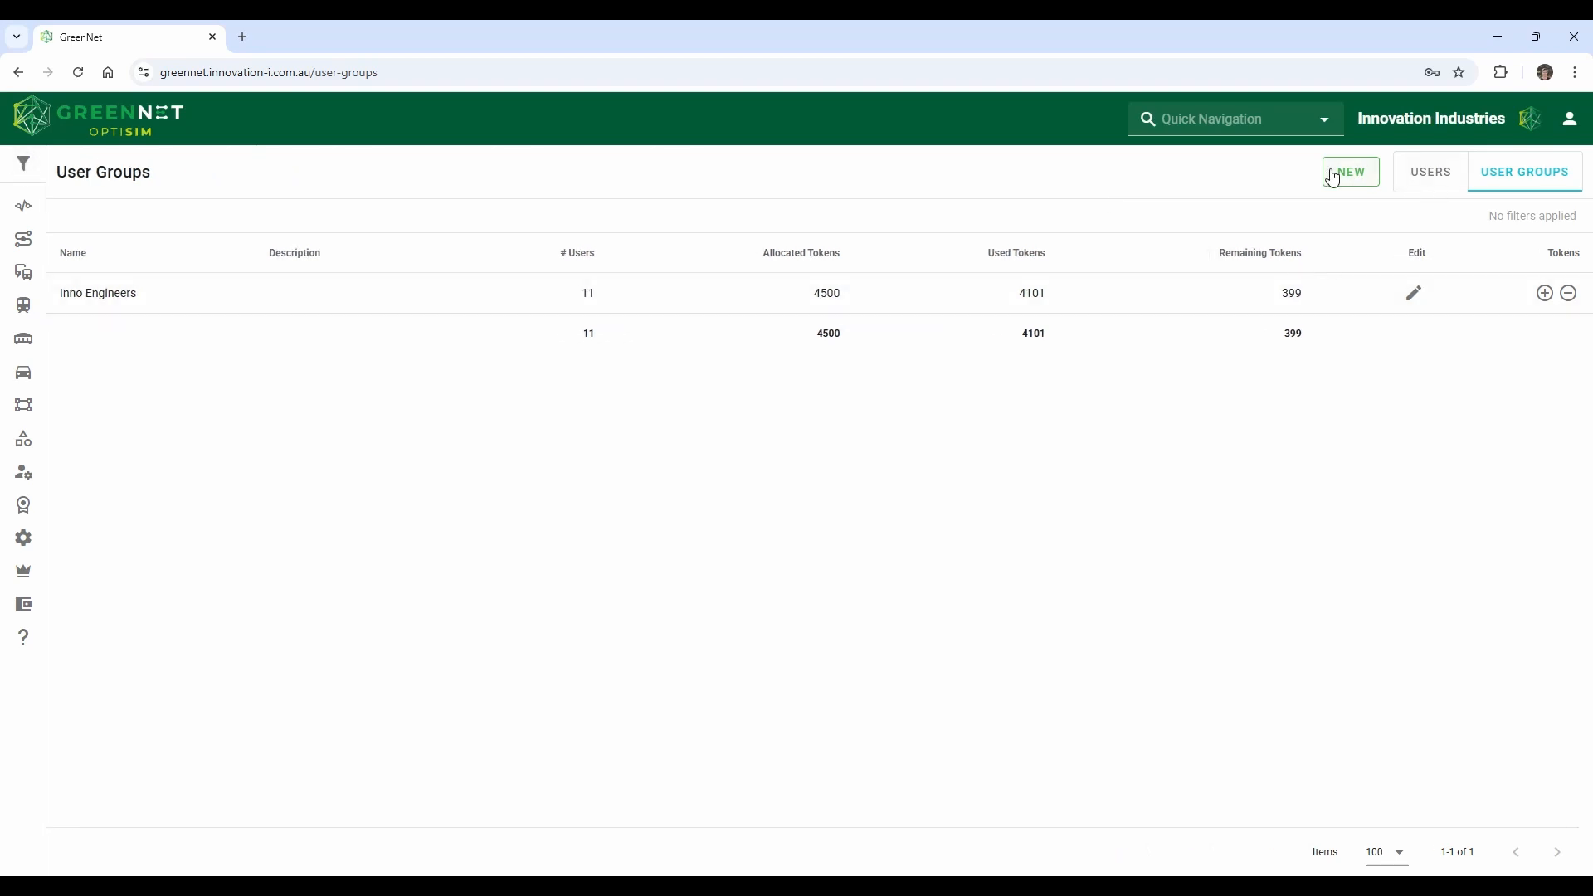
Examine the blank forms for a new user group and a new user, closing each without saving.
click(1368, 174)
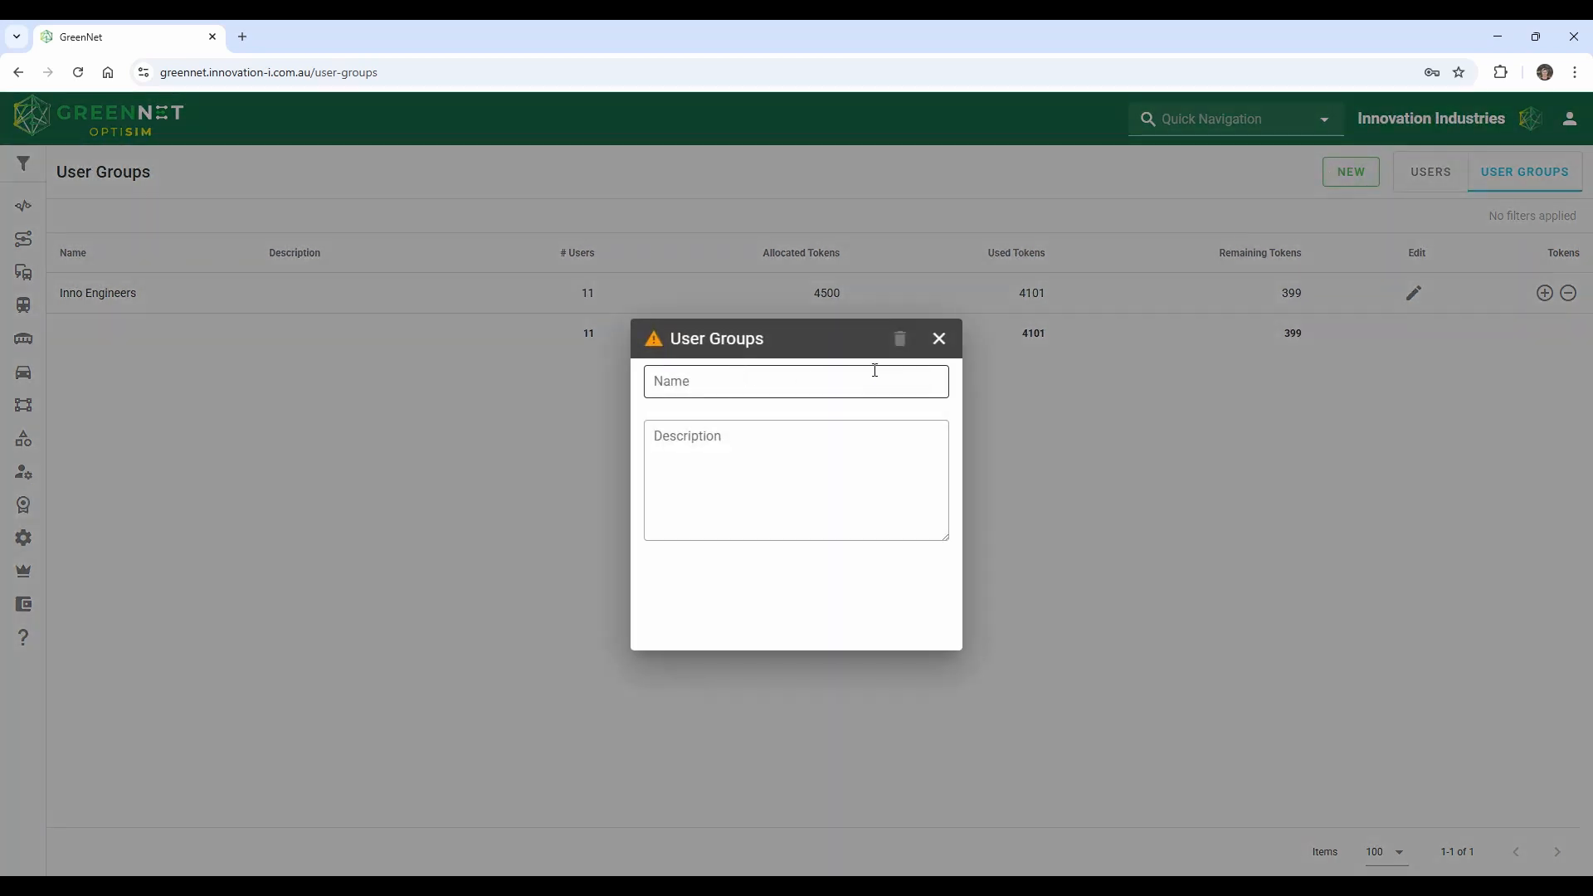
click(938, 340)
click(1413, 177)
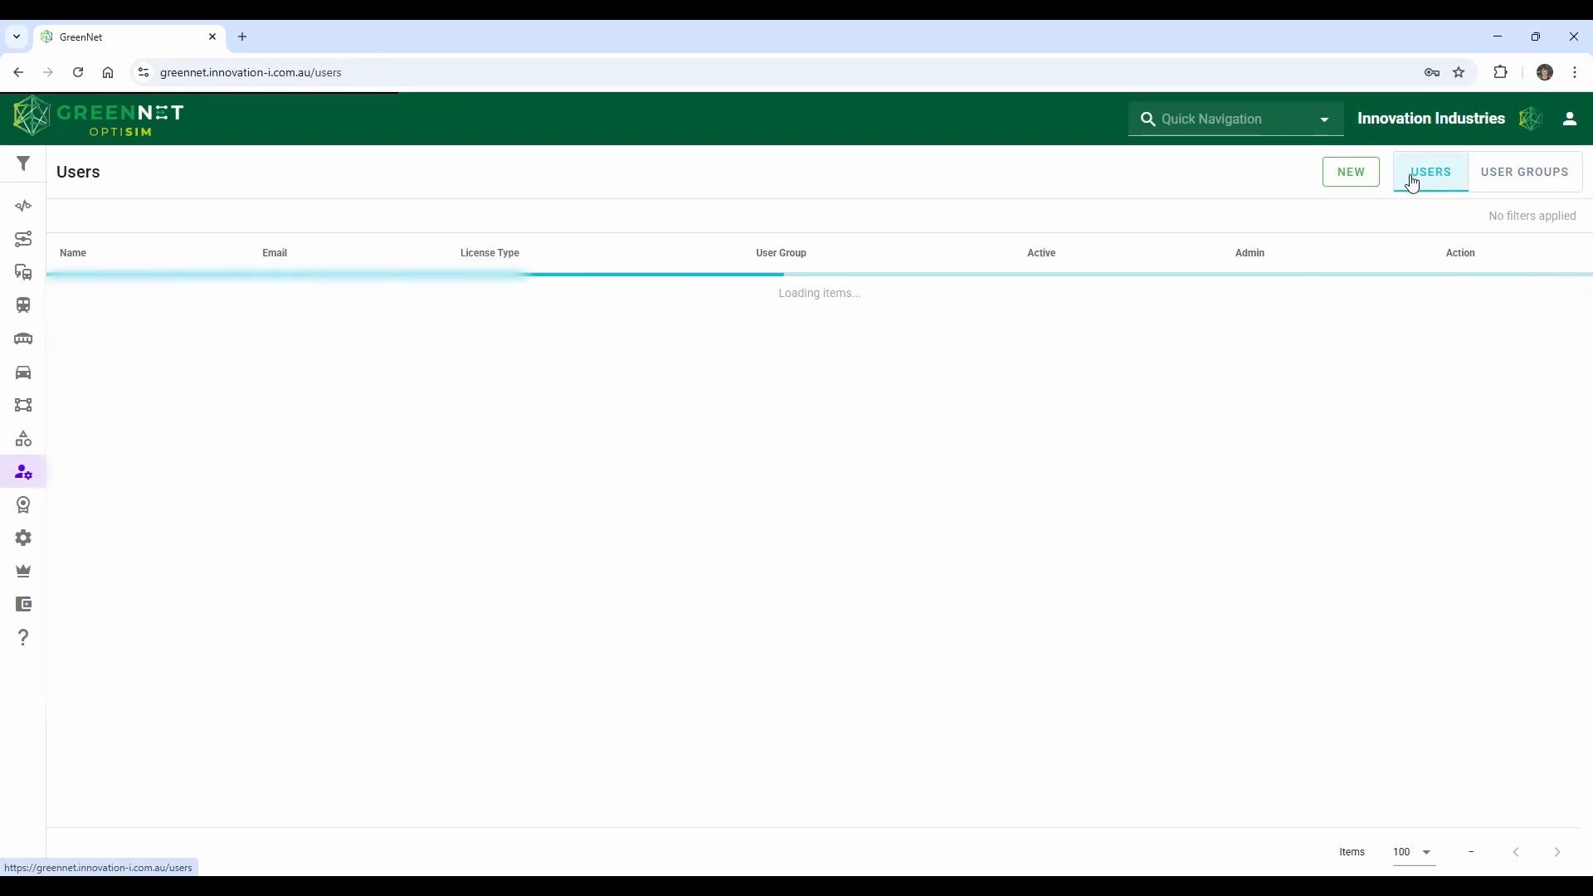
click(1353, 174)
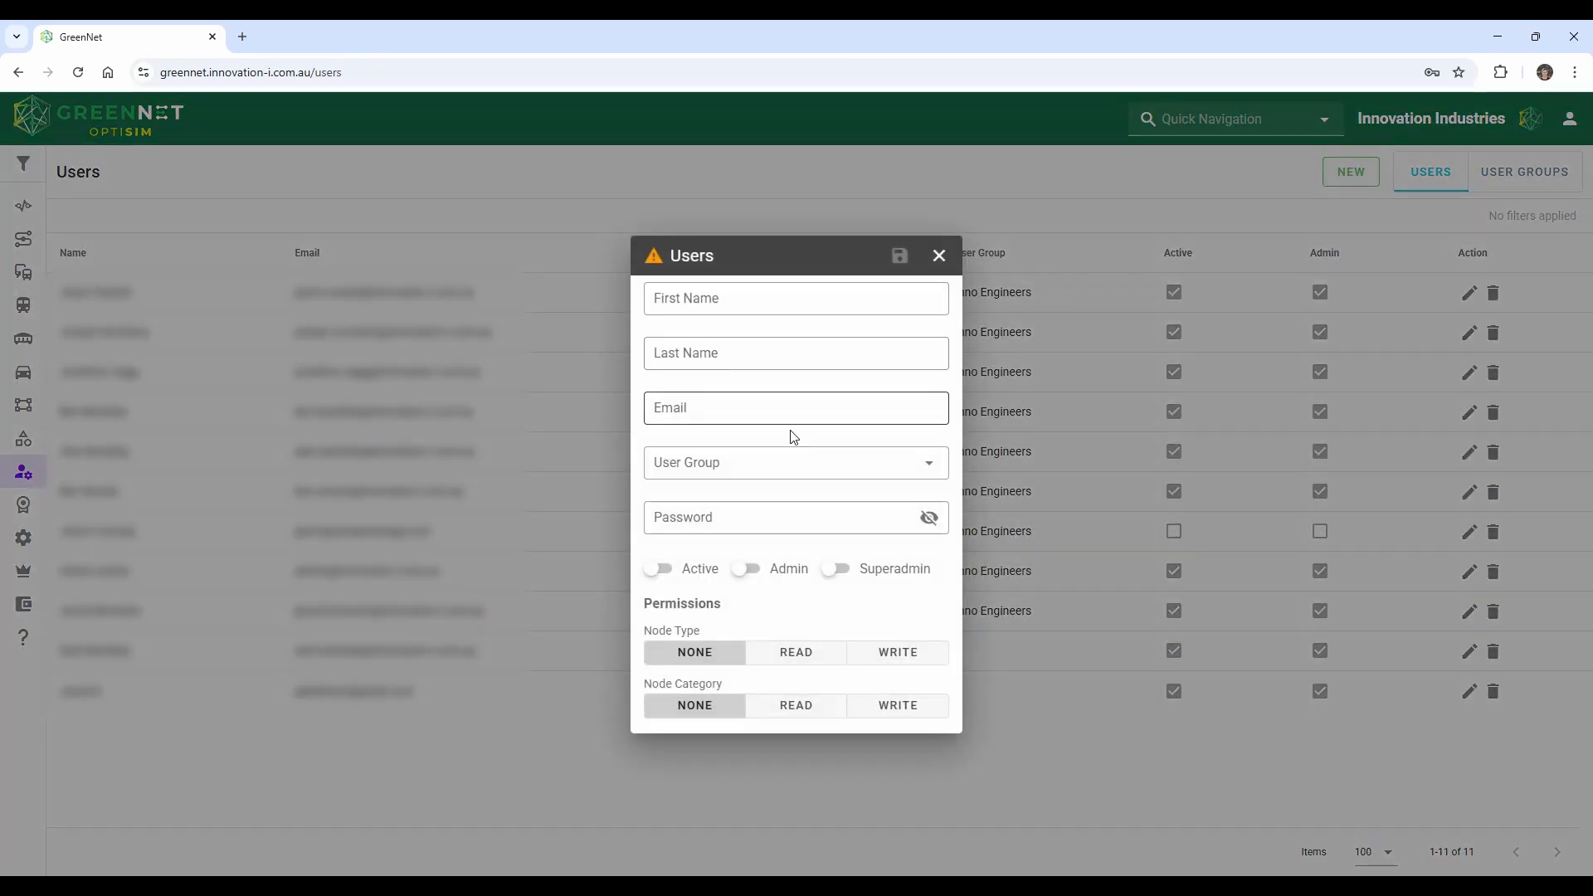
click(940, 259)
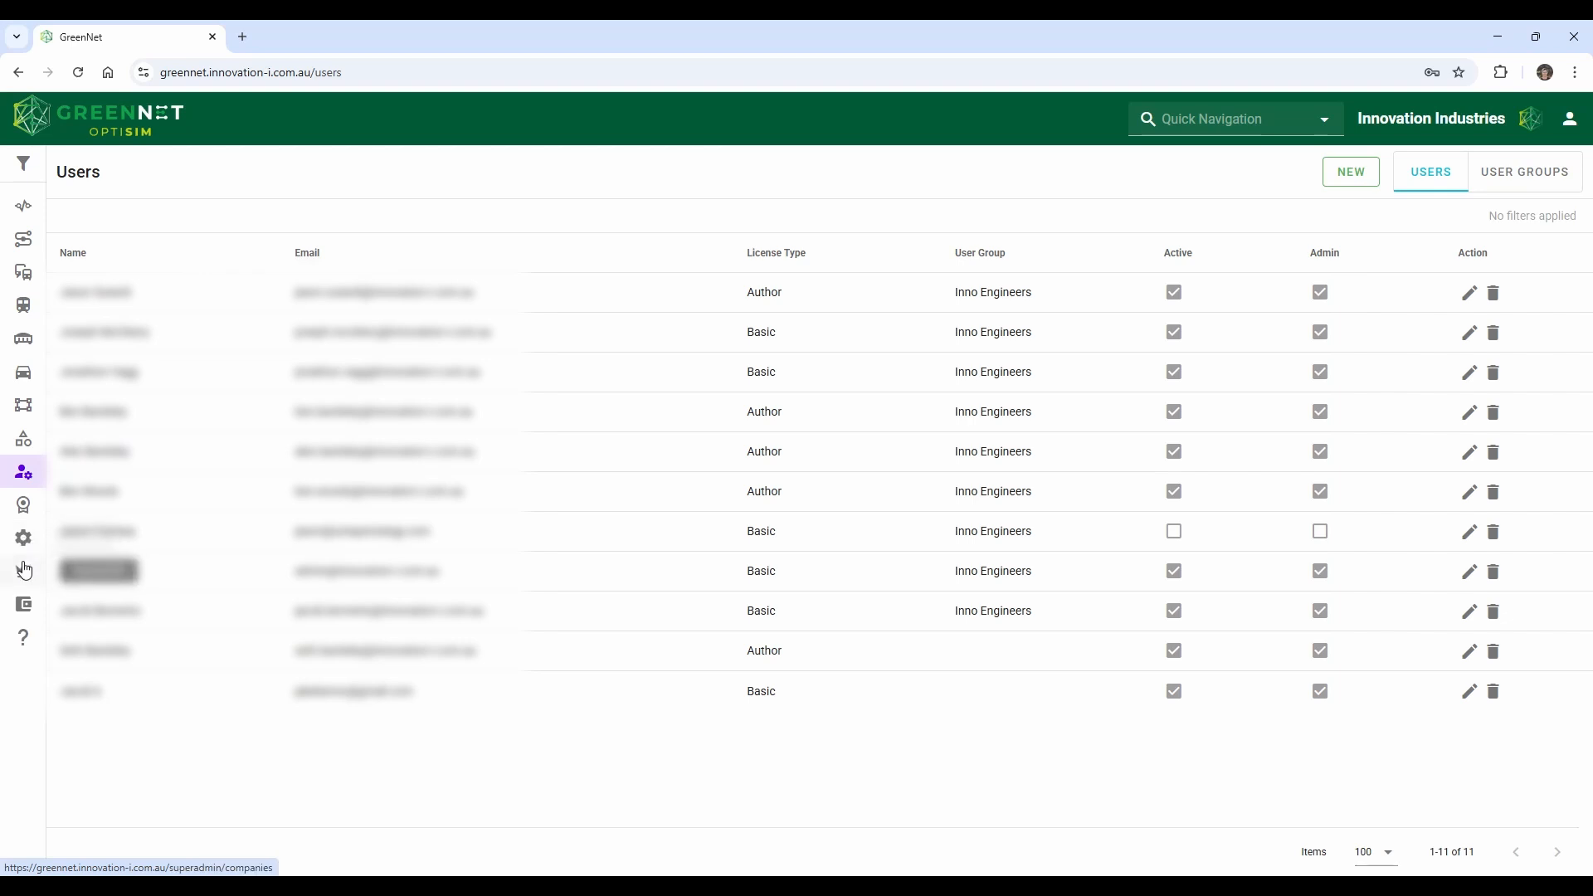
View the GreenNet and Node Graph guides and the tutorial categories in the helpful resources, and return to the resources overview.
click(23, 640)
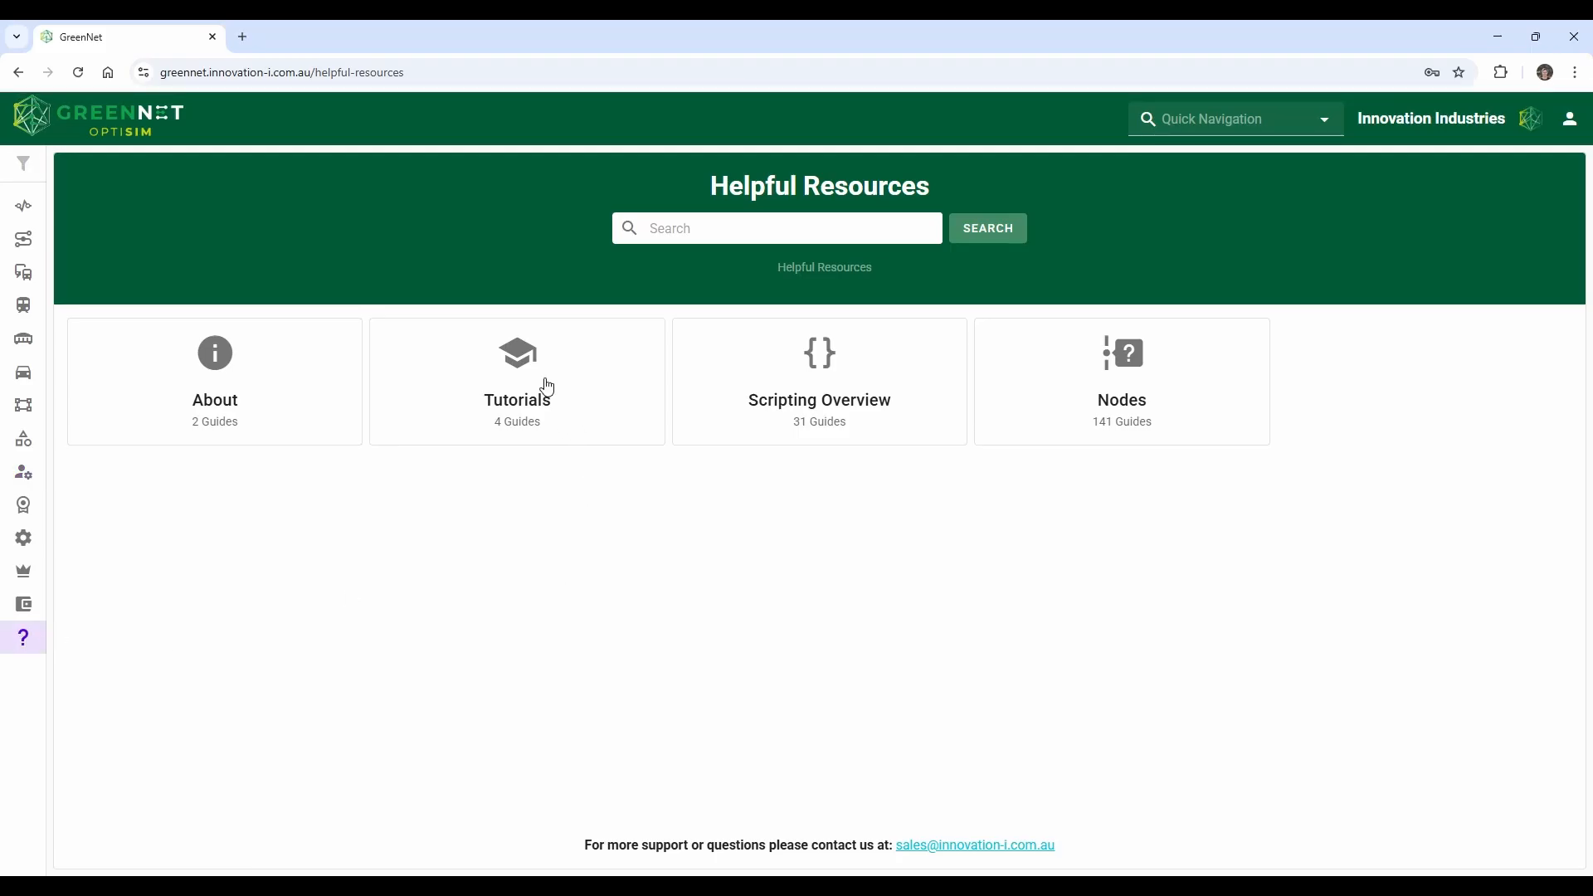
click(234, 384)
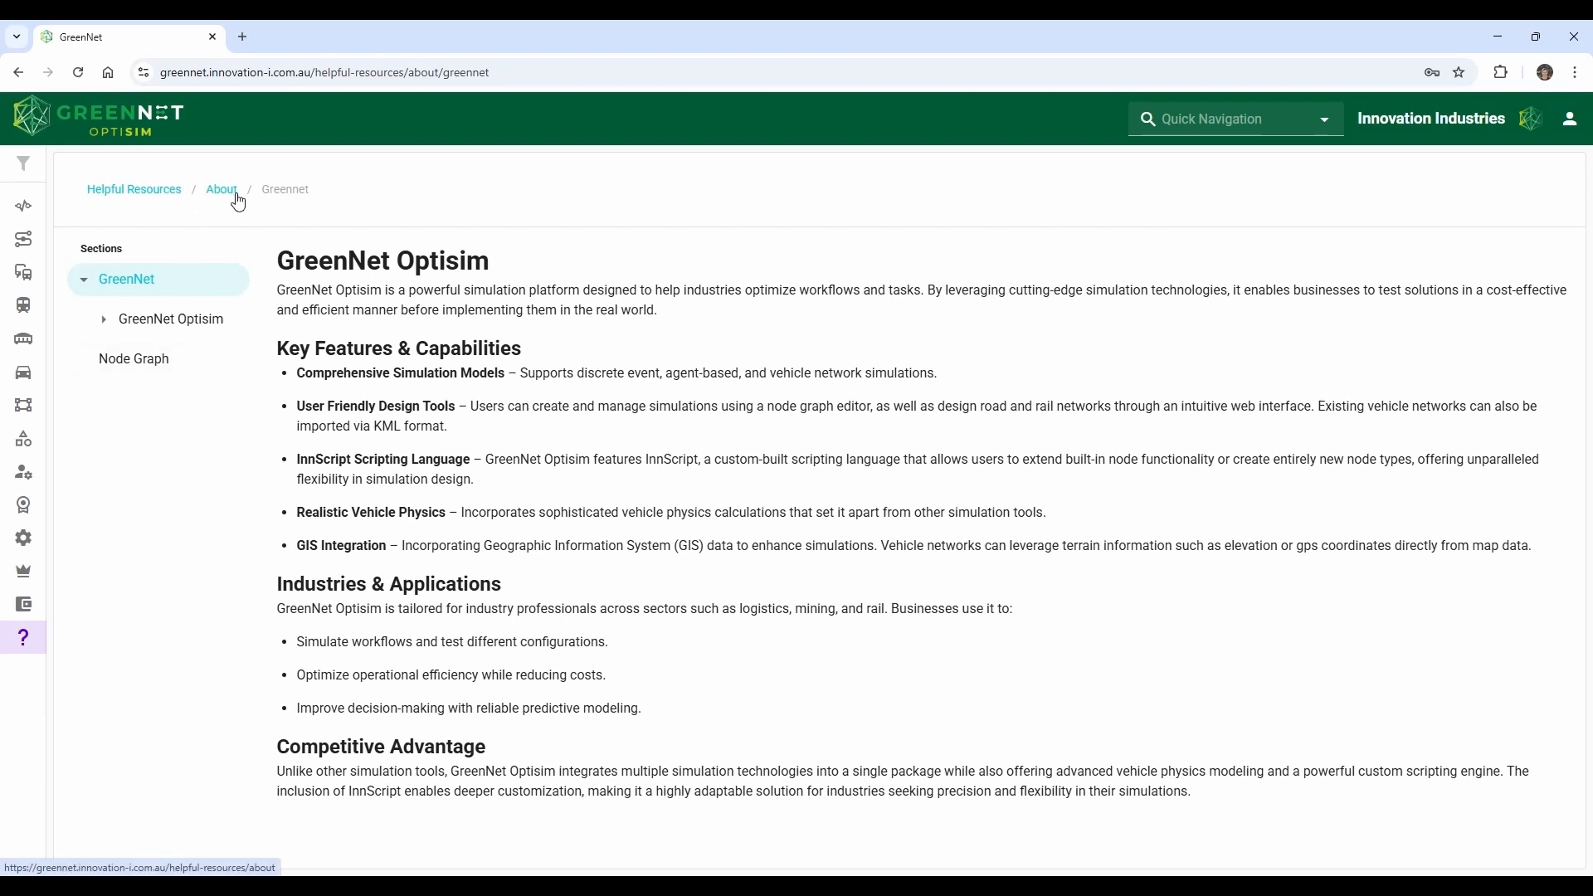
click(155, 378)
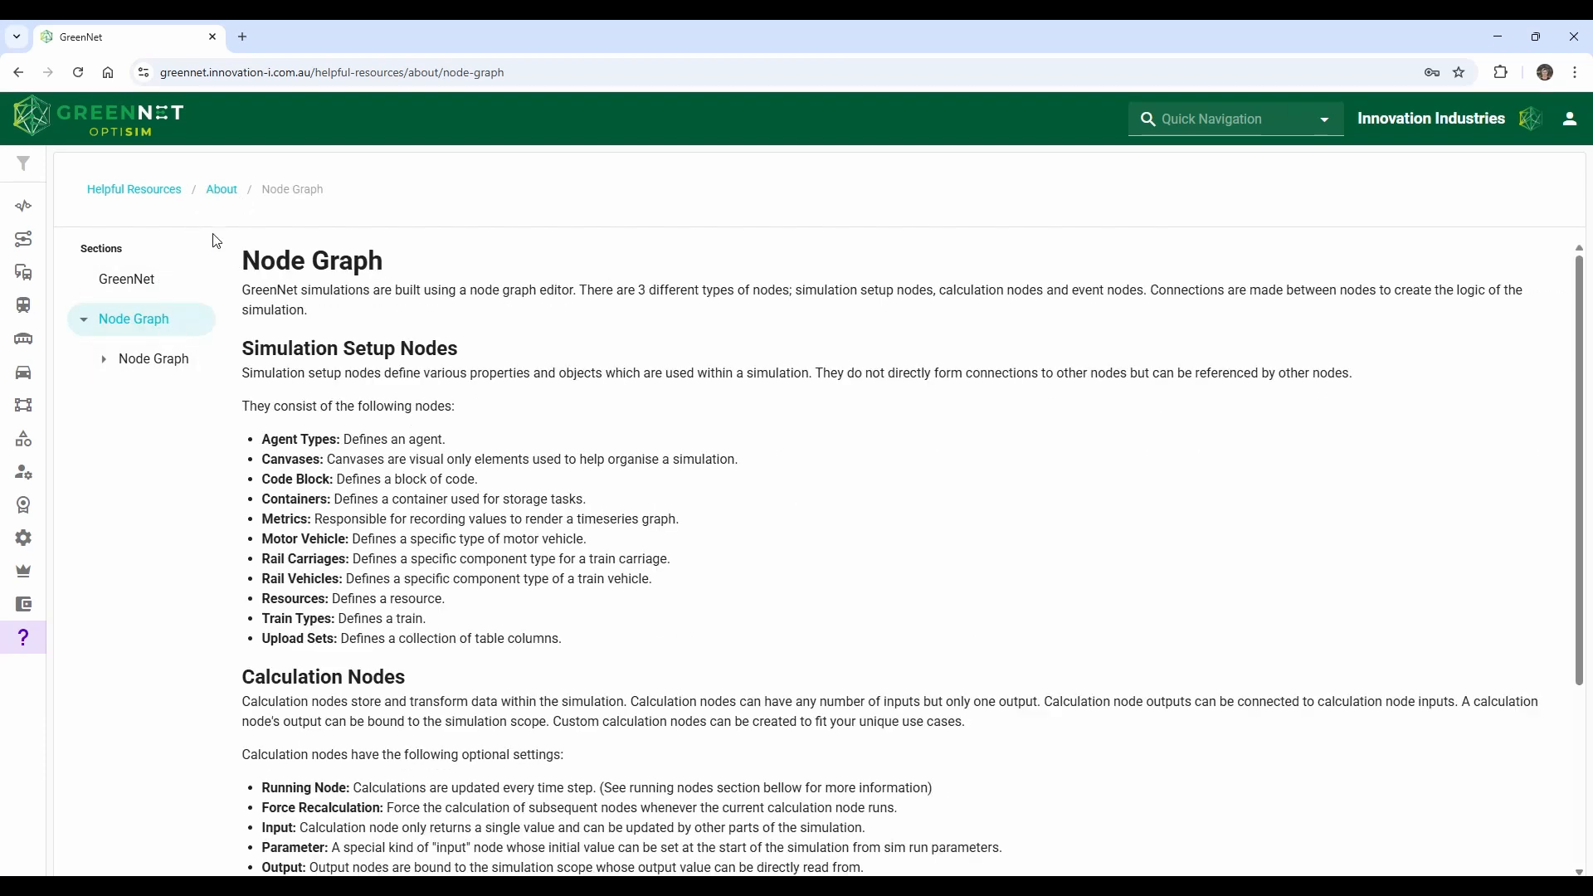
click(149, 190)
click(533, 391)
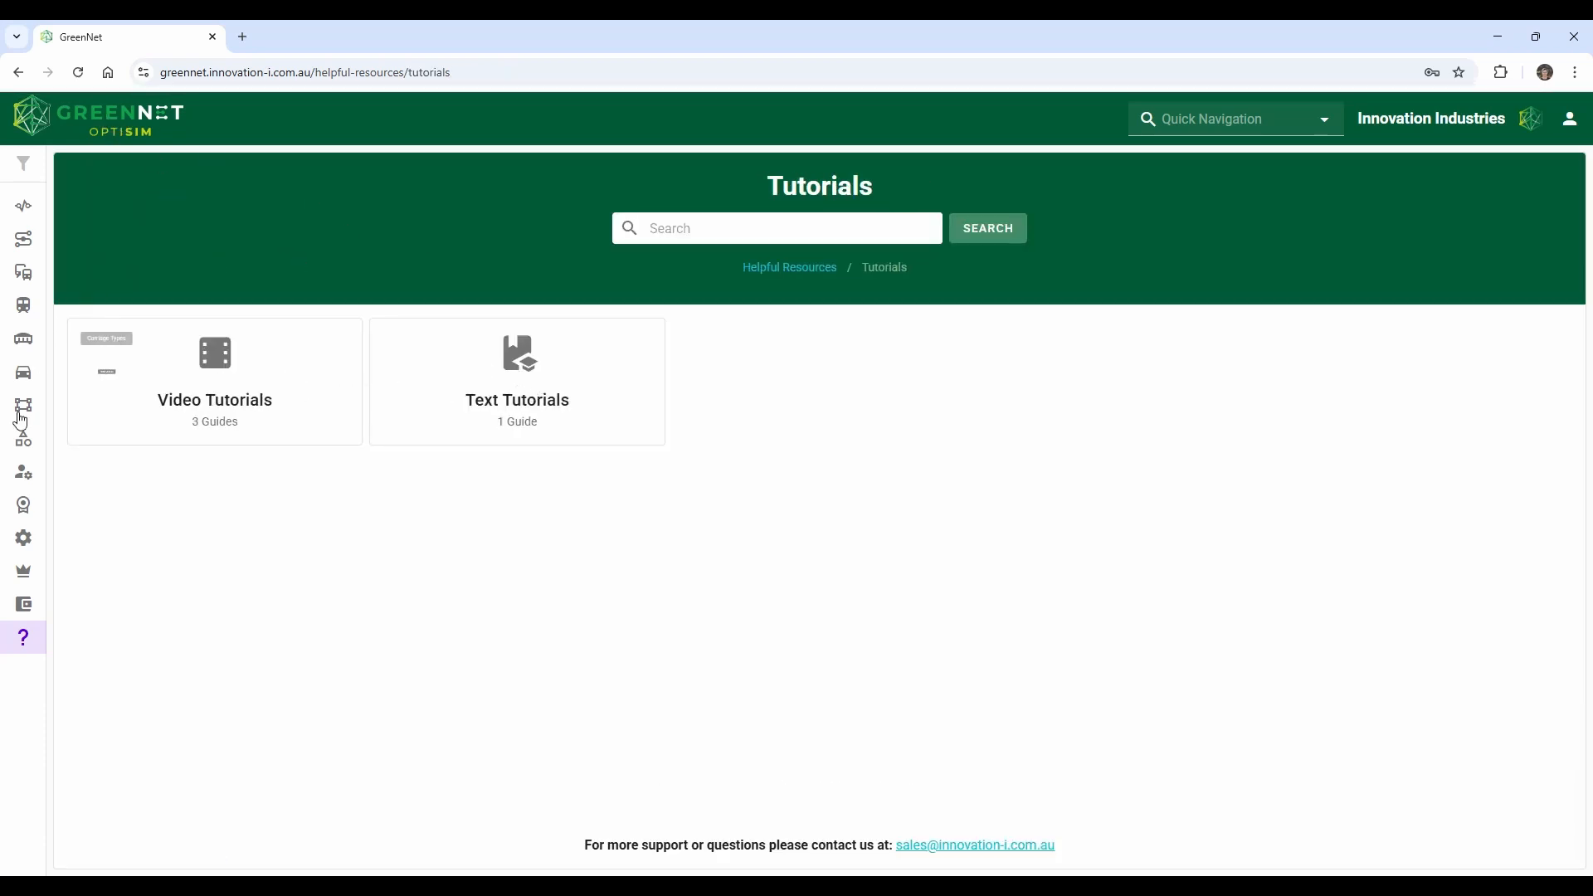
click(25, 645)
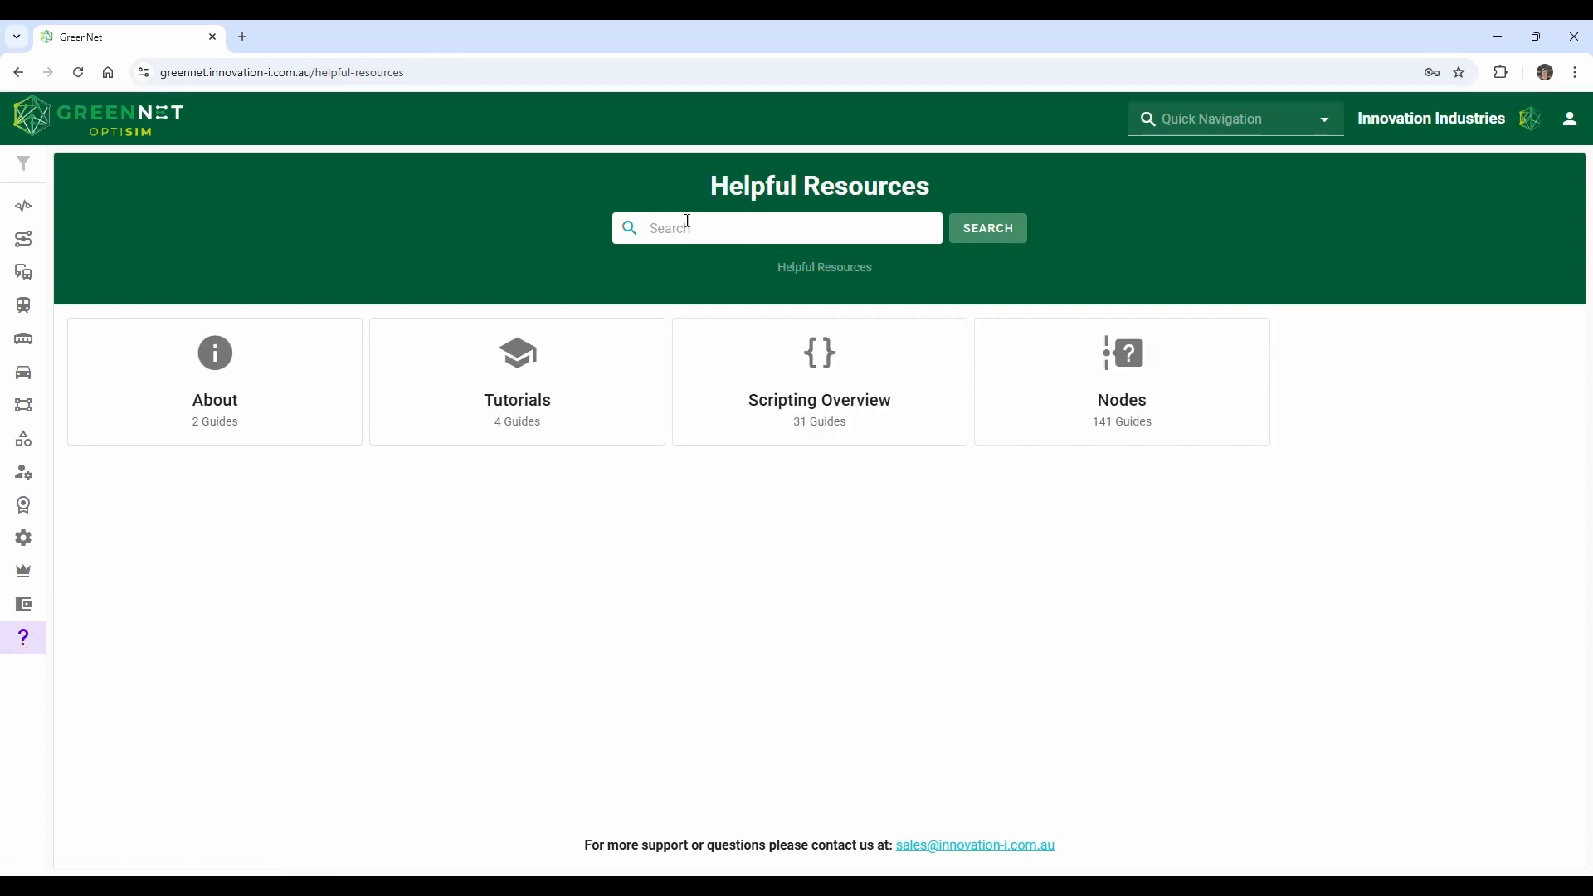
Browse the quick navigation destinations, close them without choosing one, and open the simulations list.
click(1235, 112)
scroll(1287, 263, down, 5)
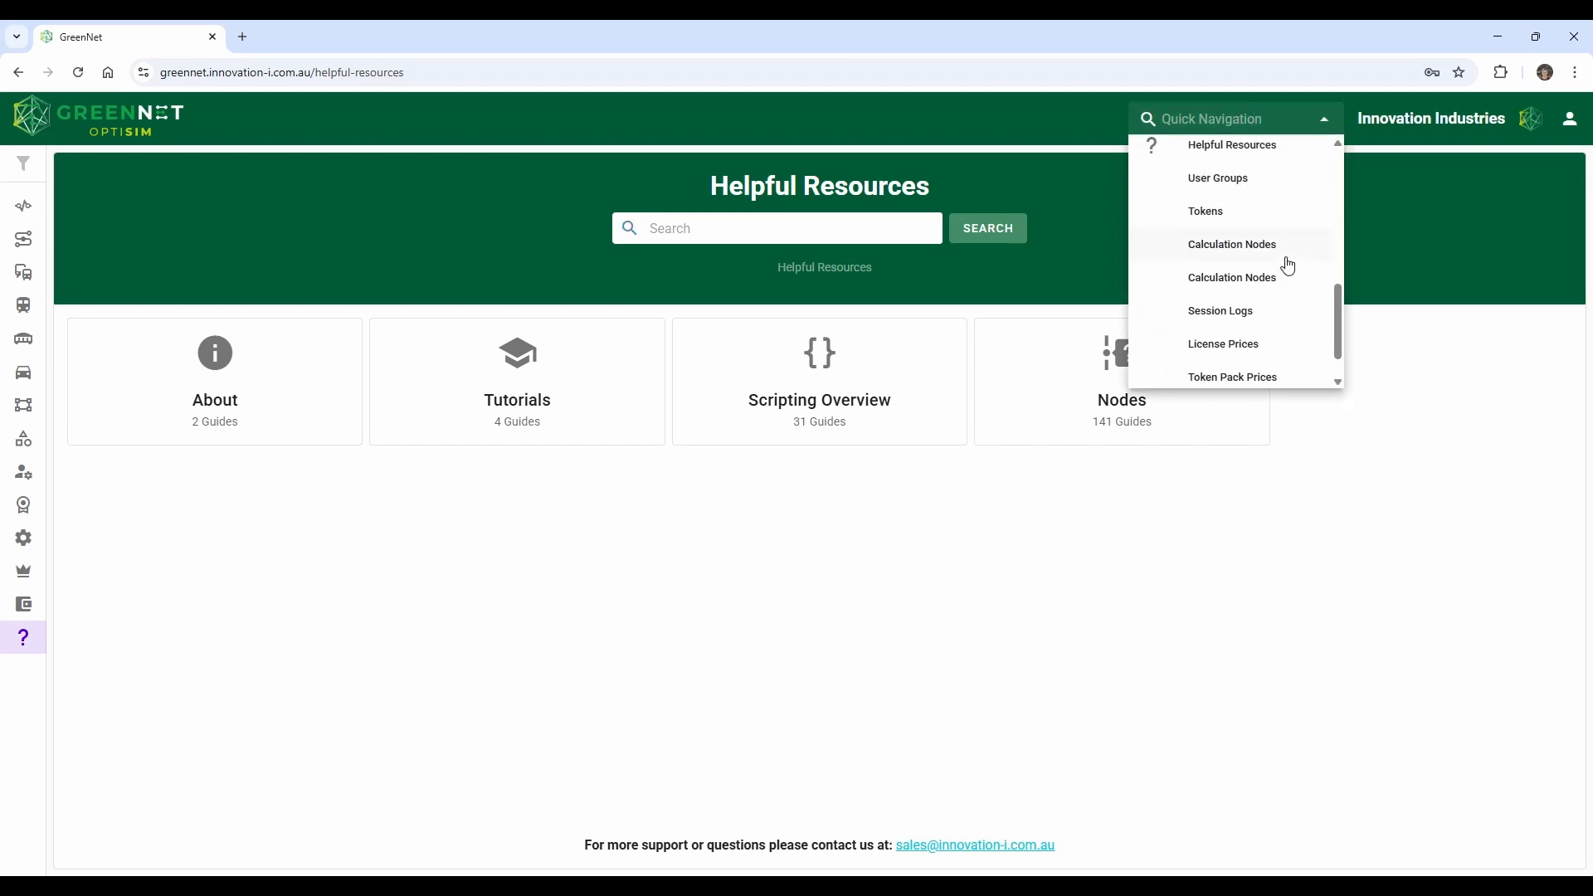
scroll(1286, 263, up, 8)
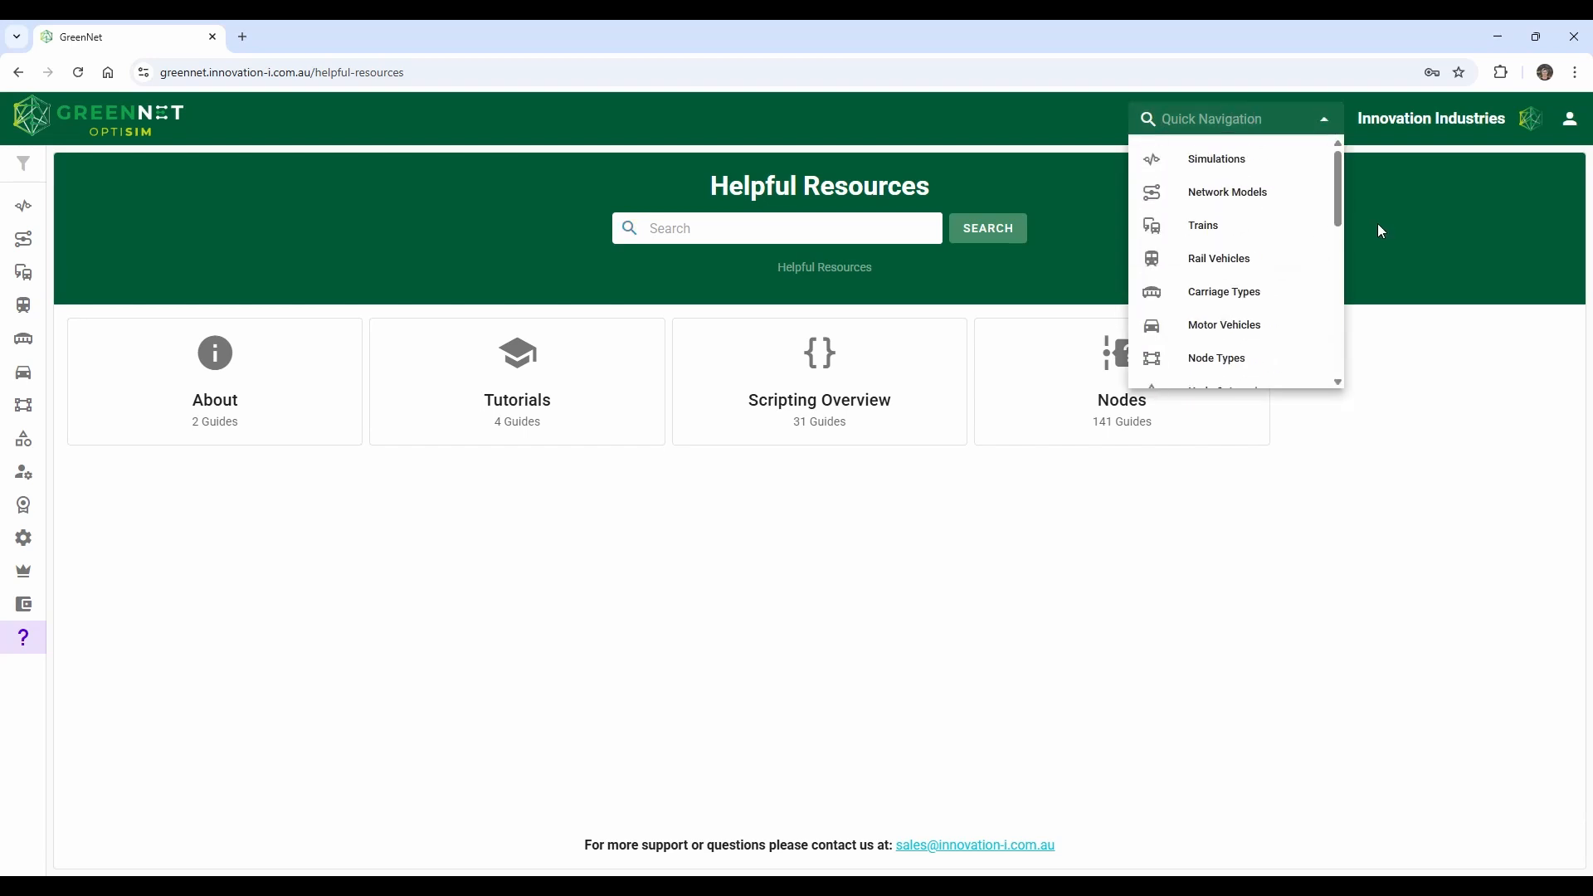
click(1107, 182)
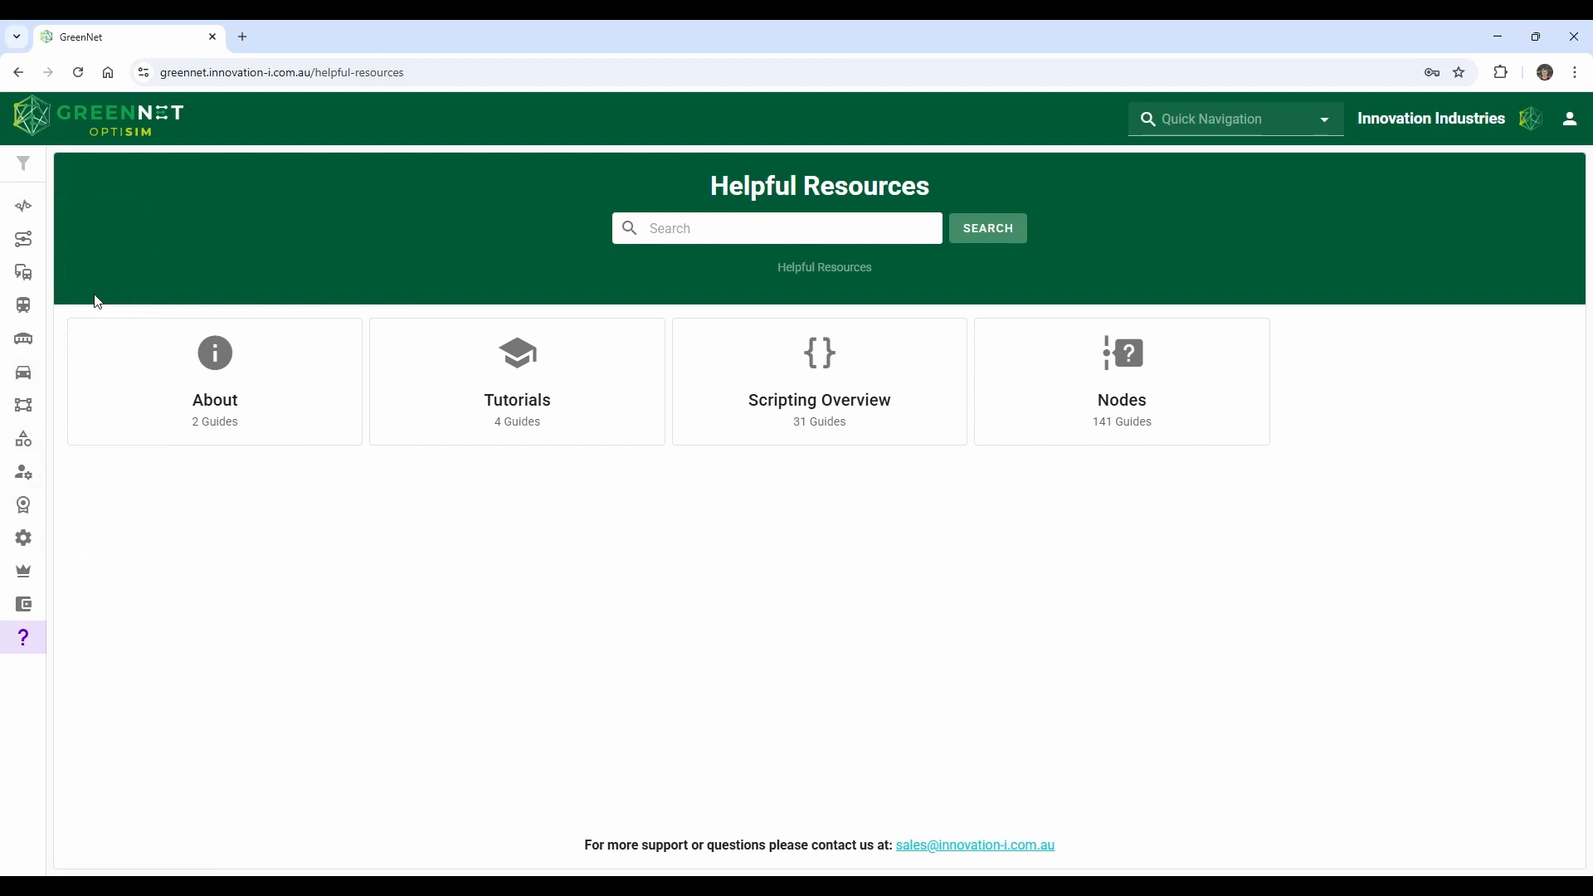
click(27, 214)
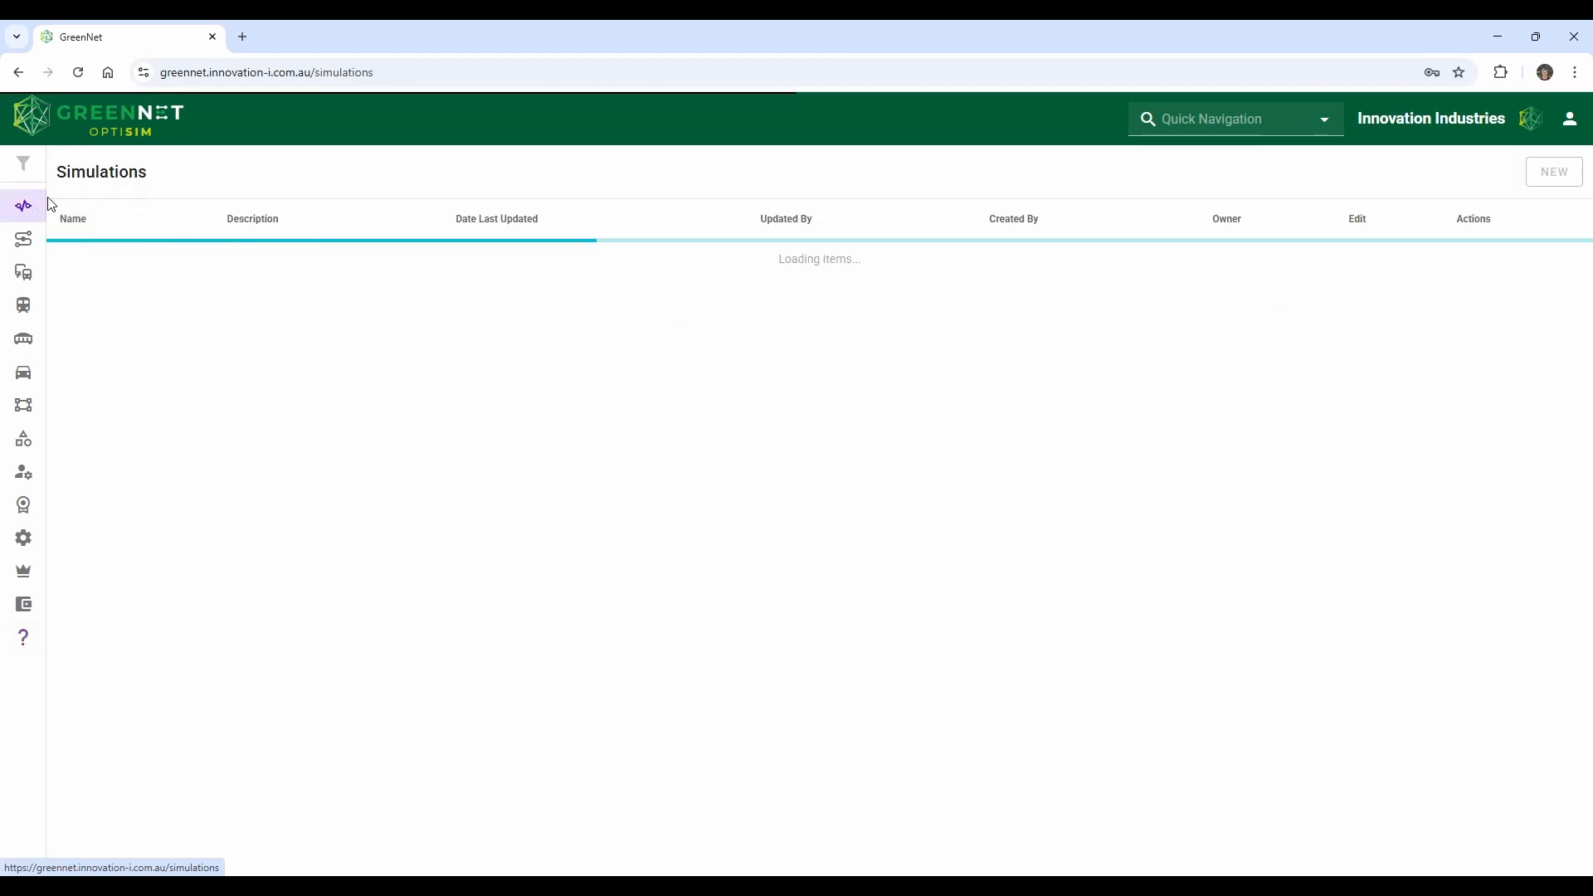